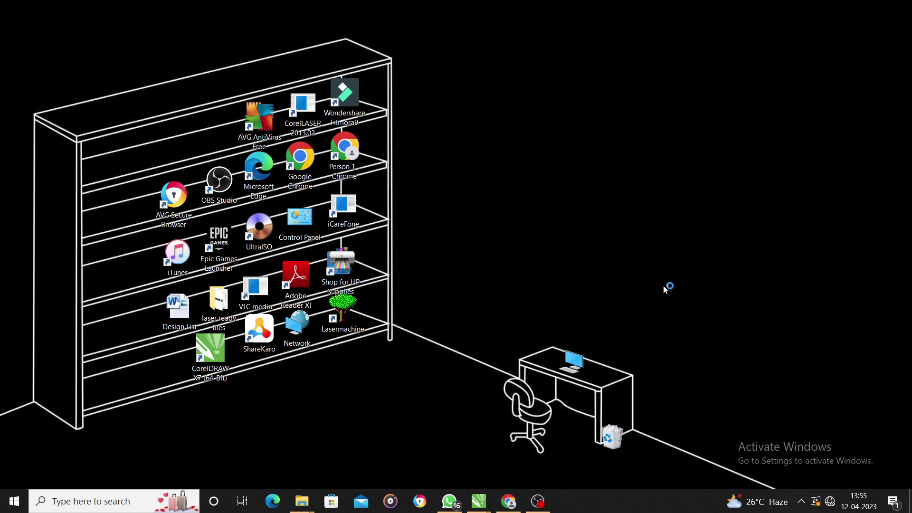
- Switch to CorelDRAW, import technialvector10000+designs (18) from the 10000+vector files folder, and place it near the page's upper-left corner
key("alt+Tab")
key("alt+Tab")
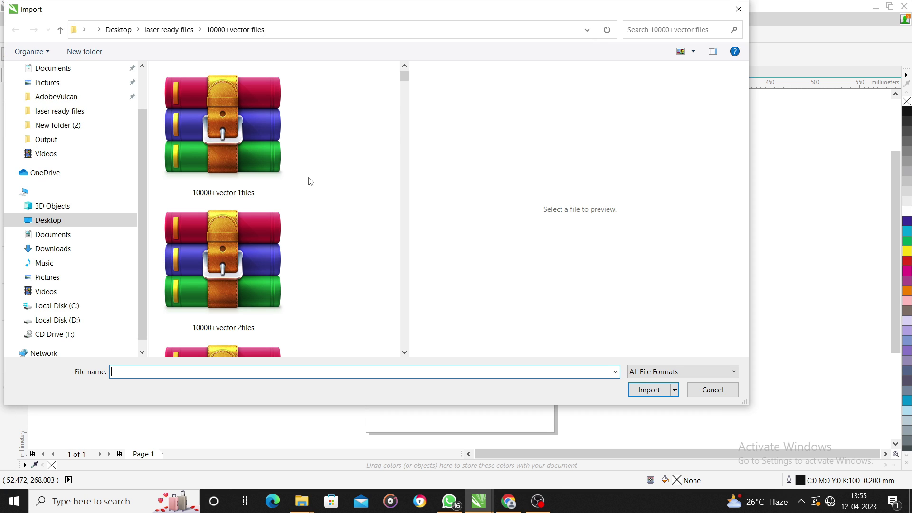
scroll(310, 182, "down", 8)
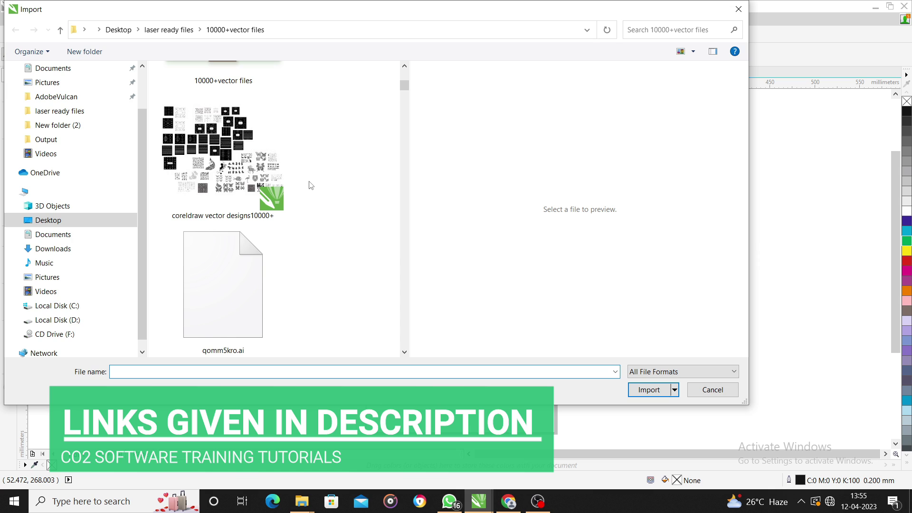
scroll(310, 185, "down", 10)
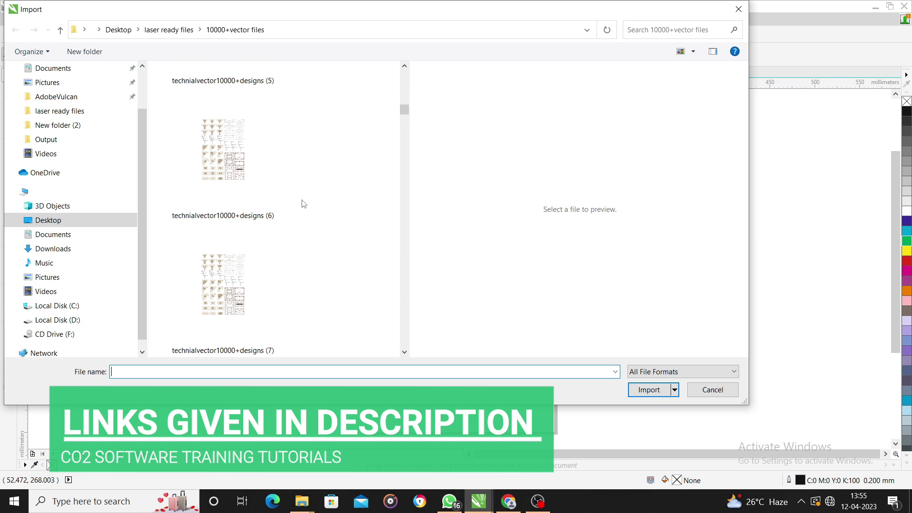
scroll(304, 204, "down", 5)
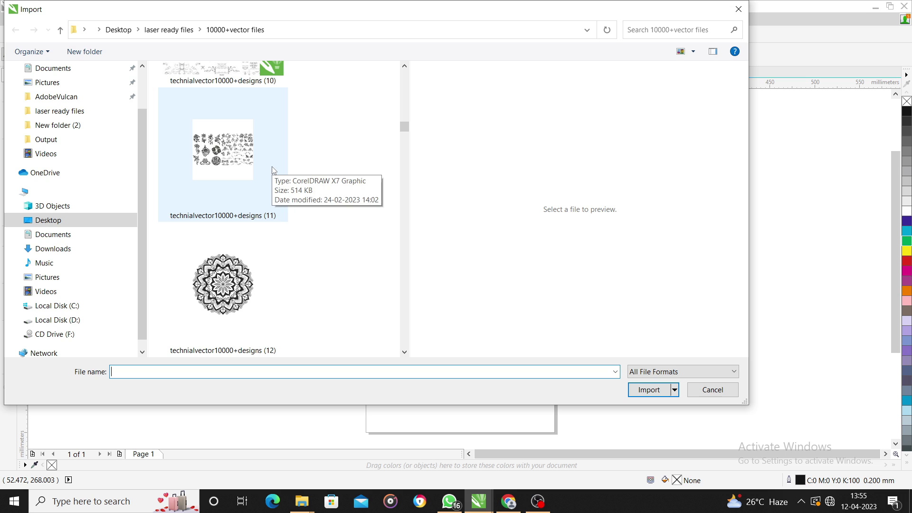
scroll(275, 186, "down", 5)
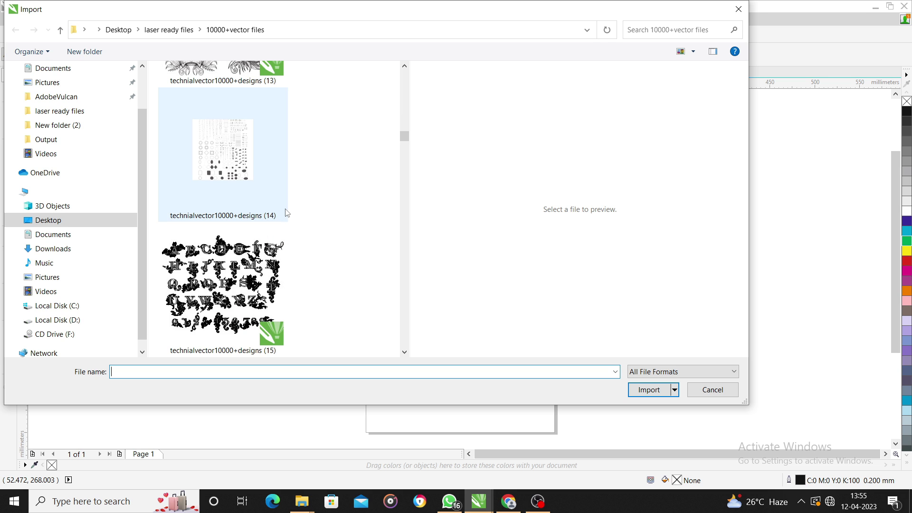
scroll(246, 275, "down", 5)
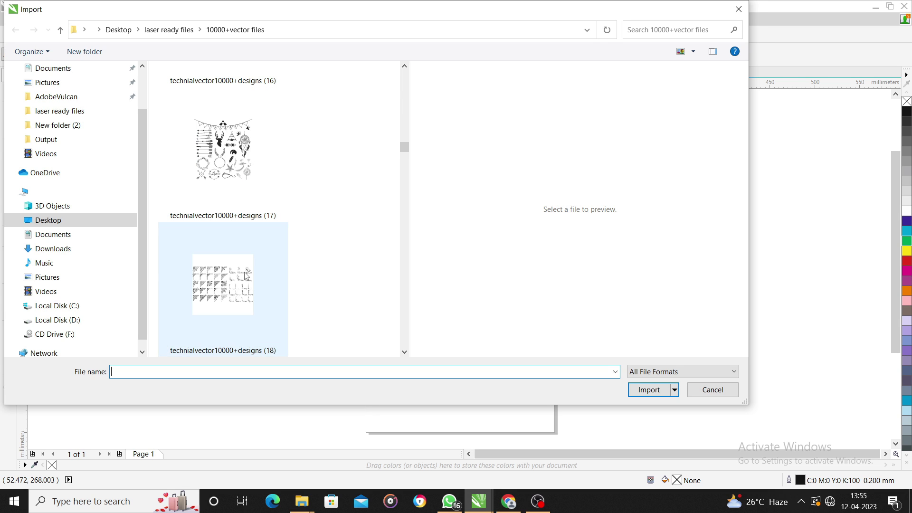
double_click(246, 276)
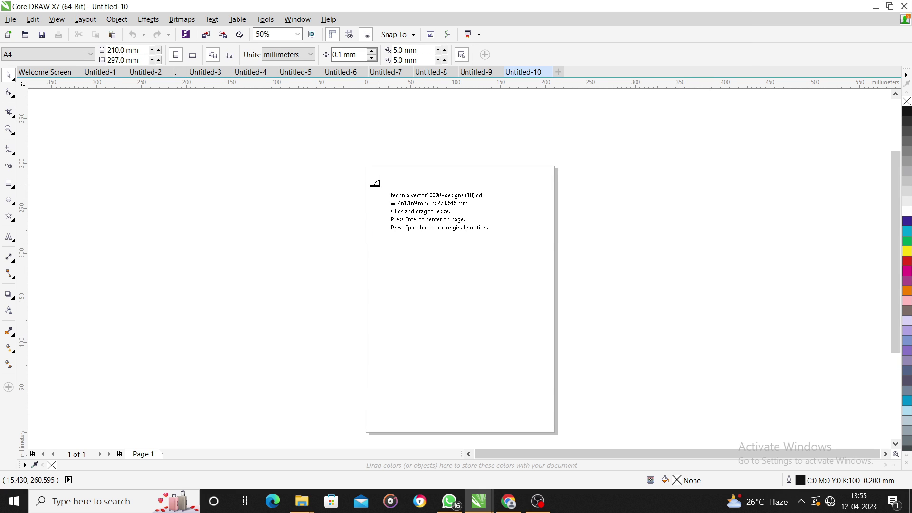
left_click(380, 186)
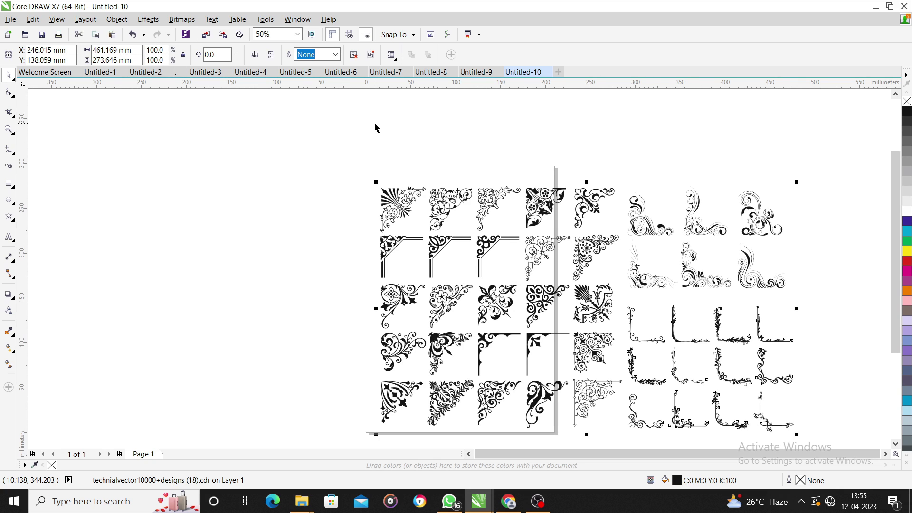
- Ungroup the imported designs and move the upper-left fan-shaped corner ornament off the page to the left
left_click(351, 58)
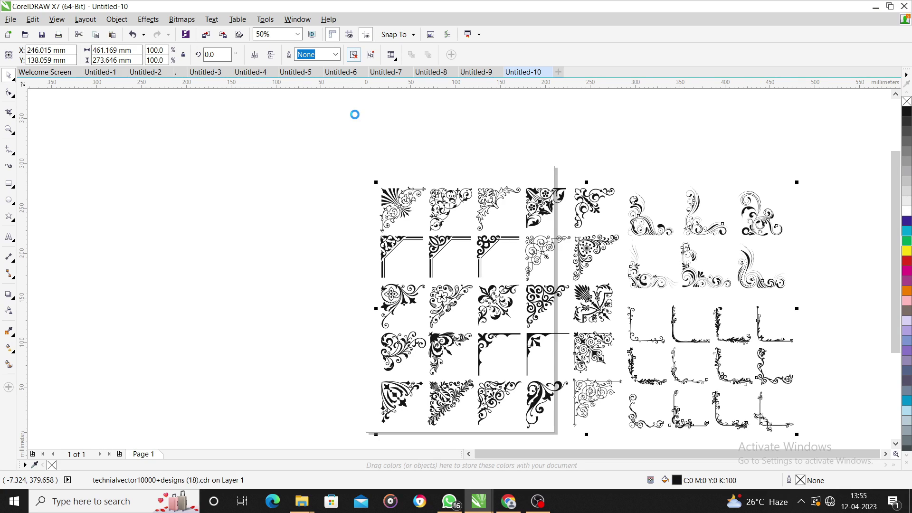
left_click(395, 195)
left_click_drag(395, 195, 254, 163)
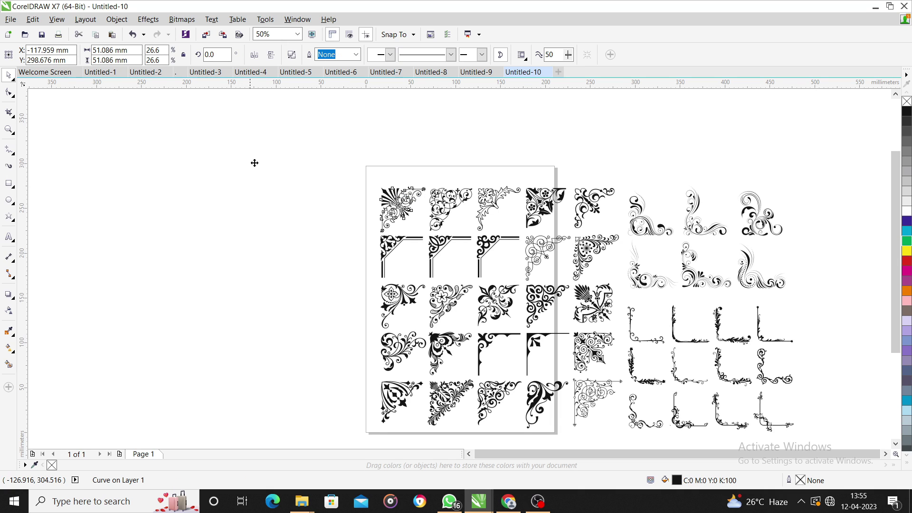
- Try the fan-shaped corner ornament closer to the page's left edge, undo that move, and deselect everything
left_click_drag(199, 118, 433, 203)
scroll(250, 144, "up", 1)
scroll(251, 144, "up", 2)
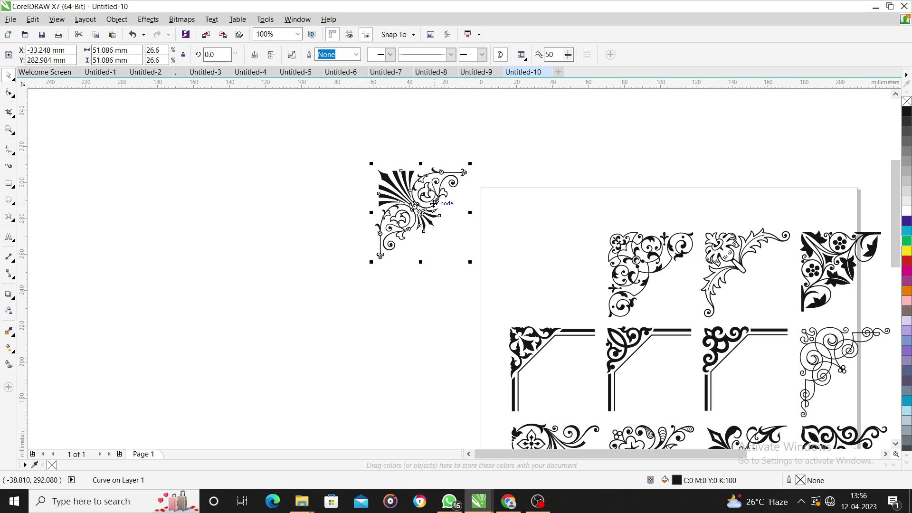
scroll(433, 203, "down", 2)
key("ctrl+z")
left_click(441, 165)
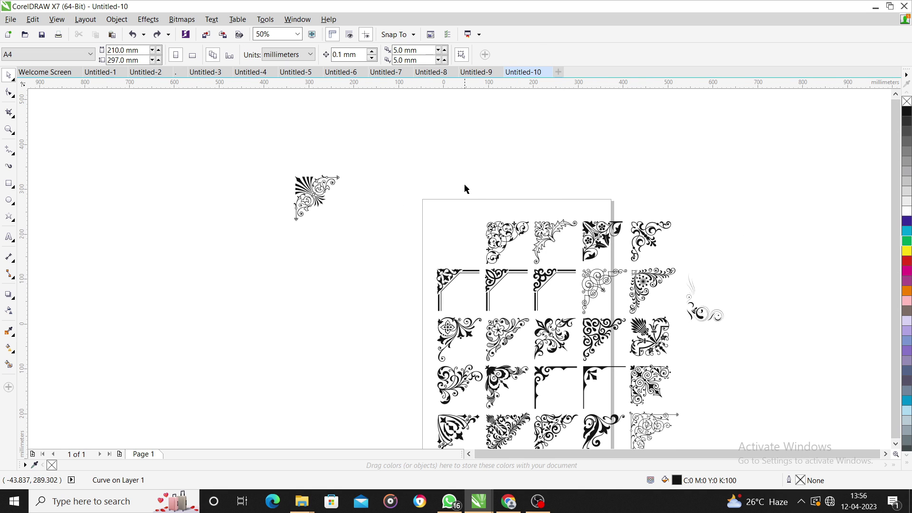
- Move the fan-shaped ornament just outside the page's left edge, centred at about X -45 mm, Y 256 mm, and keep it selected
scroll(466, 189, "down", 2)
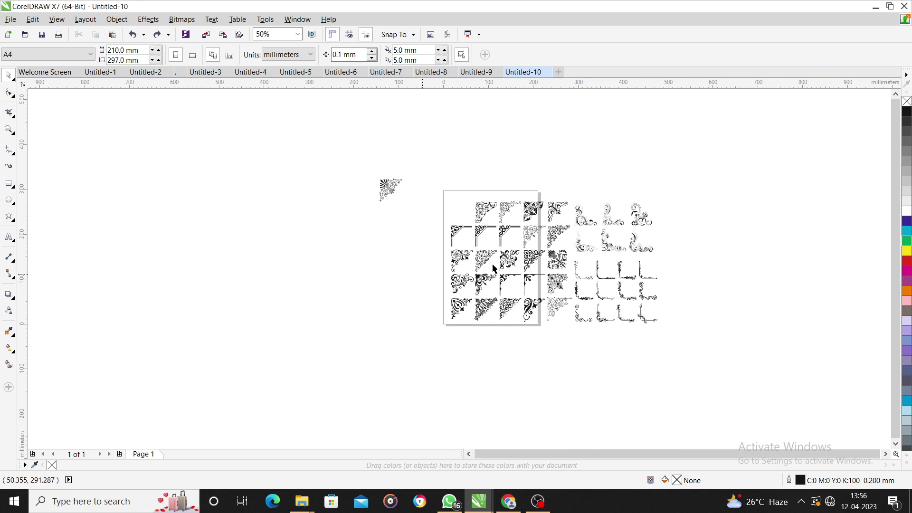
scroll(492, 263, "up", 2)
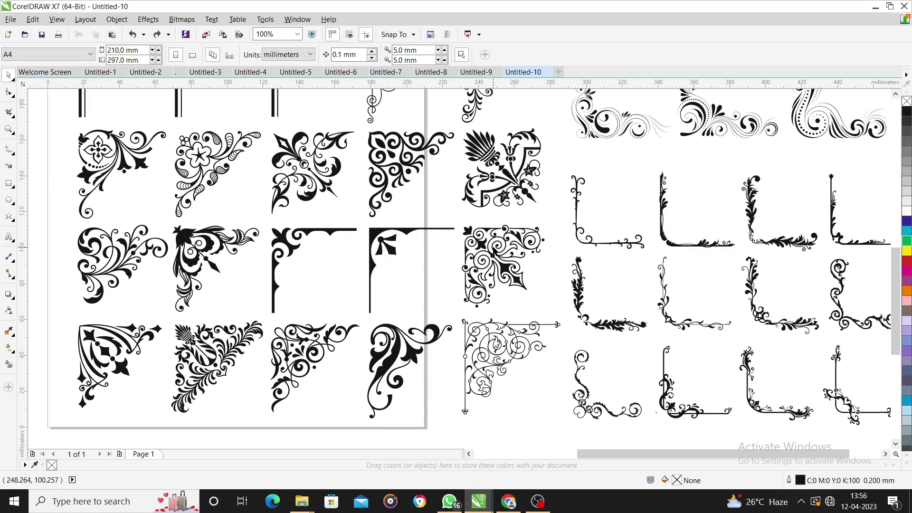
scroll(536, 270, "down", 2)
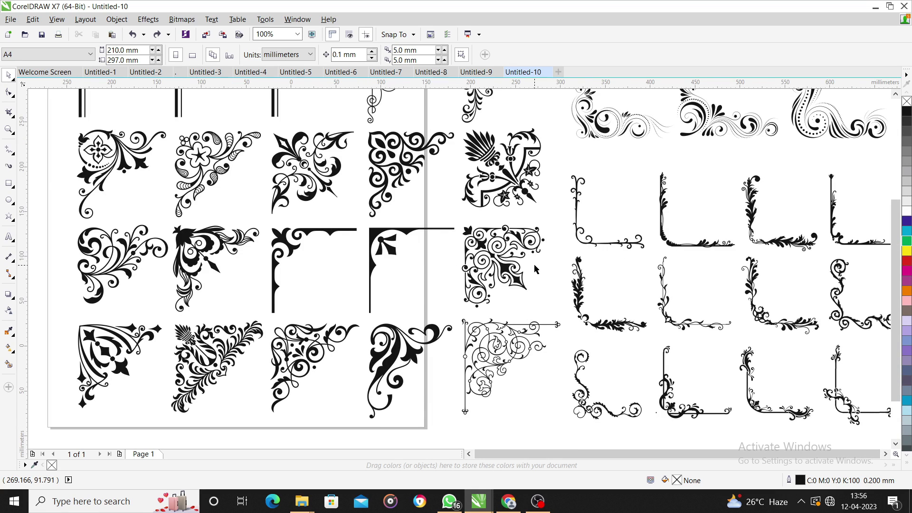
scroll(535, 269, "down", 2)
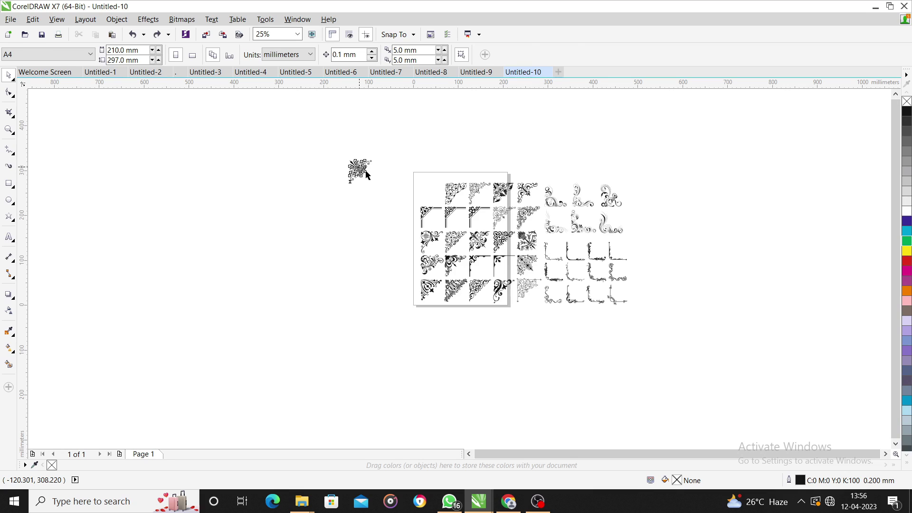
left_click_drag(367, 175, 400, 193)
left_click(386, 177)
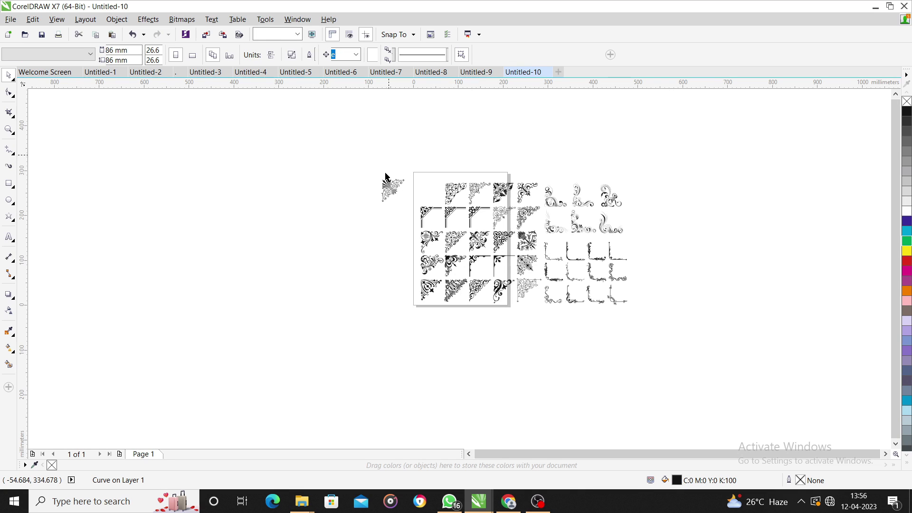
left_click(386, 177)
scroll(386, 177, "up", 2)
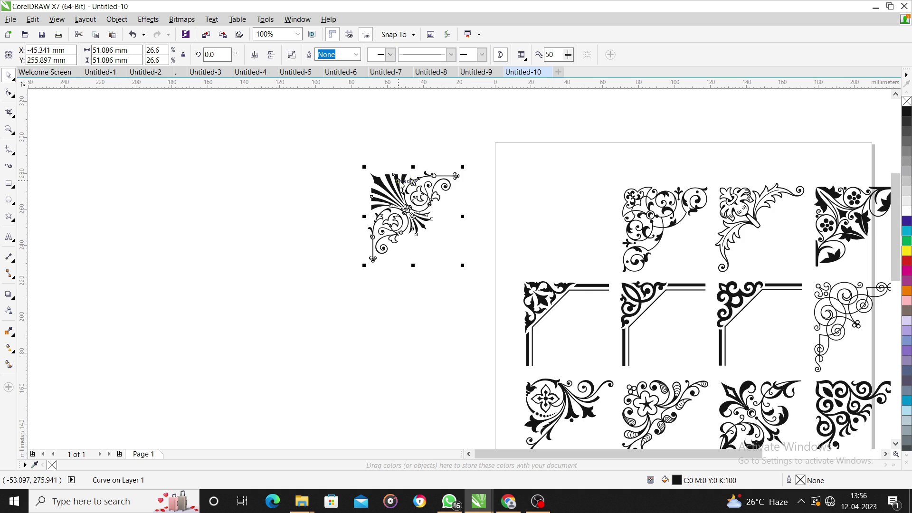
- Start exporting only the selected ornament to the Desktop as an uncompressed BMP - Windows Bitmap named 123
key("ctrl+e")
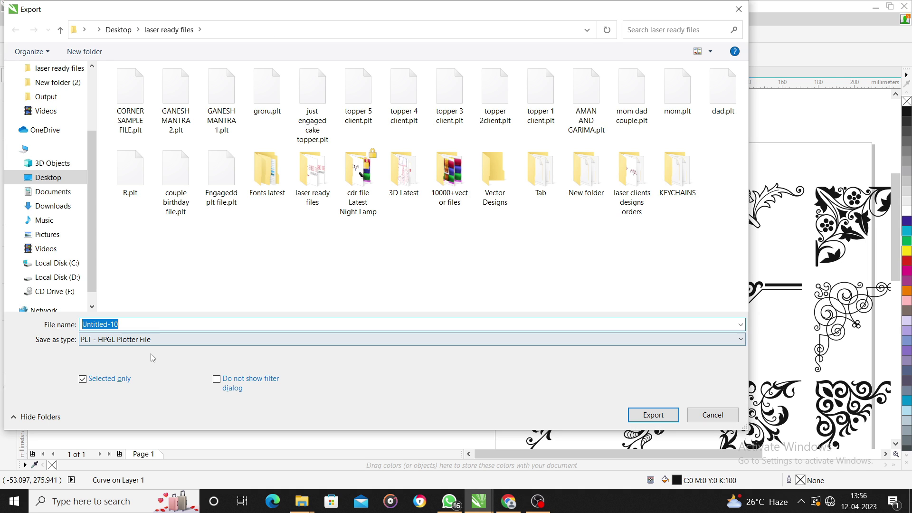
left_click(152, 339)
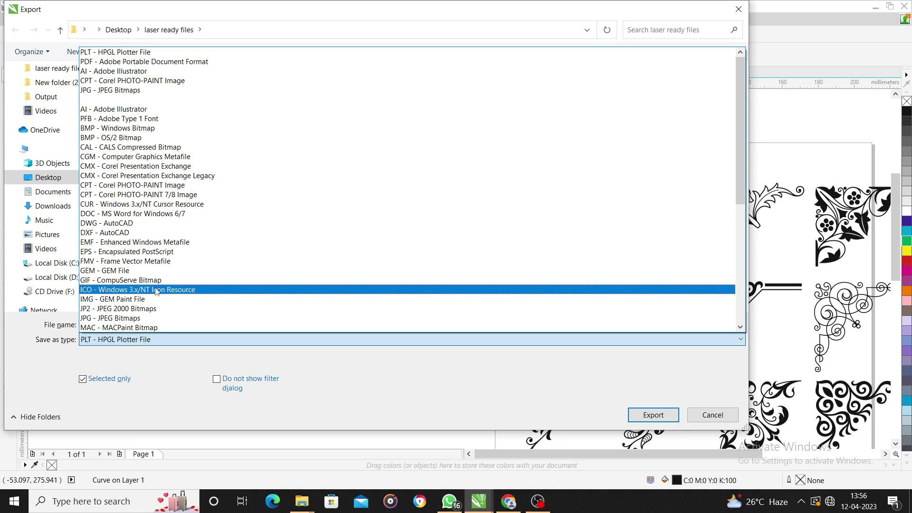
left_click(45, 180)
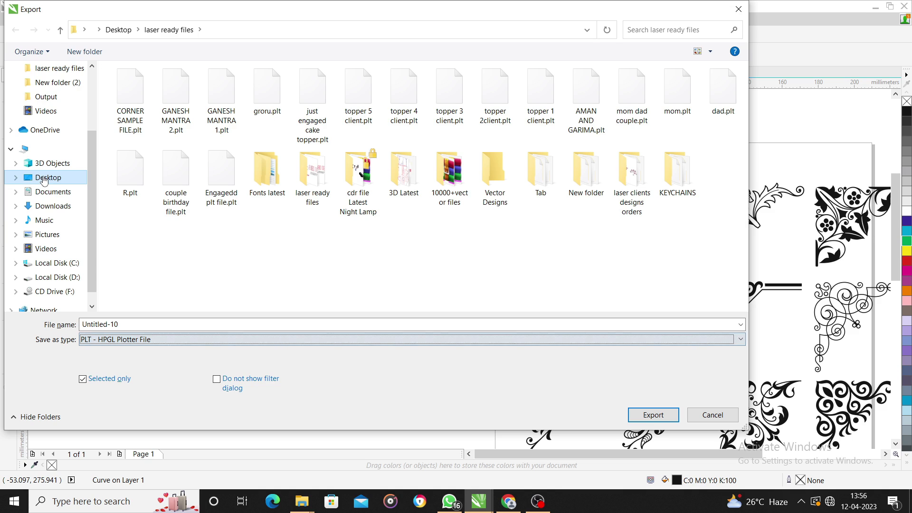
left_click(44, 179)
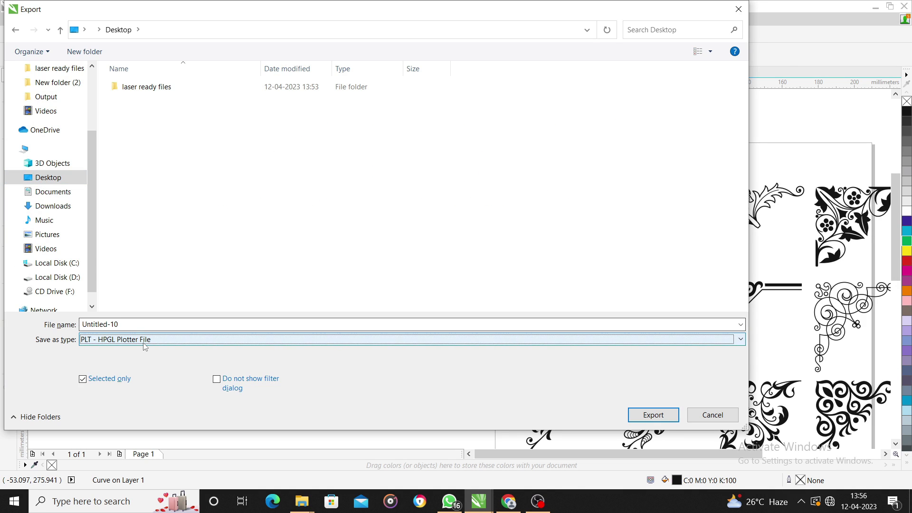
left_click(146, 340)
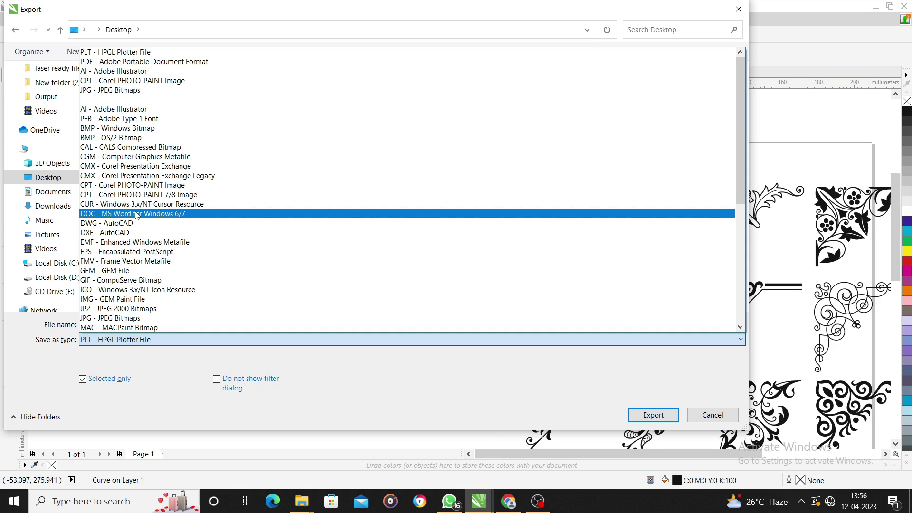
left_click(138, 128)
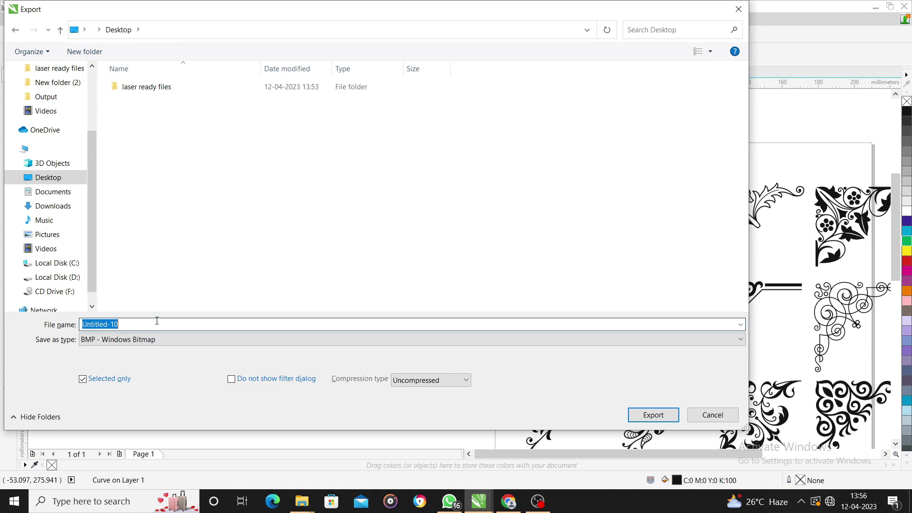
key("BackSpace")
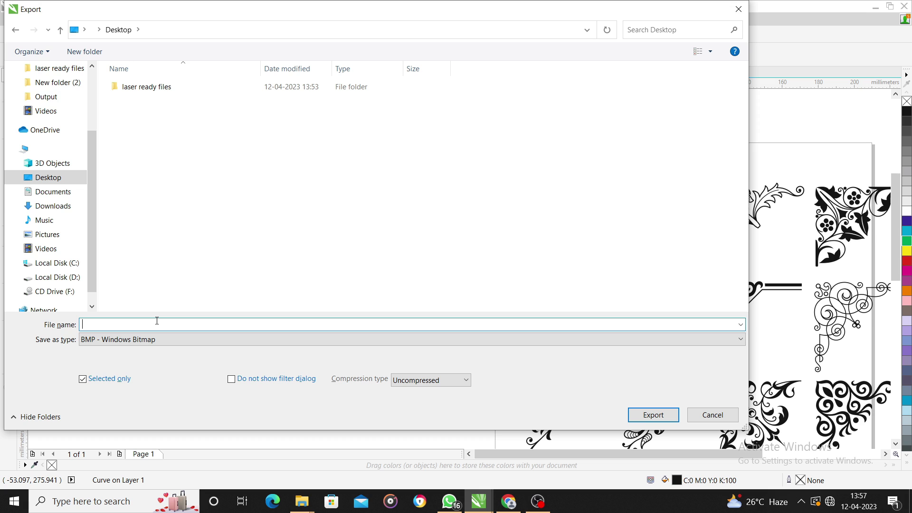
type("123")
key("Return")
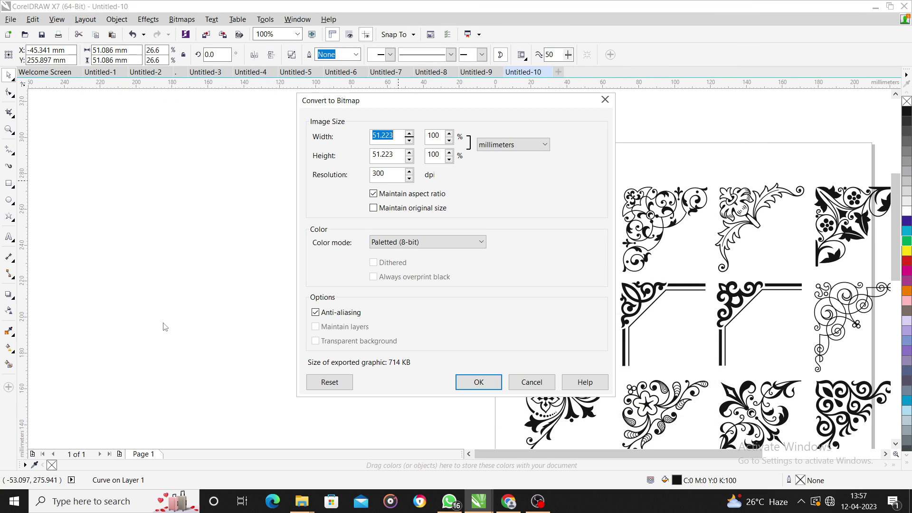
- Accept the 300 dpi, Paletted (8-bit) bitmap settings and the Uniform Colors palette with Ordered dithering to finish the export, then deselect the ornament
left_click(478, 382)
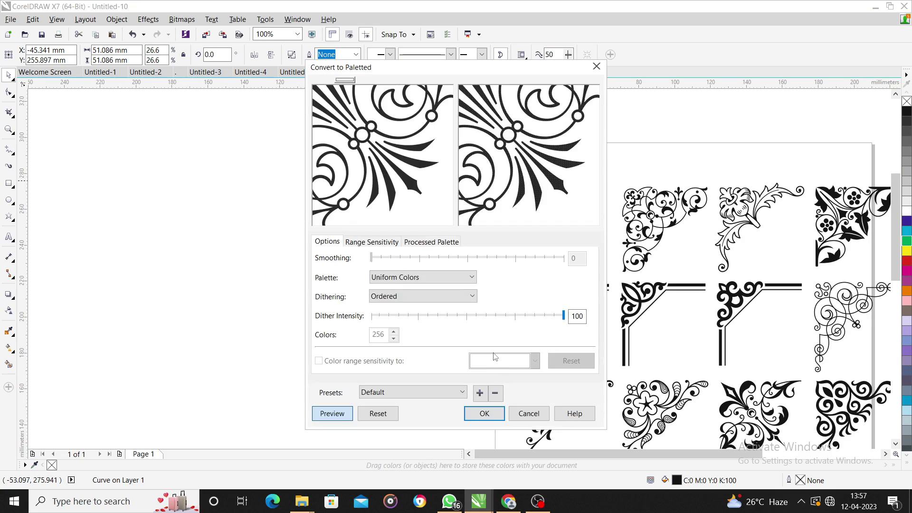
left_click(405, 157)
left_click(406, 157)
right_click(406, 158)
right_click(406, 161)
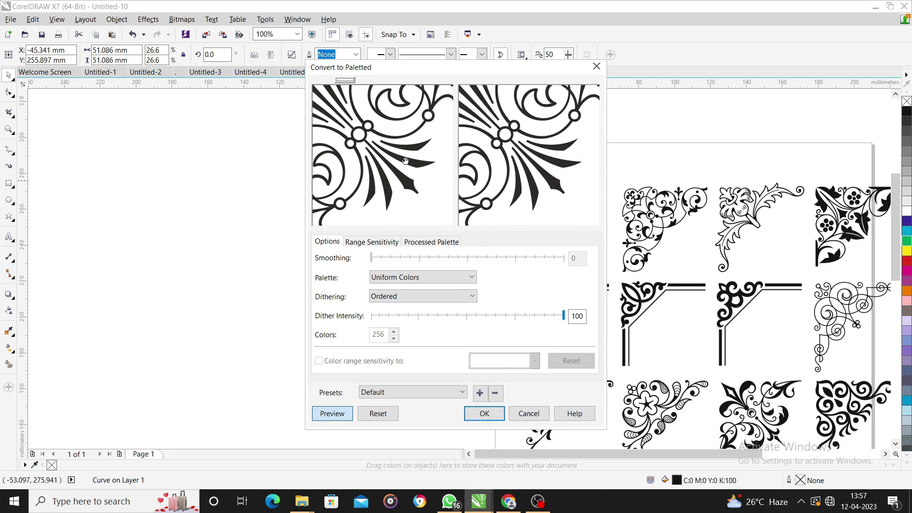
right_click(405, 161)
left_click(484, 412)
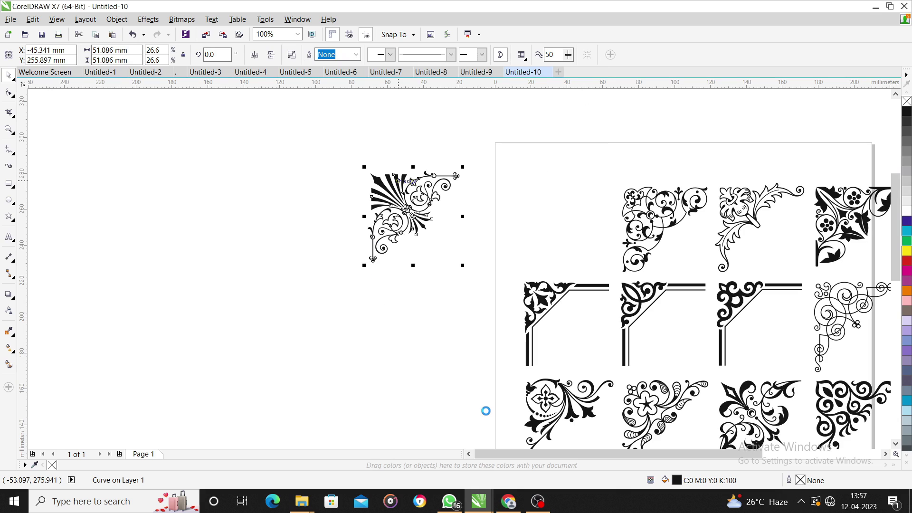
left_click(499, 431)
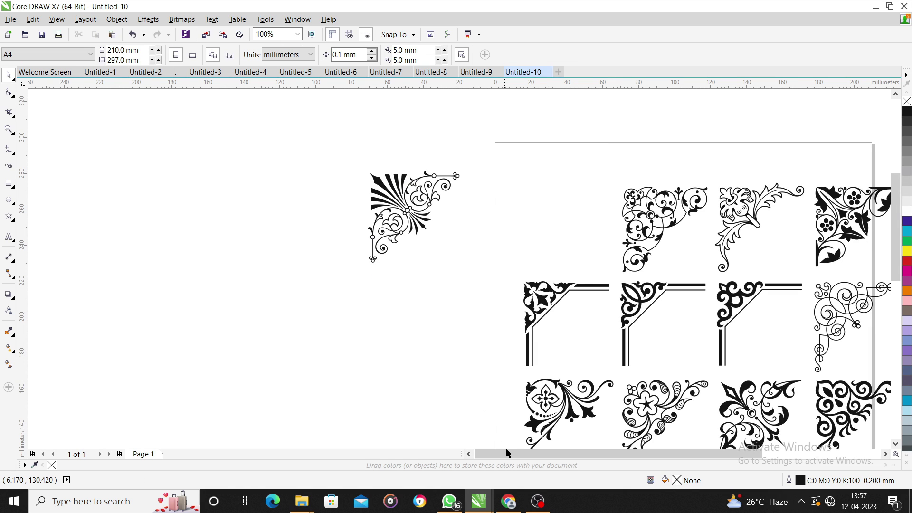
- Examine the fan-shaped ornament's curves and pointed leaf edges up close
scroll(421, 217, "up", 5)
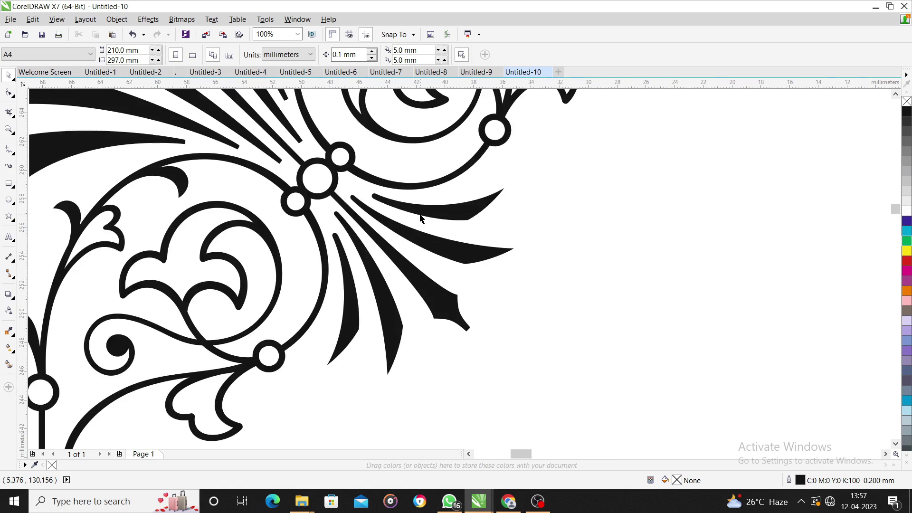
scroll(428, 206, "up", 1)
scroll(428, 206, "down", 3)
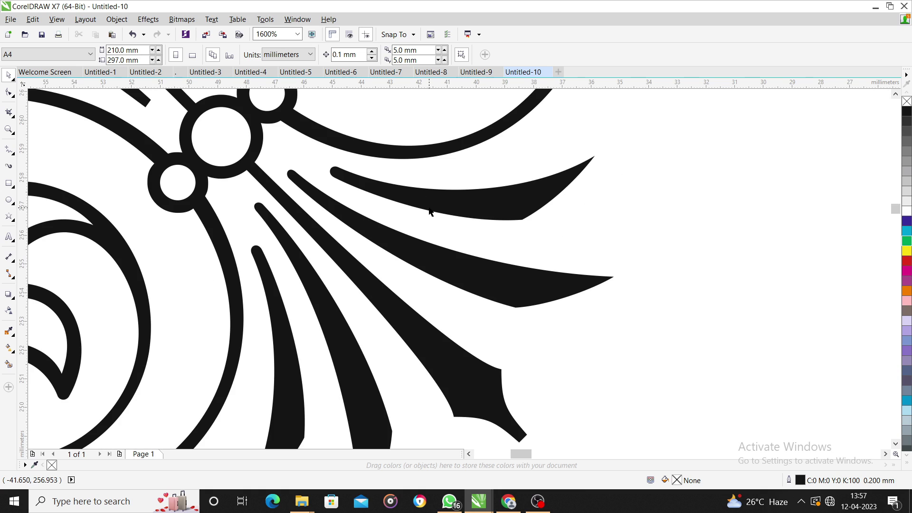
scroll(429, 211, "down", 1)
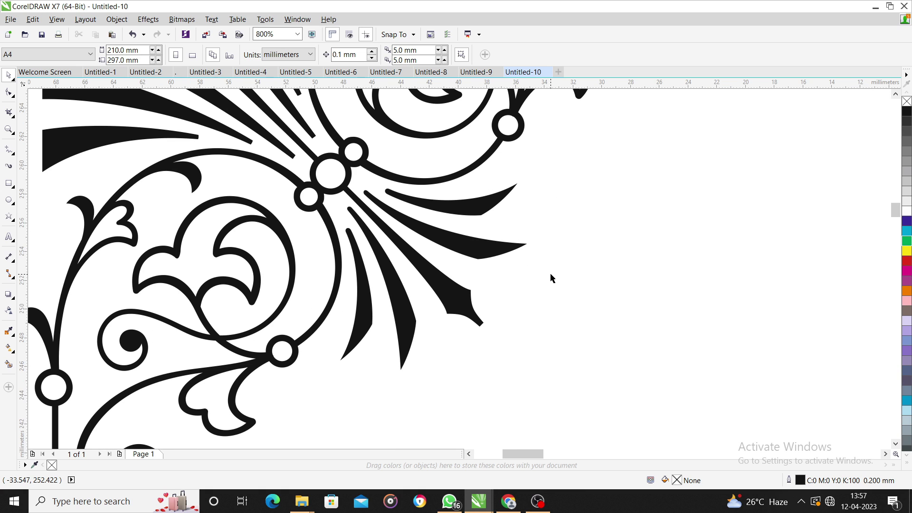
scroll(562, 275, "down", 1)
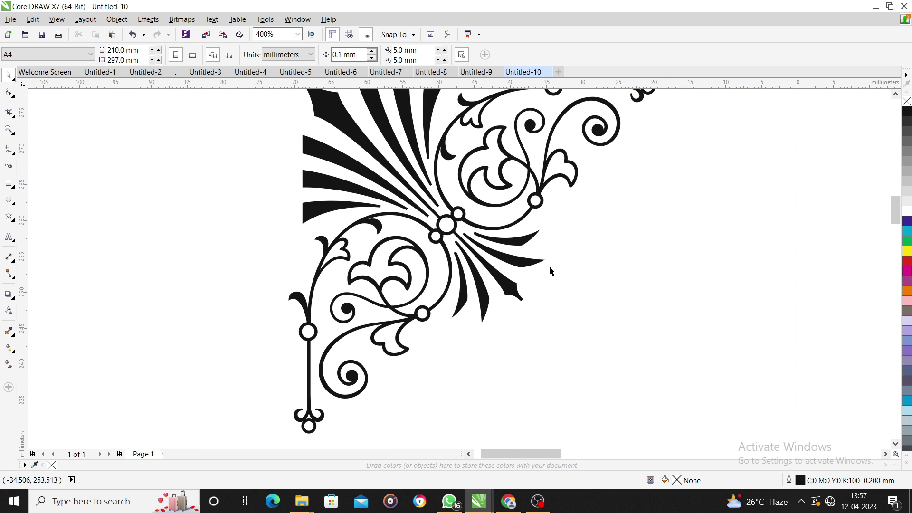
scroll(550, 271, "down", 1)
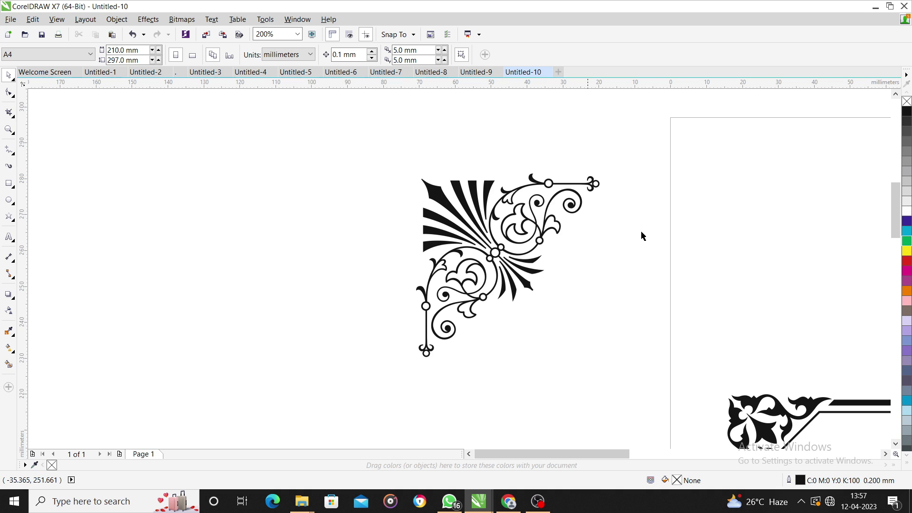
- Show the desktop, refresh it and move the exported bitmap 123 beside the other desktop icons
left_click(874, 7)
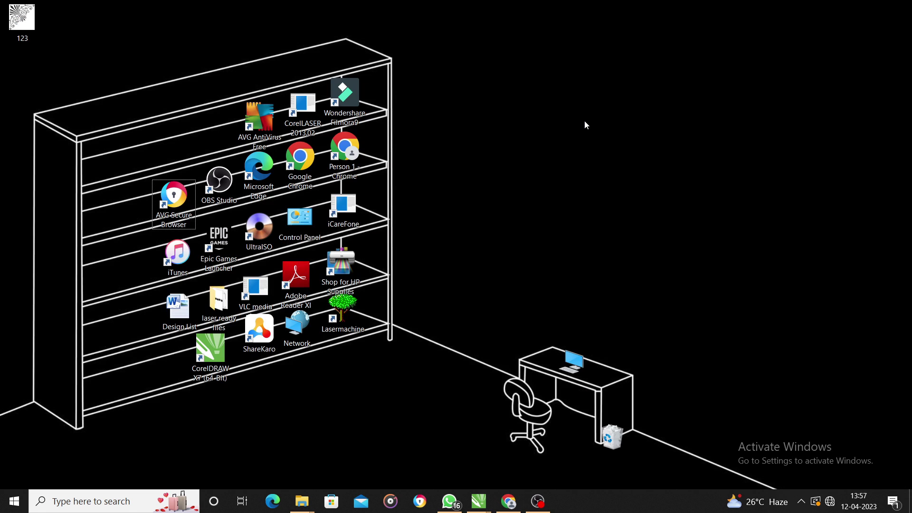
right_click(559, 117)
left_click(597, 147)
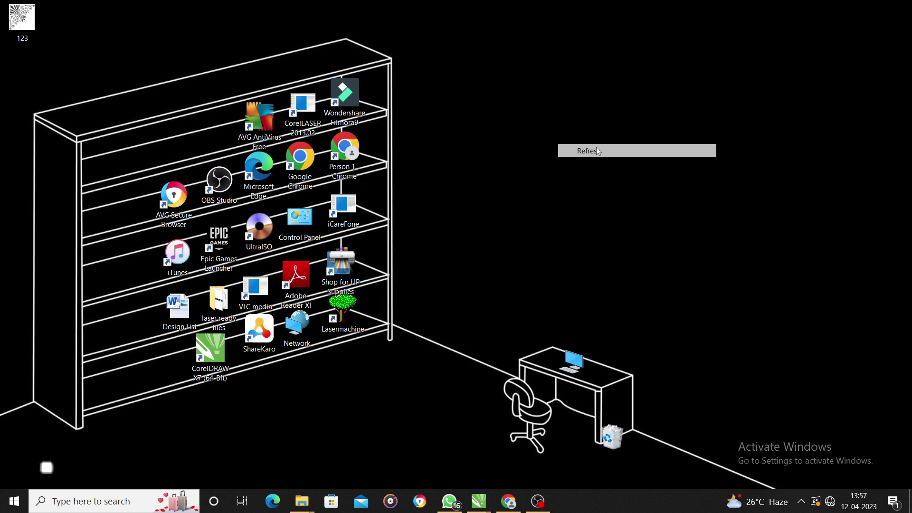
right_click(555, 31)
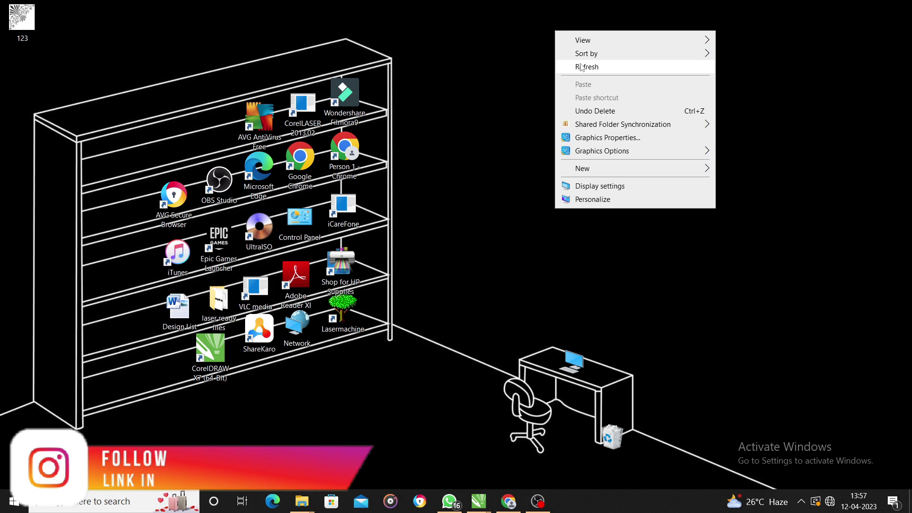
left_click(582, 67)
left_click_drag(12, 16, 138, 144)
left_click(596, 112)
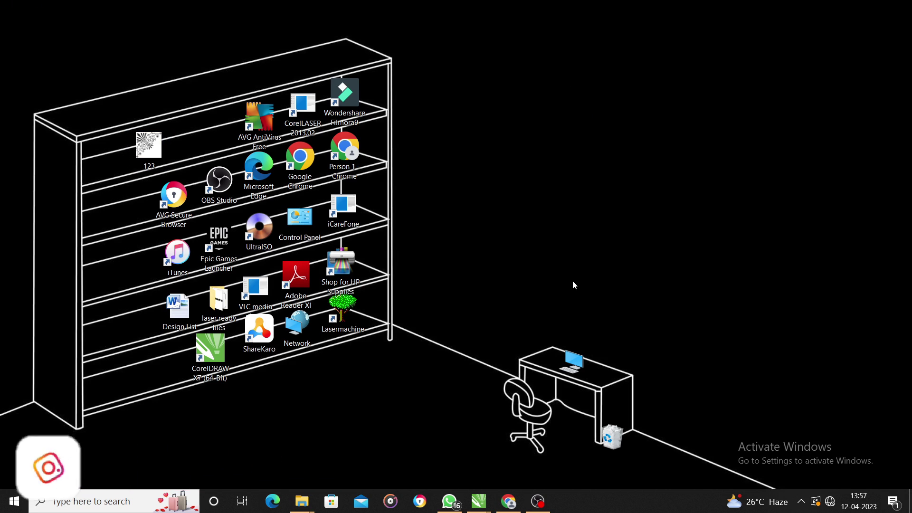
- Launch the Cutmachine laser software from the Lasermachine shortcut on the desktop
double_click(342, 313)
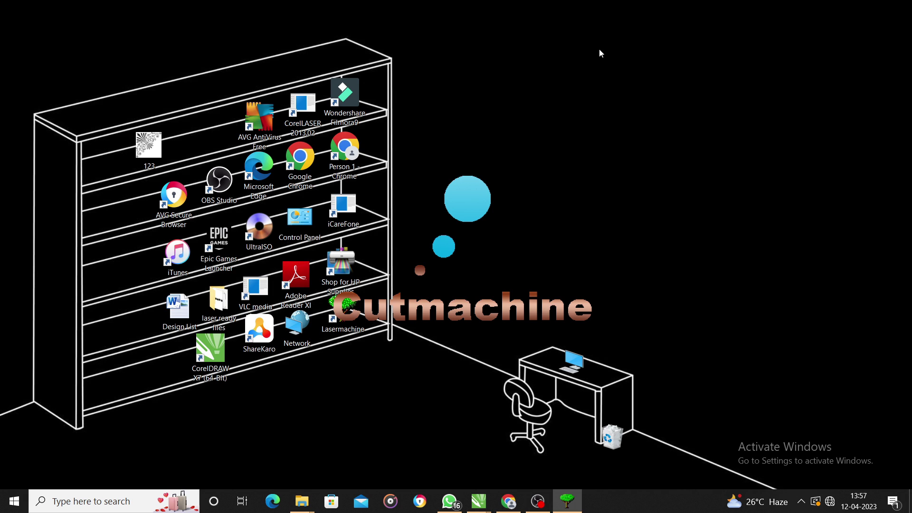
right_click(579, 66)
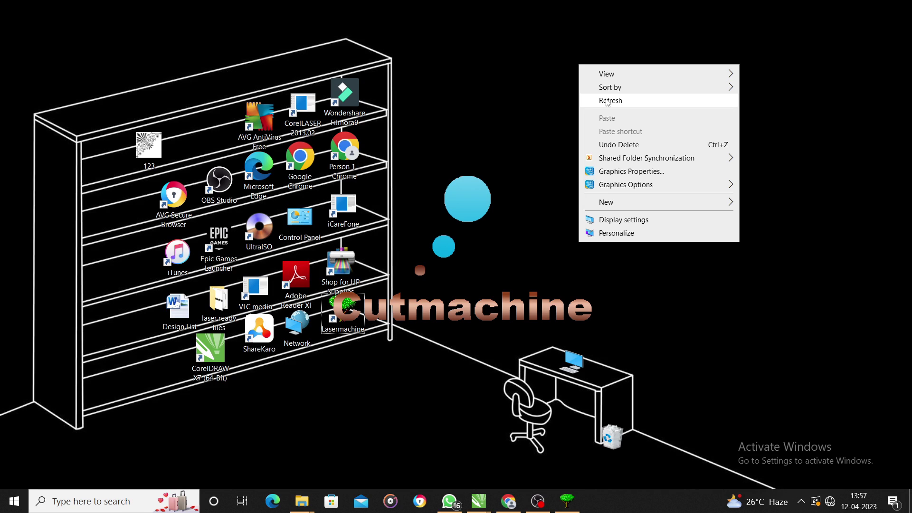
left_click(611, 101)
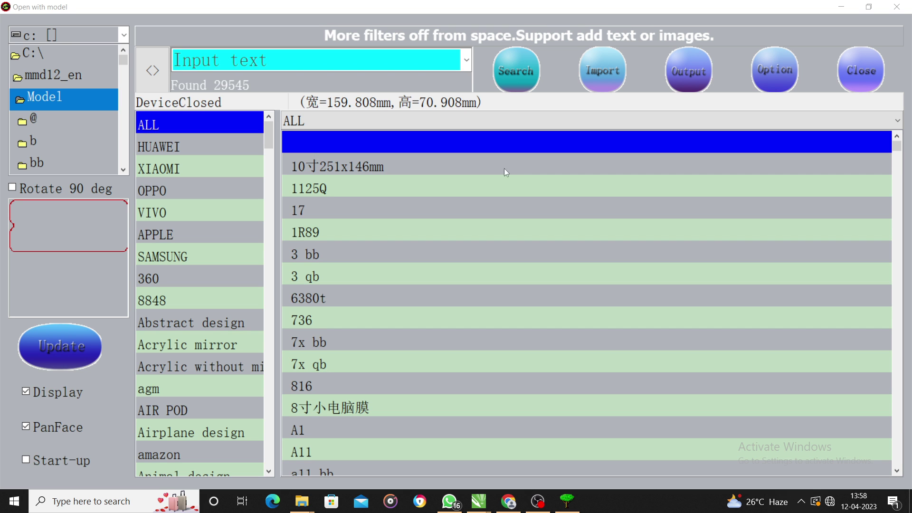
- Browse the VIVO, OPPO and Airplane design categories of the model library
left_click(170, 212)
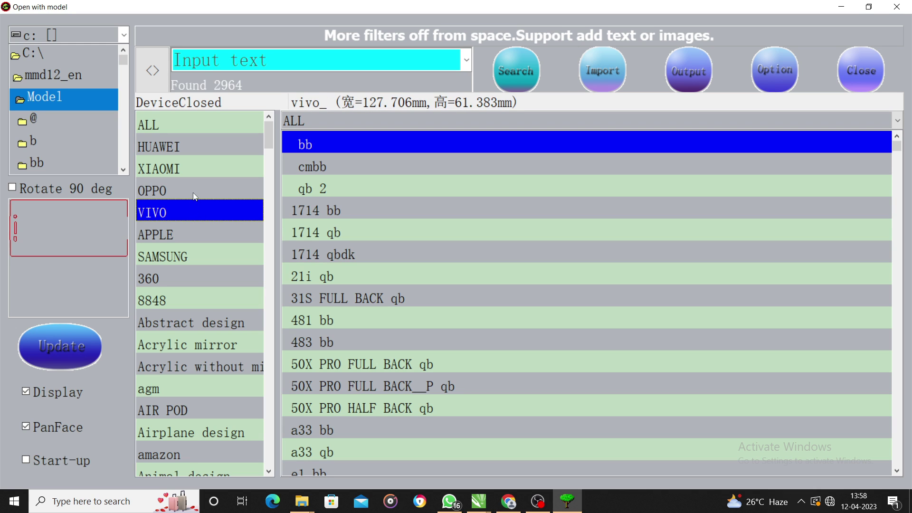
left_click(195, 191)
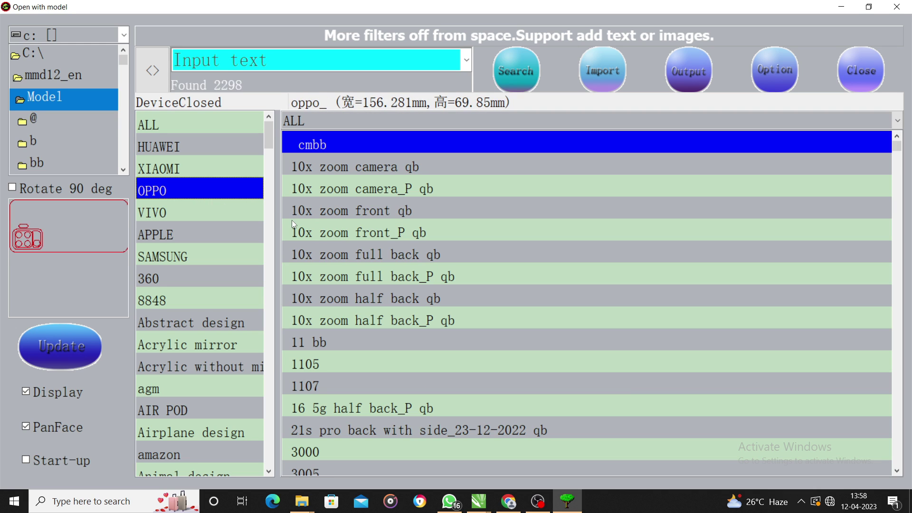
scroll(201, 300, "down", 1)
scroll(201, 301, "down", 1)
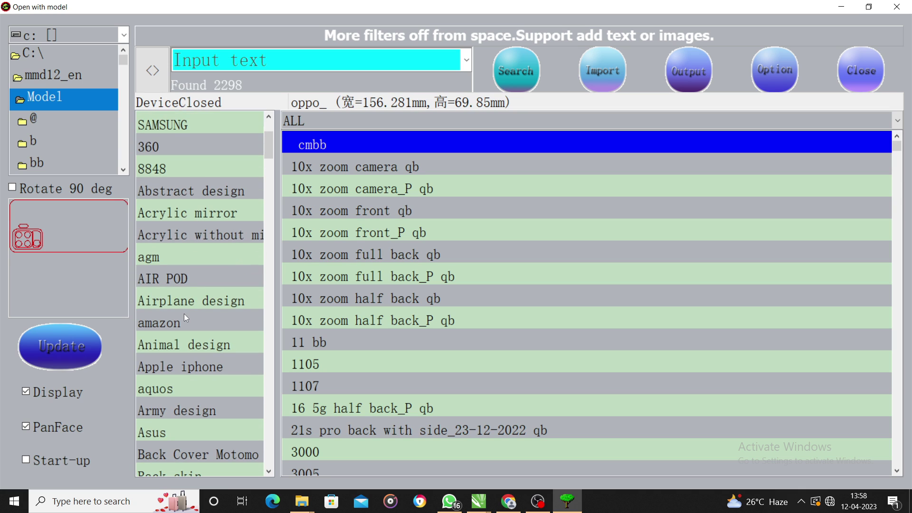
left_click(194, 280)
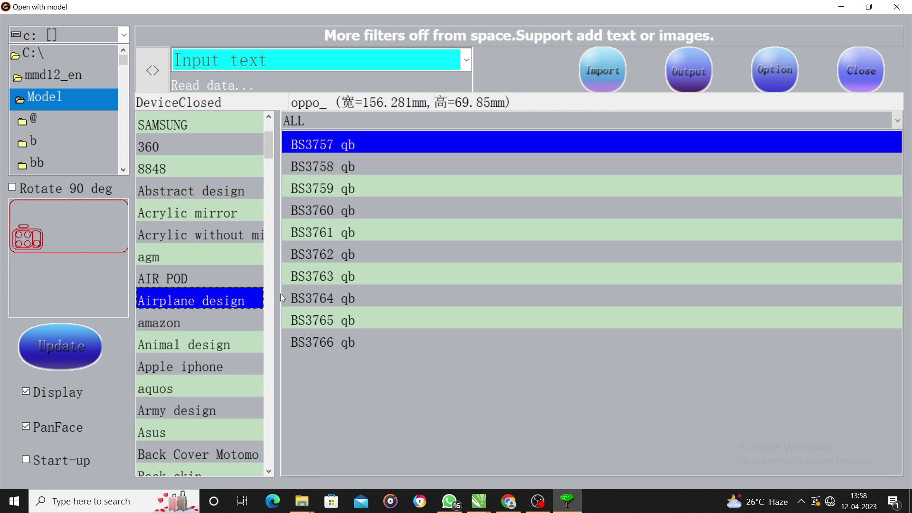
- Open the SAMSUNG category and preview the a11 cmbb and a11 cmbb2 phone outlines
scroll(197, 277, "up", 2)
left_click(183, 251)
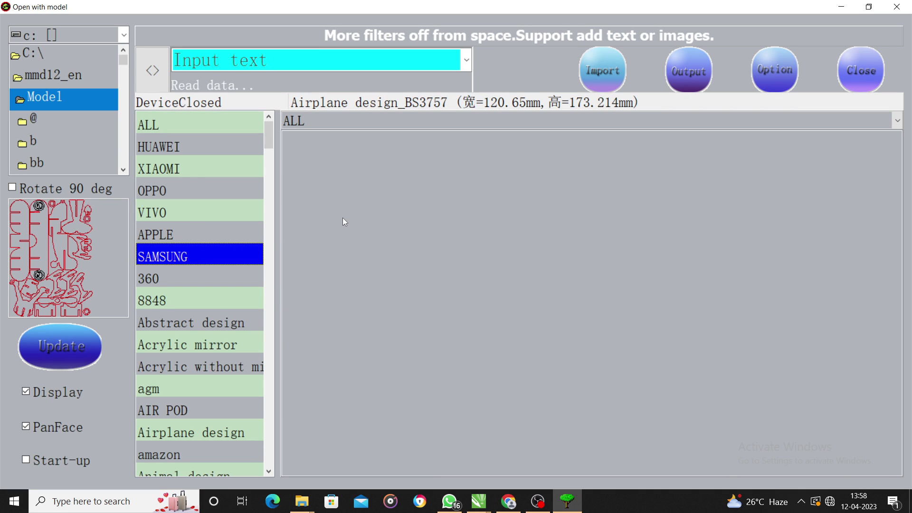
scroll(325, 356, "down", 5)
scroll(326, 349, "down", 15)
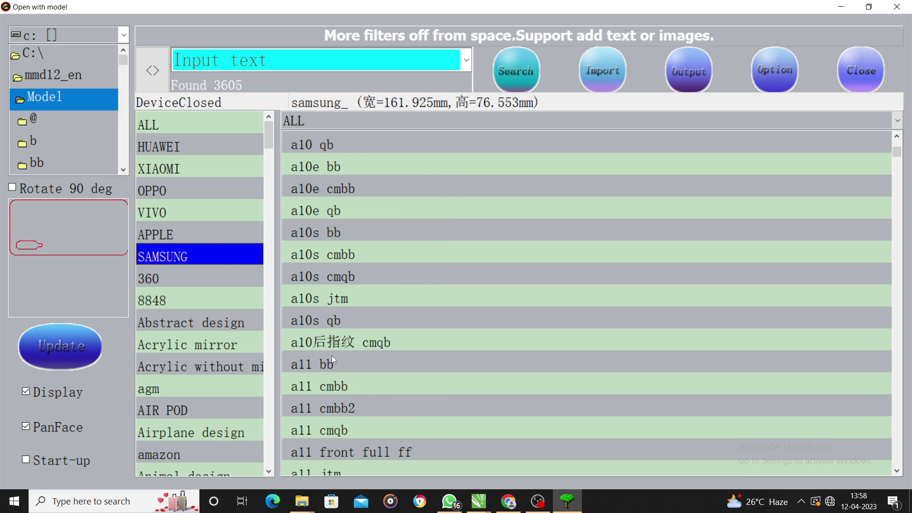
left_click(335, 386)
left_click(346, 404)
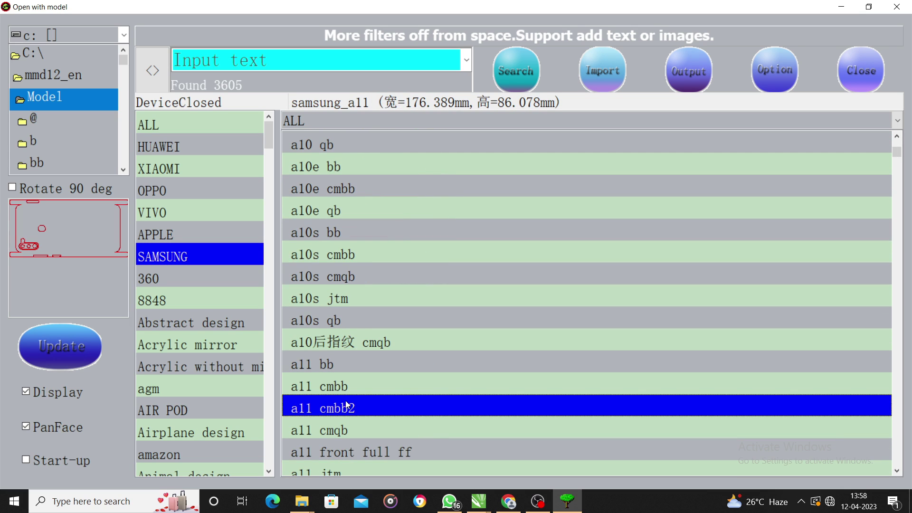
left_click(337, 387)
- Import the SAMSUNG a12 cmbb phone outline from the model library into the drawing
scroll(333, 387, "down", 2)
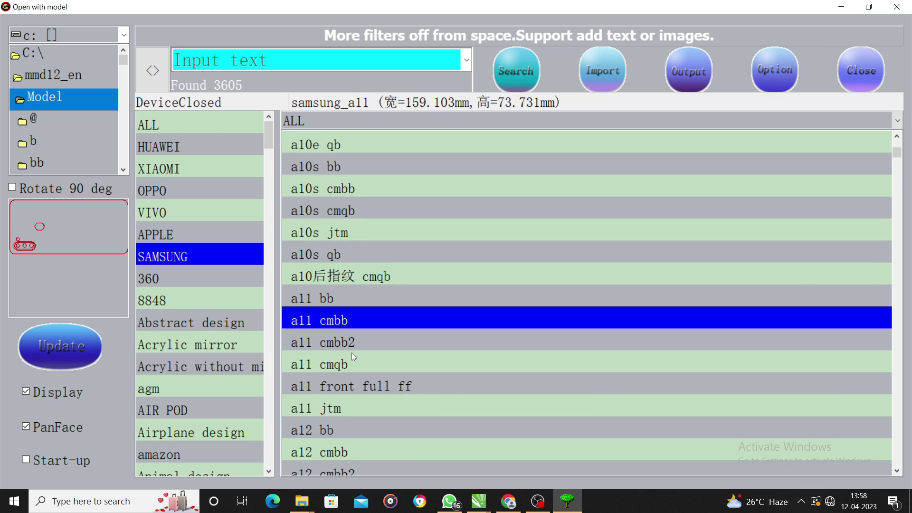
left_click(329, 386)
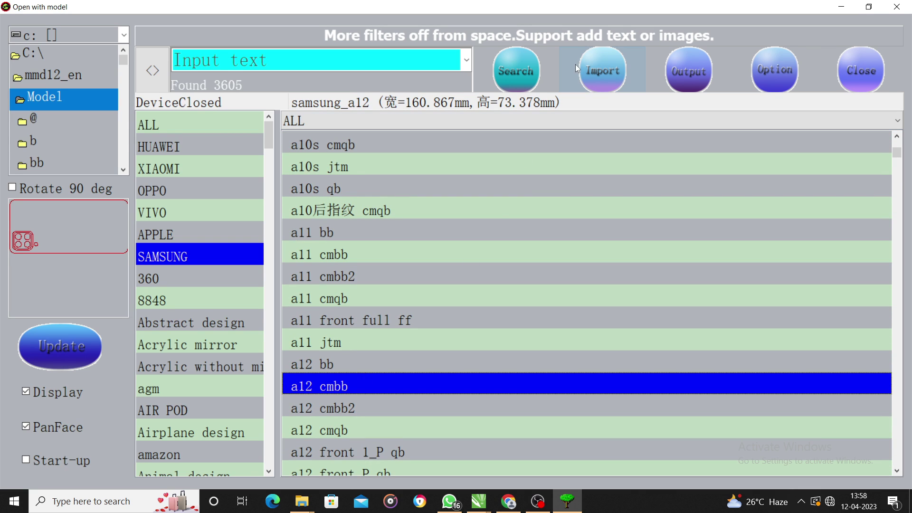
left_click(594, 72)
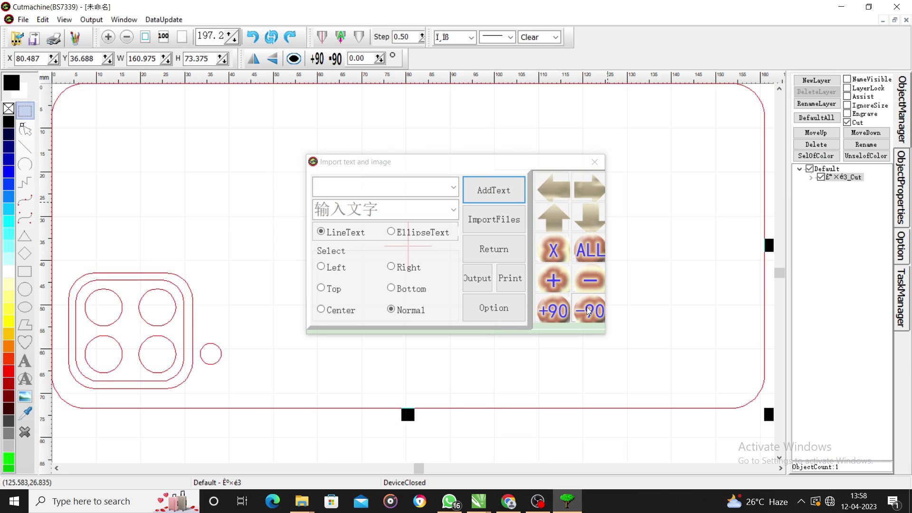
- Rotate the phone outline by -90 degrees, dismiss the Import text and image dialog, and undo the outline's deletion
left_click(588, 308)
left_click(594, 162)
key("Delete")
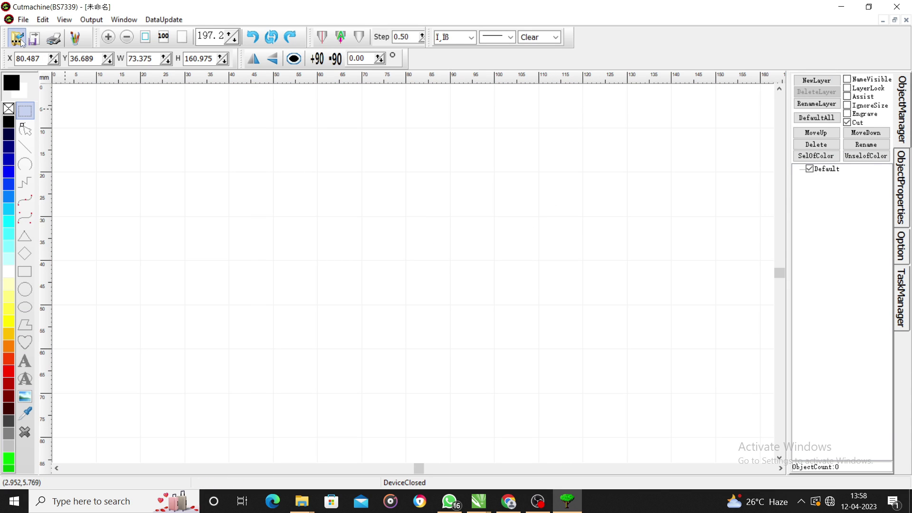
left_click(253, 36)
- Move the upright phone outline just inside the work area's upper-left corner, centred at about X 43 mm, Y 82.5 mm
scroll(333, 176, "down", 5)
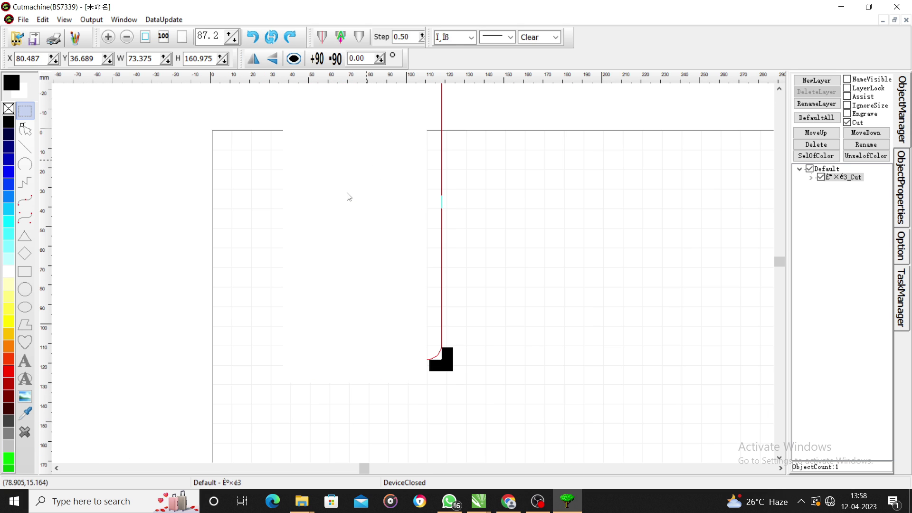
left_click(423, 221)
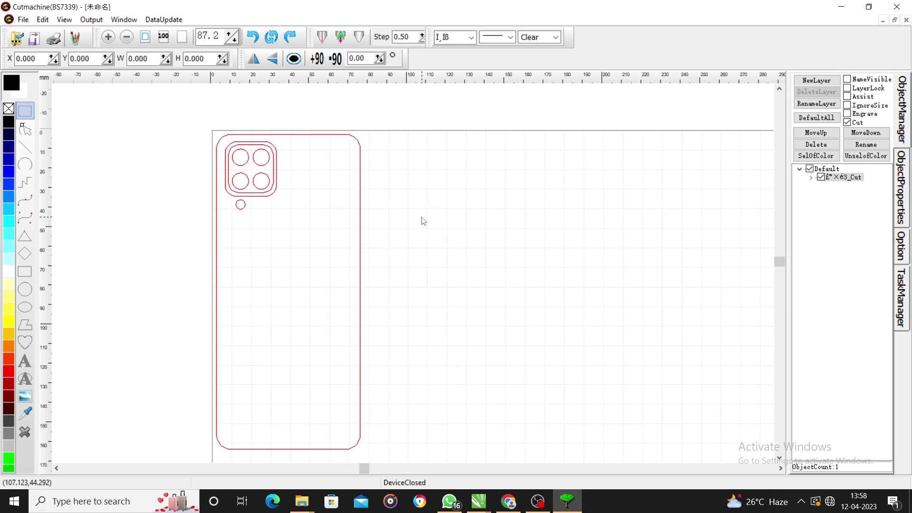
left_click(311, 248)
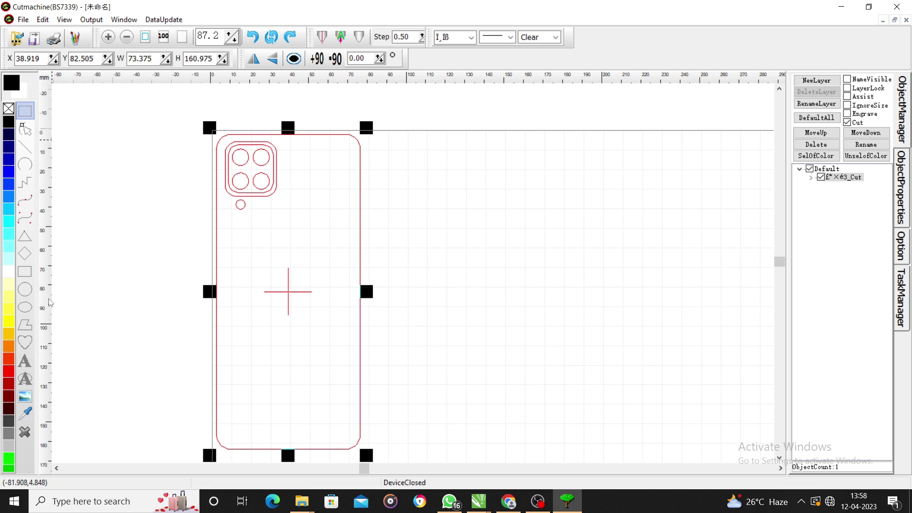
left_click_drag(288, 304, 296, 304)
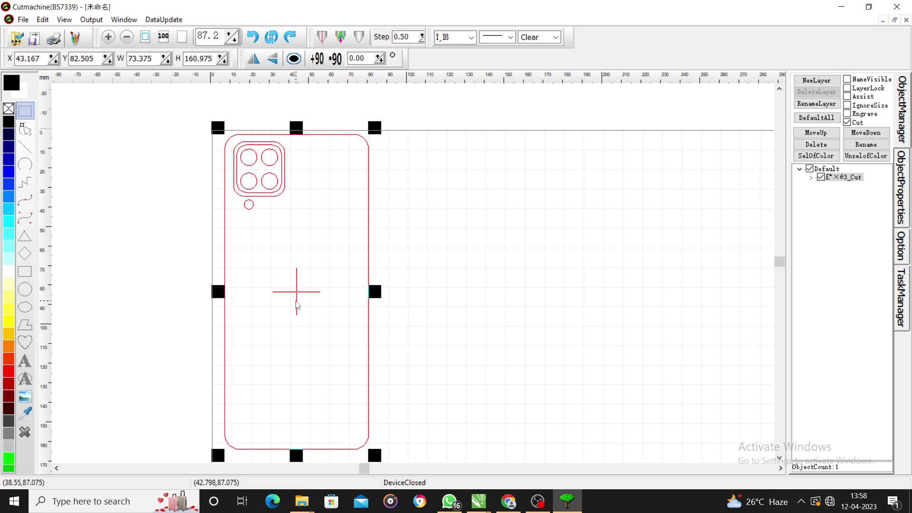
- Set the phone outline's centre position to Y 80 mm and X 40 mm
left_click_drag(96, 58, 44, 57)
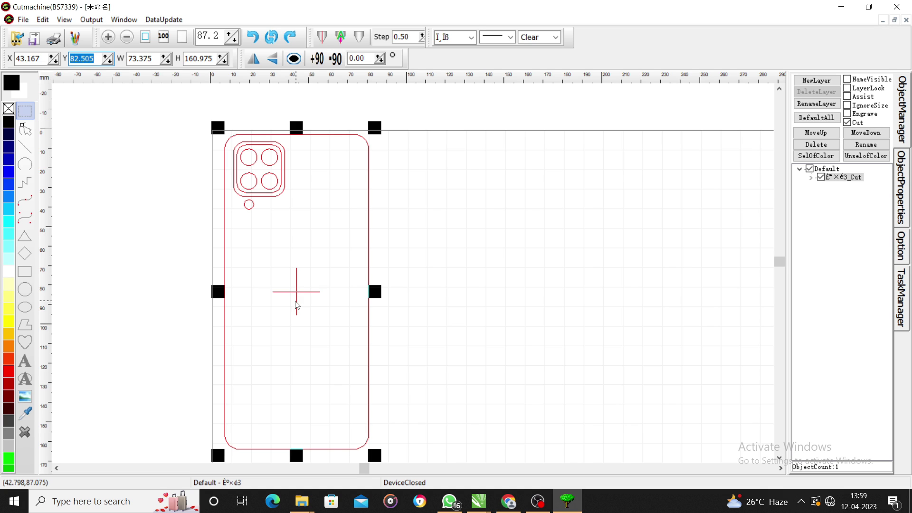
type("80")
double_click(29, 59)
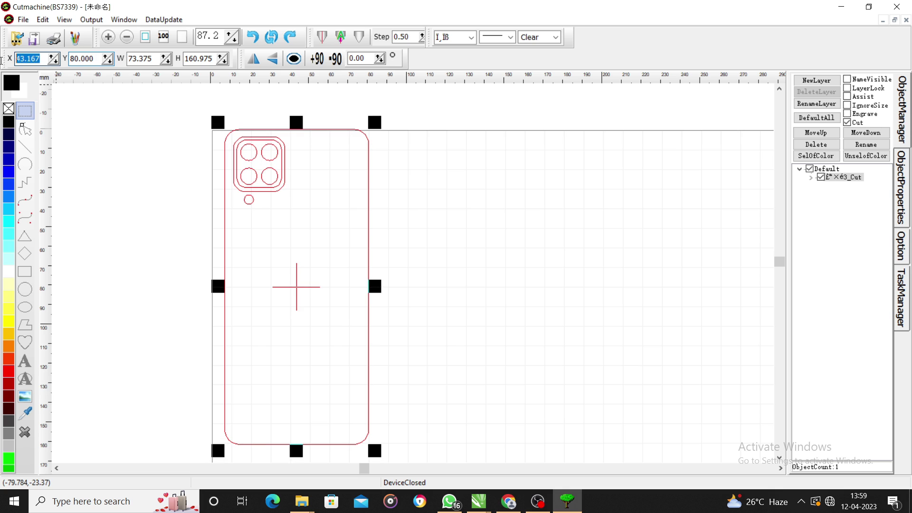
type("40")
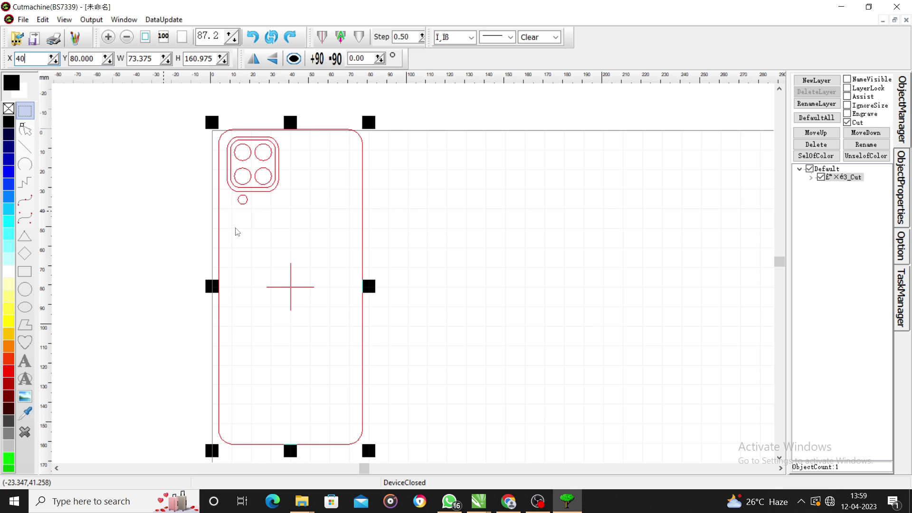
key("Return")
- Set the phone outline's Y position to 82 mm
key("Tab")
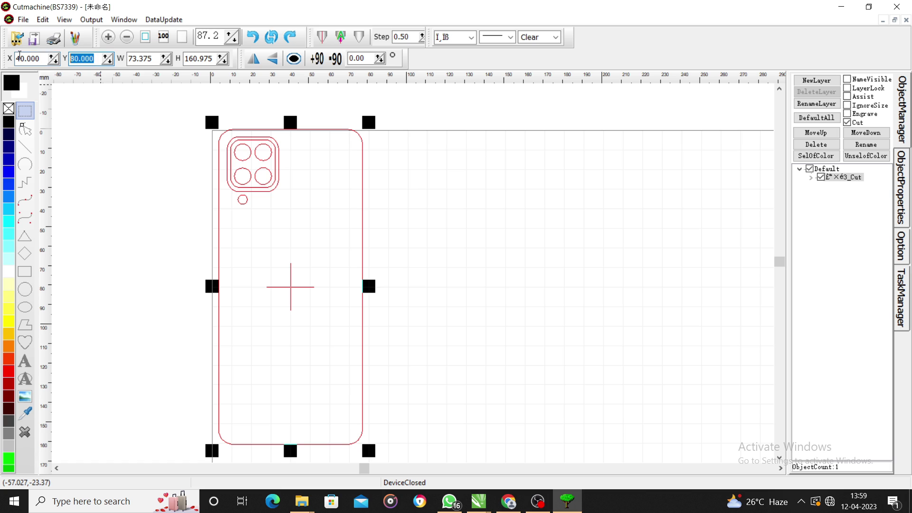
type("82")
key("Return")
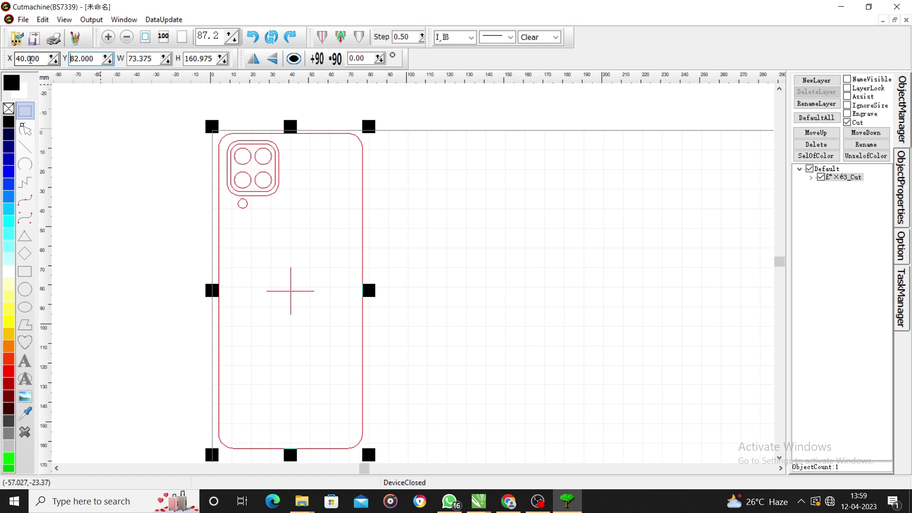
- Set the phone outline's X position to 72 mm and deselect the outline
left_click_drag(41, 54, 1, 54)
type("72")
key("Return")
left_click(105, 172)
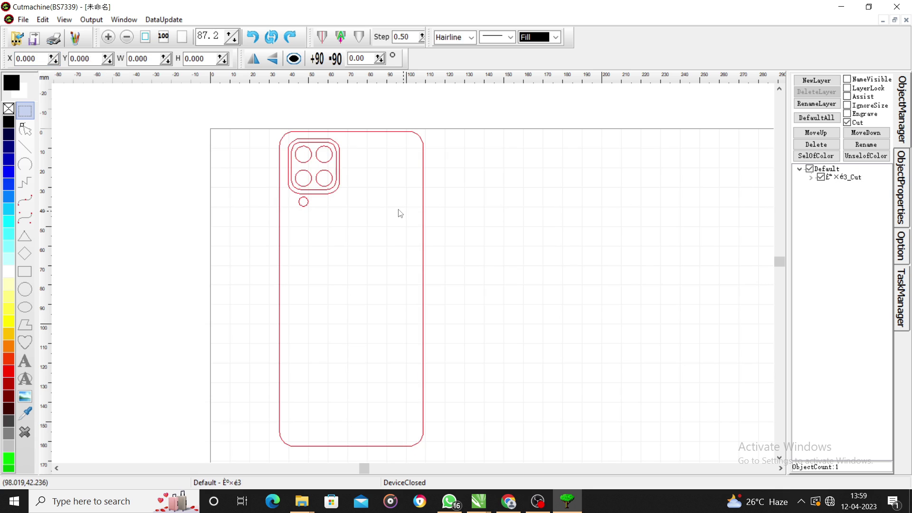
- Reselect the phone outline and set its X position to 42 mm
left_click(297, 143)
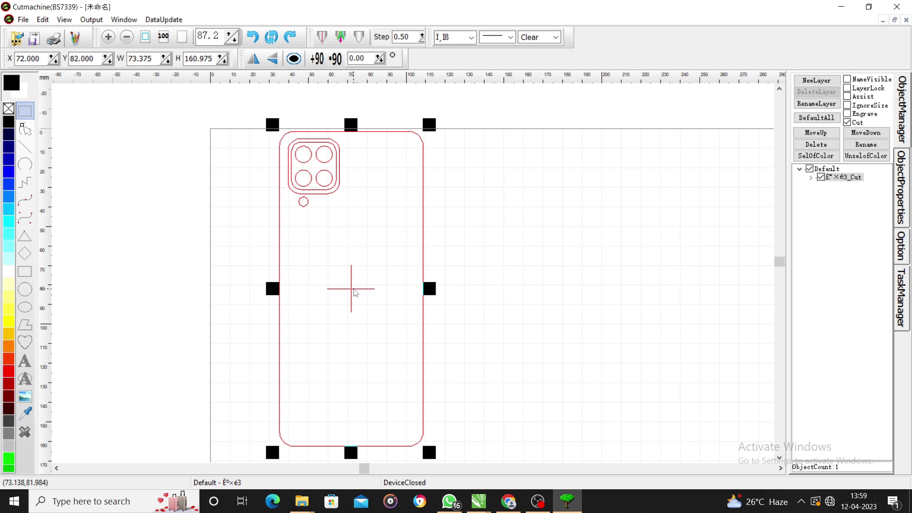
left_click_drag(43, 58, 2, 58)
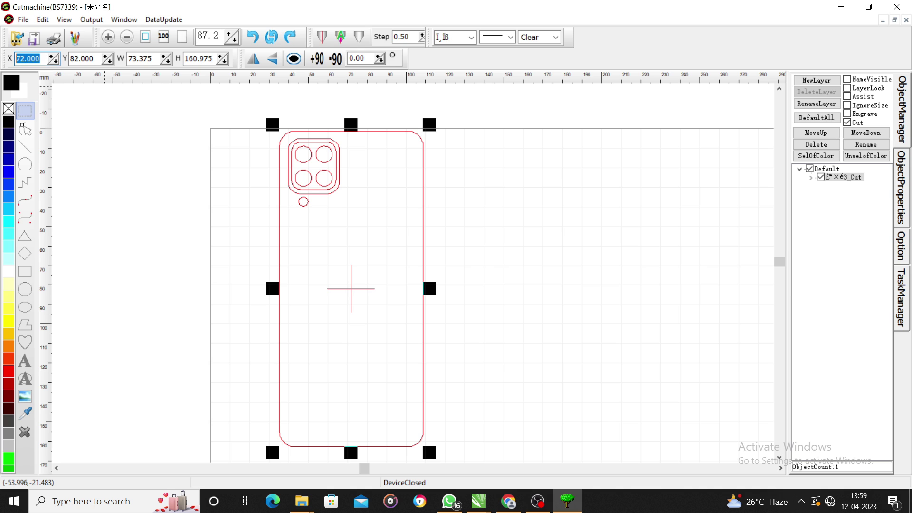
type("42")
key("Return")
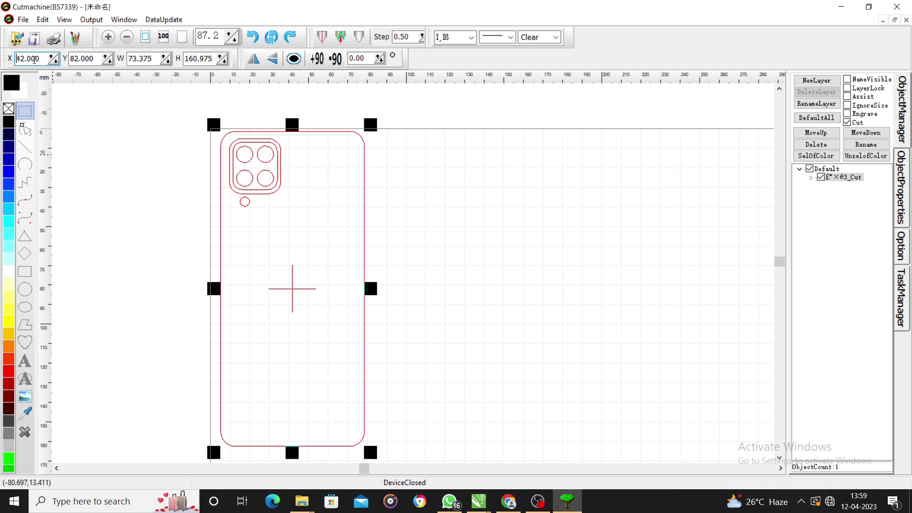
- Delete the phone outline from the work area
left_click(398, 272)
left_click(365, 265)
key("Delete")
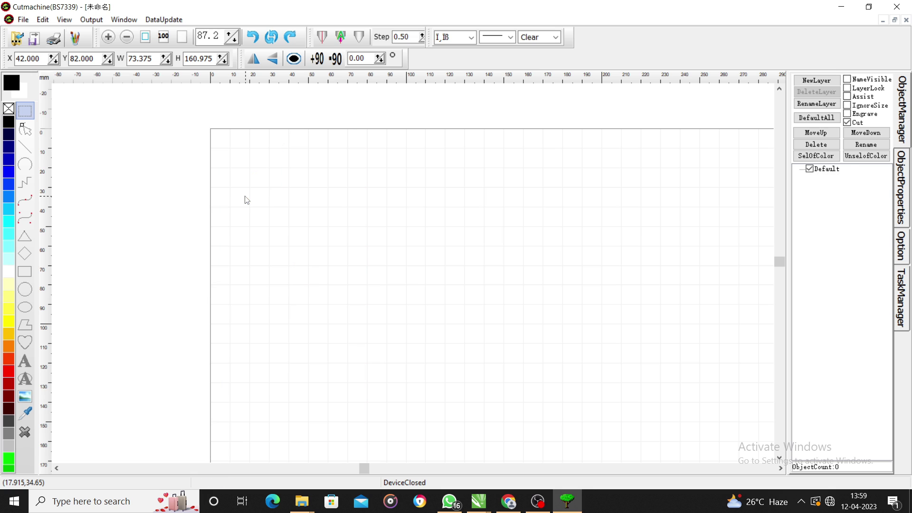
- Reopen the model library and list the models in the Apple iphone category
left_click(27, 44)
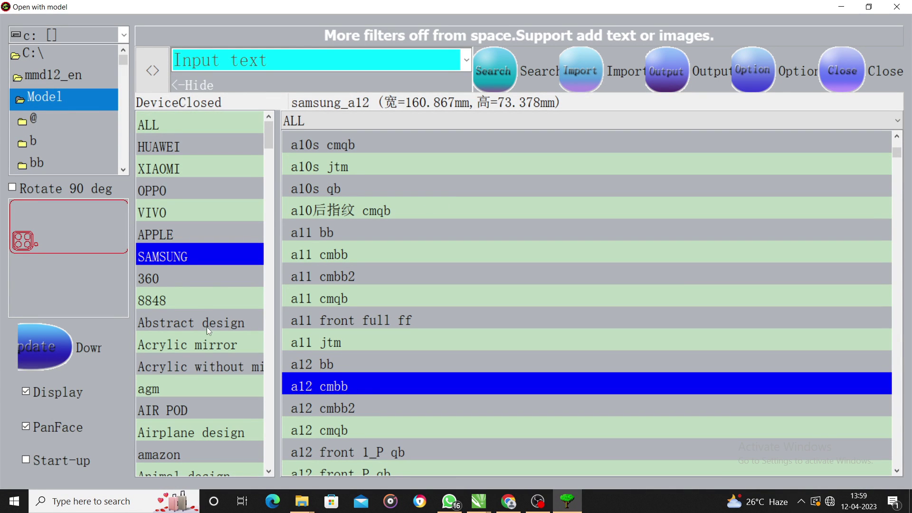
scroll(195, 330, "down", 3)
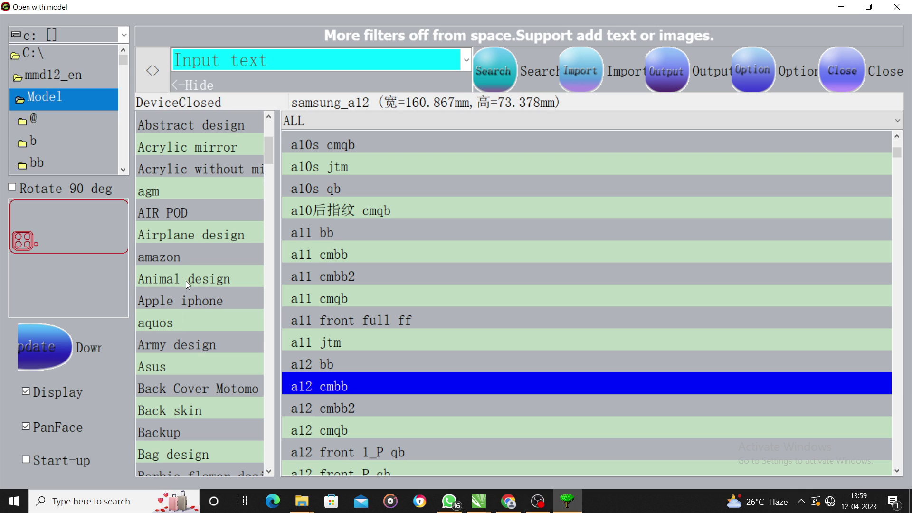
left_click(186, 281)
left_click(202, 304)
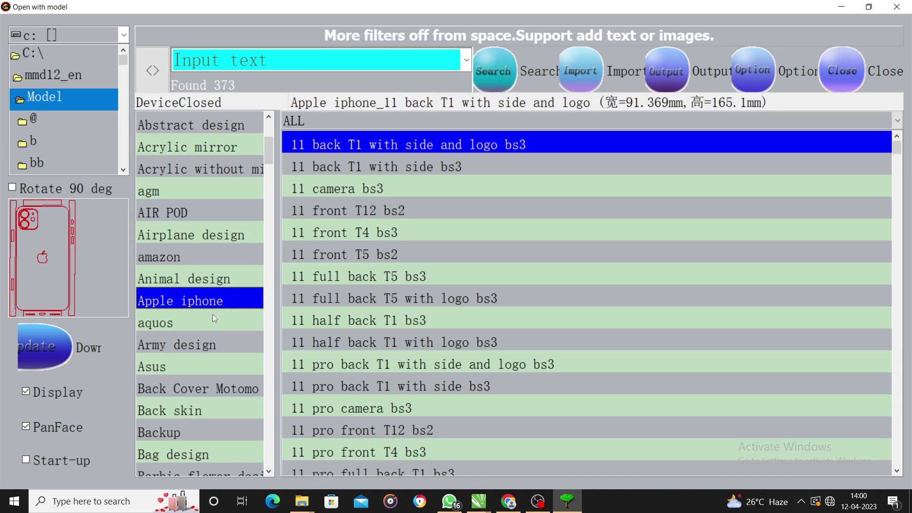
- Browse the model library's categories from Animal design through Comb, COMIO, Compass, coolpad, earing and Emoji to Family
left_click(199, 279)
left_click(335, 204)
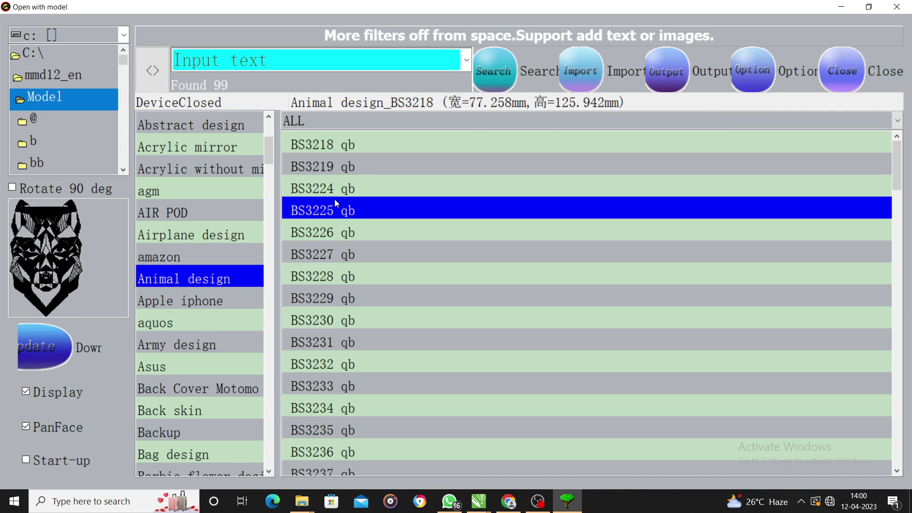
left_click(340, 277)
scroll(215, 330, "down", 5)
scroll(216, 334, "down", 4)
left_click(196, 368)
left_click(193, 391)
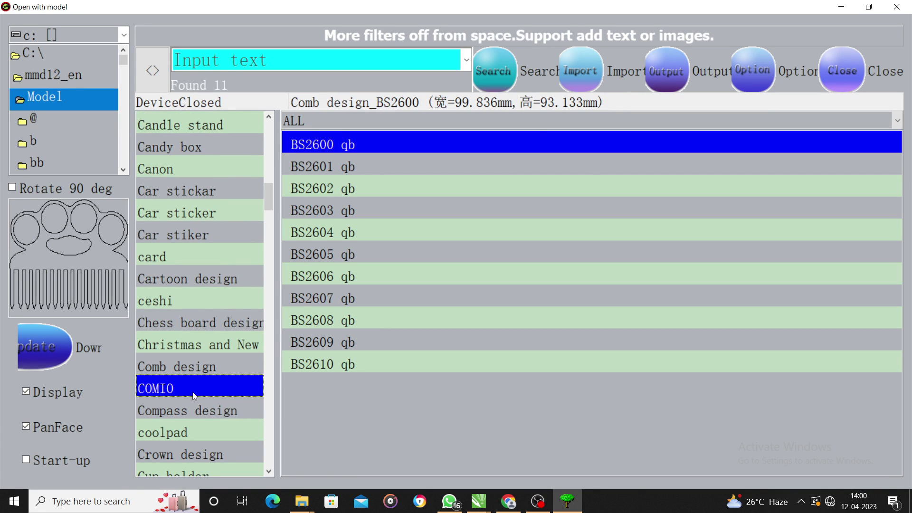
left_click(198, 413)
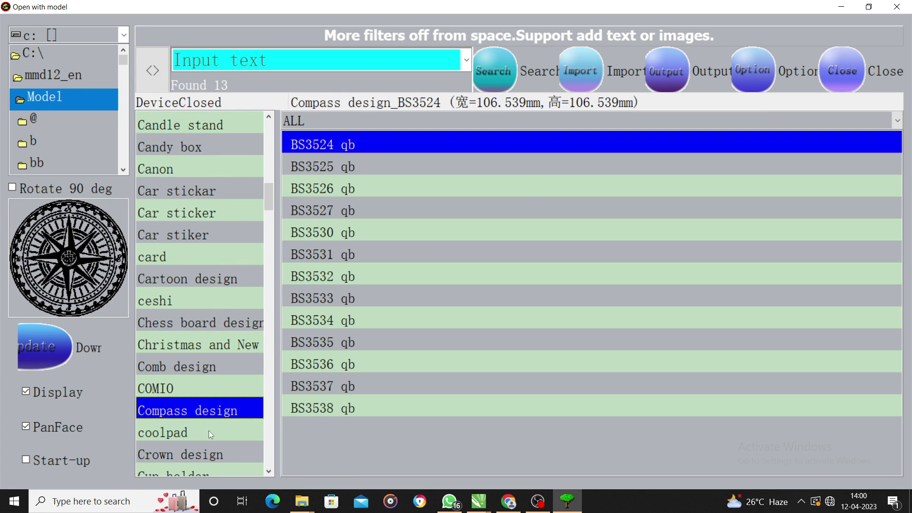
left_click(209, 431)
scroll(204, 412, "down", 3)
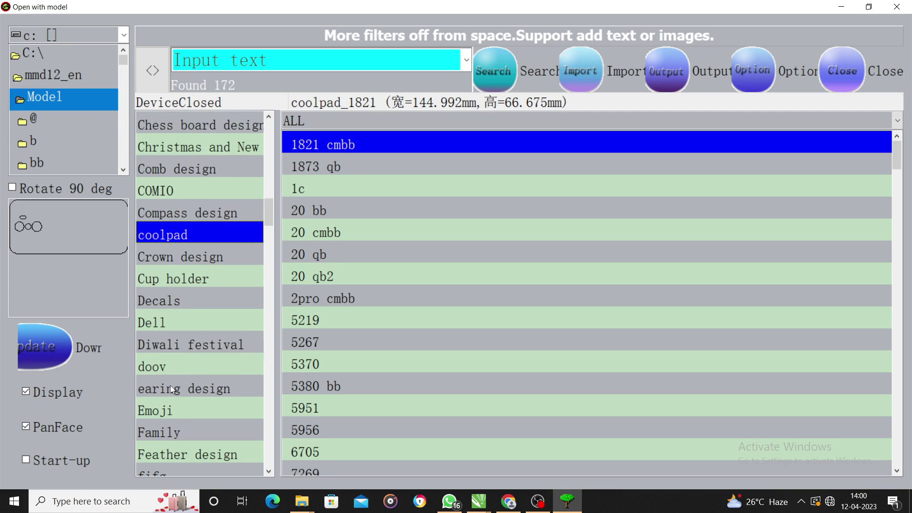
left_click(170, 386)
left_click(189, 410)
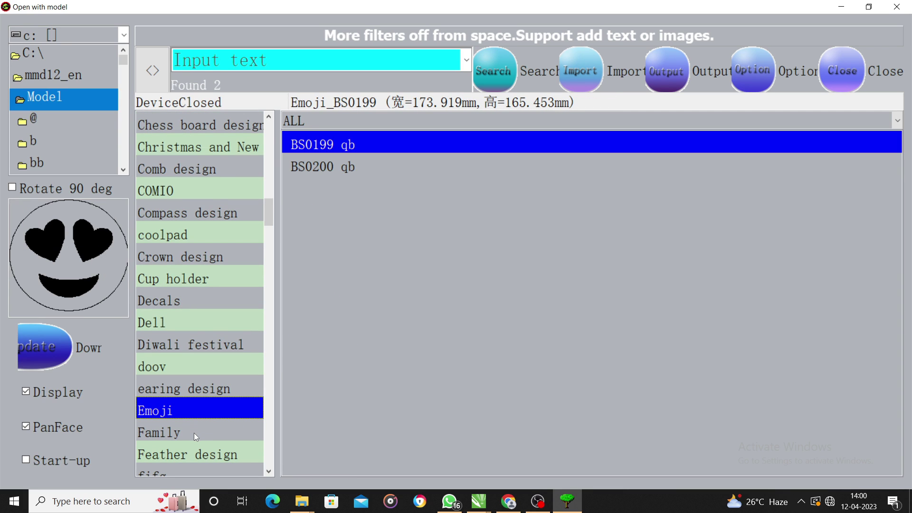
left_click(194, 432)
scroll(192, 400, "down", 2)
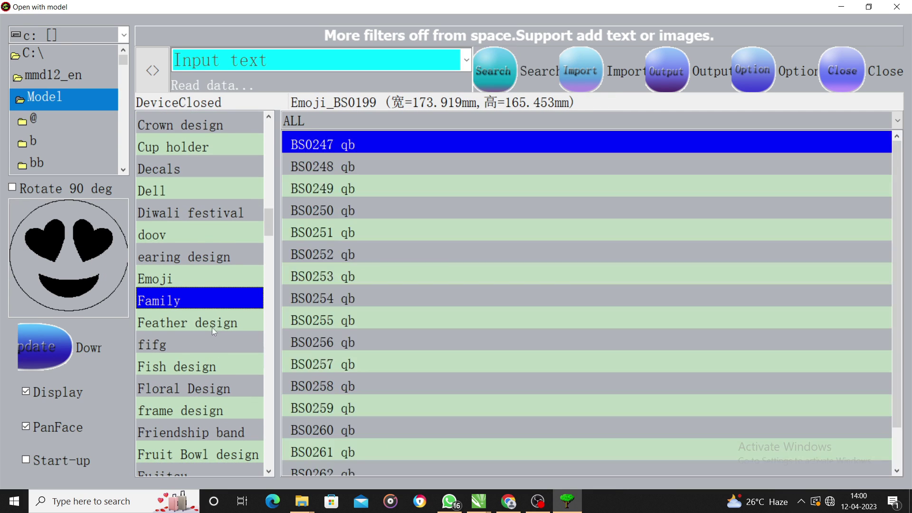
- Preview several artworks in the Family category, including BS0256, BS0253 and BS0247
left_click(333, 234)
left_click(347, 297)
left_click(356, 340)
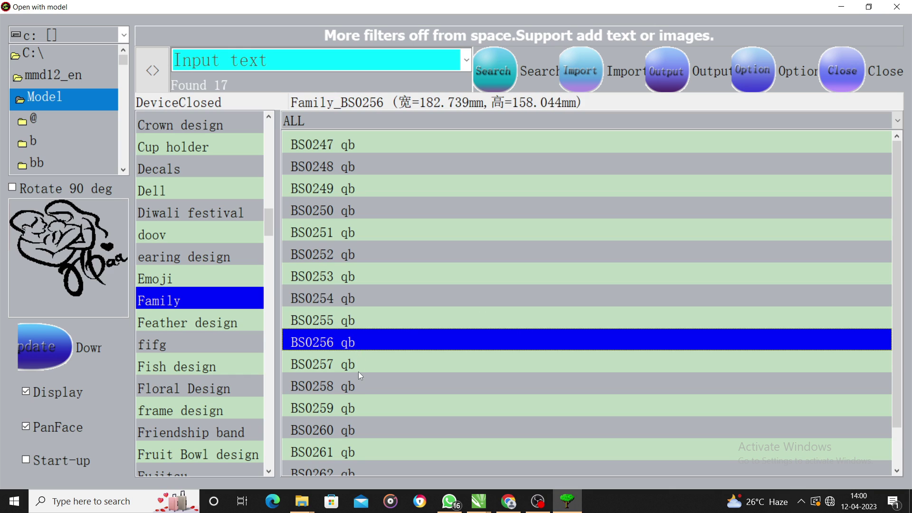
left_click(359, 373)
scroll(355, 339, "down", 2)
left_click(346, 356)
left_click(349, 386)
left_click(351, 407)
left_click(351, 229)
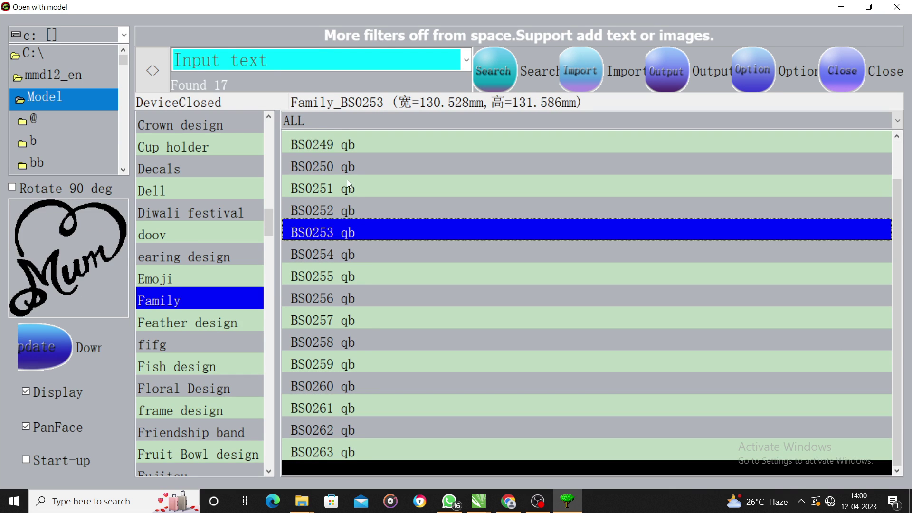
scroll(347, 180, "up", 2)
left_click(346, 179)
left_click(356, 148)
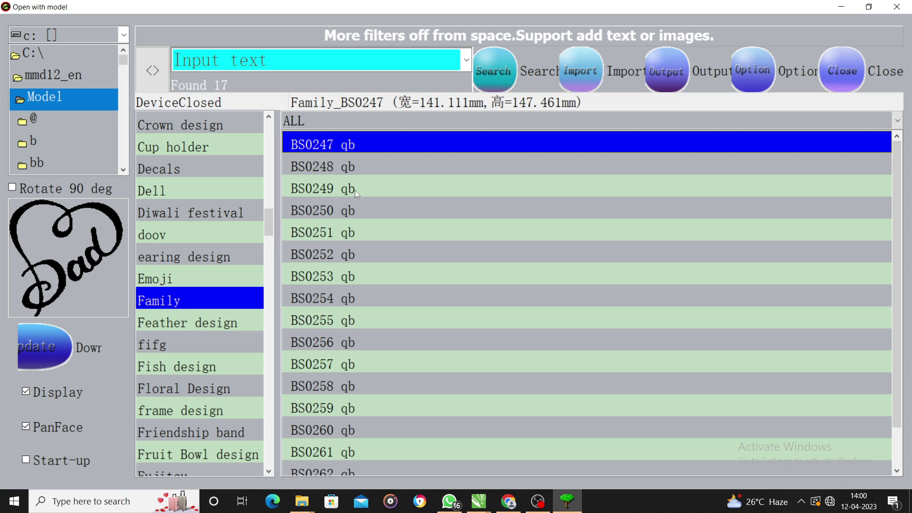
- Import the BS0248 design from the Family category and move it inside the work area, around X 157 mm and Y 49 mm
left_click(352, 165)
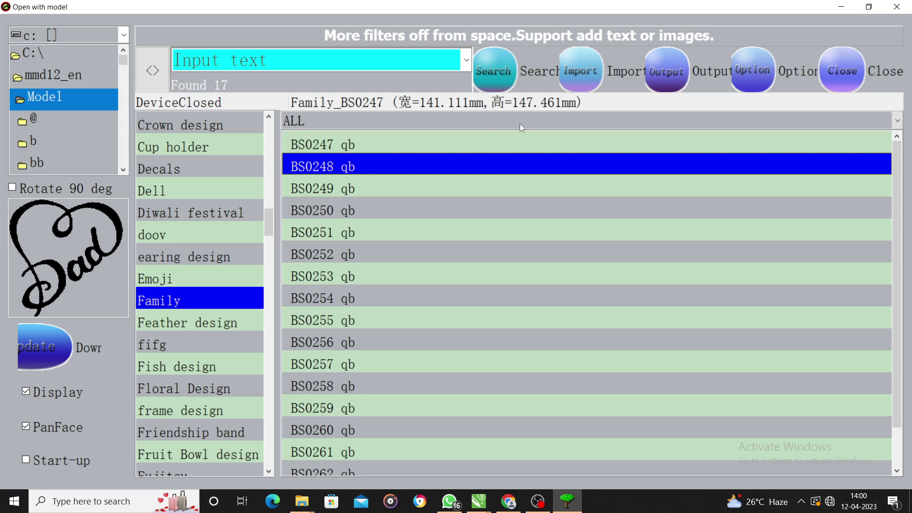
left_click(568, 90)
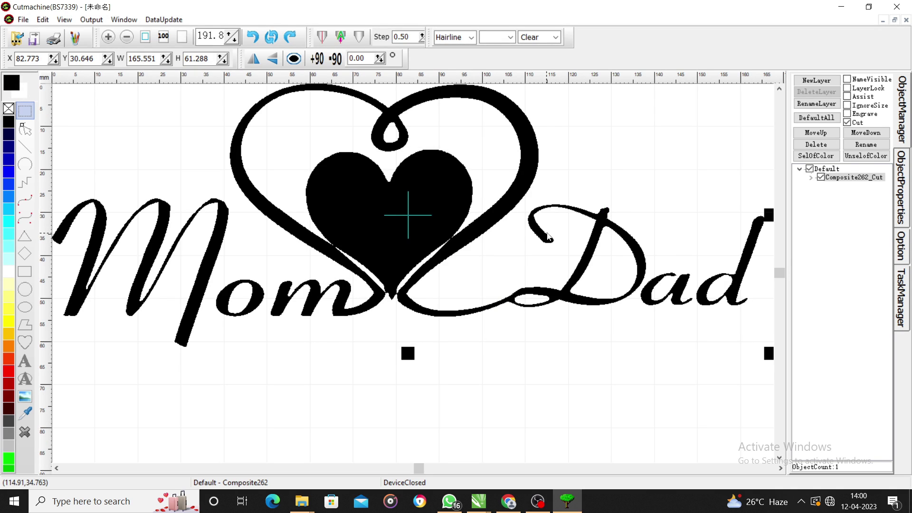
scroll(546, 234, "down", 3)
left_click_drag(503, 239, 595, 269)
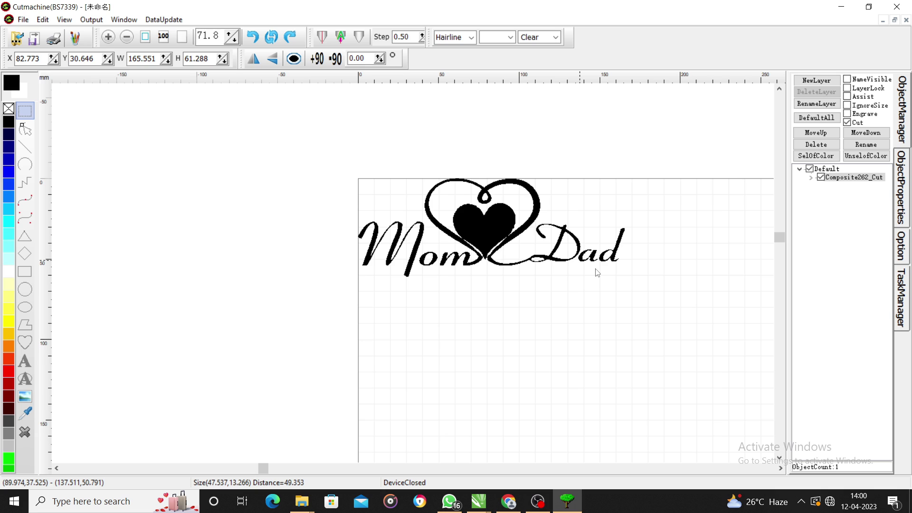
scroll(560, 255, "down", 2)
left_click(560, 255)
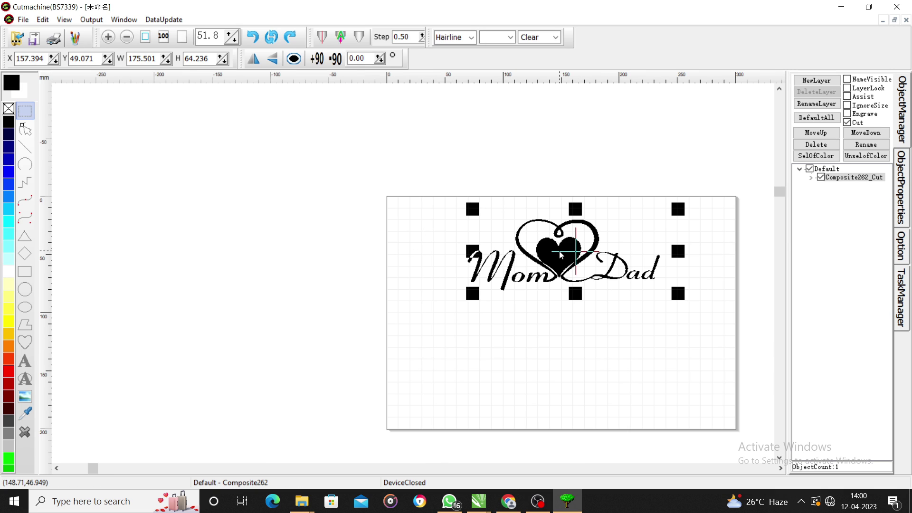
- Shift the Mom Dad design slightly and paste the phone outline back into the work area
left_click(428, 322)
mouse_move(559, 251)
left_mouse_down()
mouse_move(719, 188)
mouse_move(552, 251)
left_mouse_up()
key("ctrl+v")
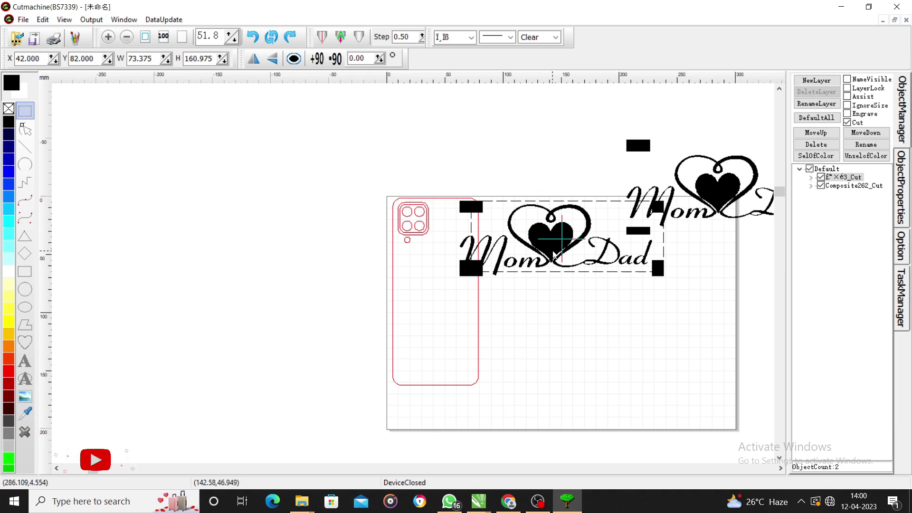
- Shrink the Mom Dad design to fit the phone's width and place it inside the outline below the camera cutout
left_click(555, 256)
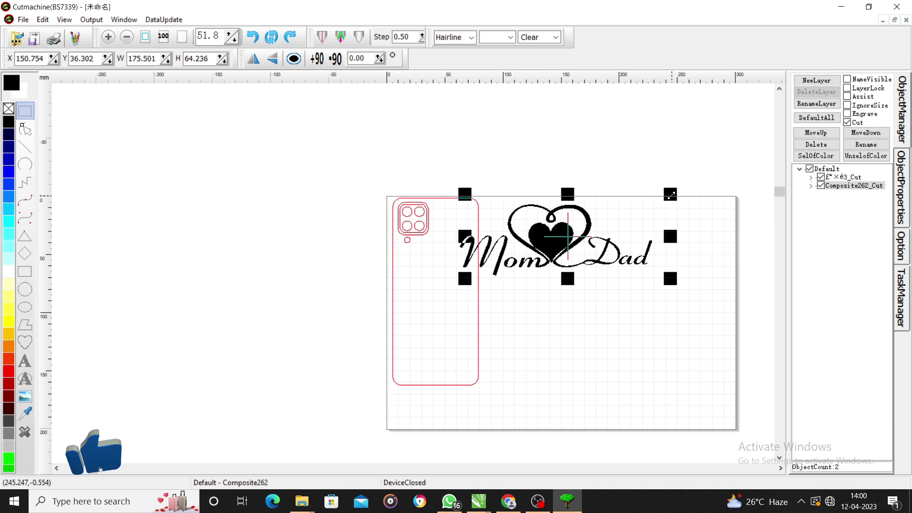
left_click_drag(671, 195, 572, 232)
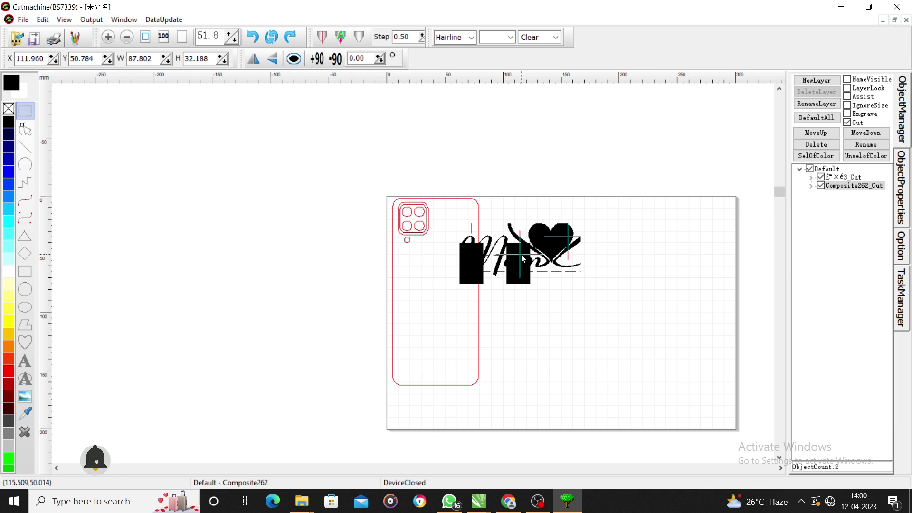
left_click_drag(471, 268, 500, 298)
scroll(447, 279, "up", 5)
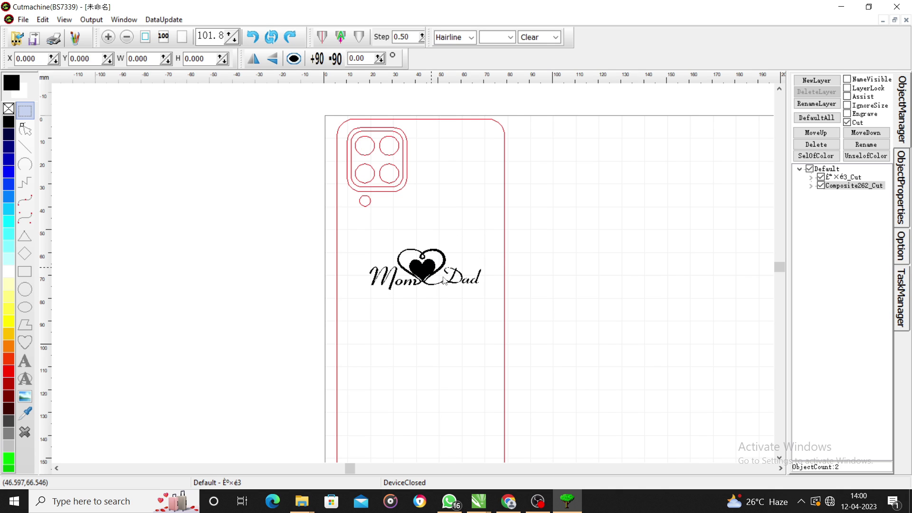
- Switch the Mom Dad design from Cut to Engrave
left_click(442, 276)
left_click_drag(284, 222, 555, 313)
left_click(847, 114)
left_click(817, 202)
left_click(847, 123)
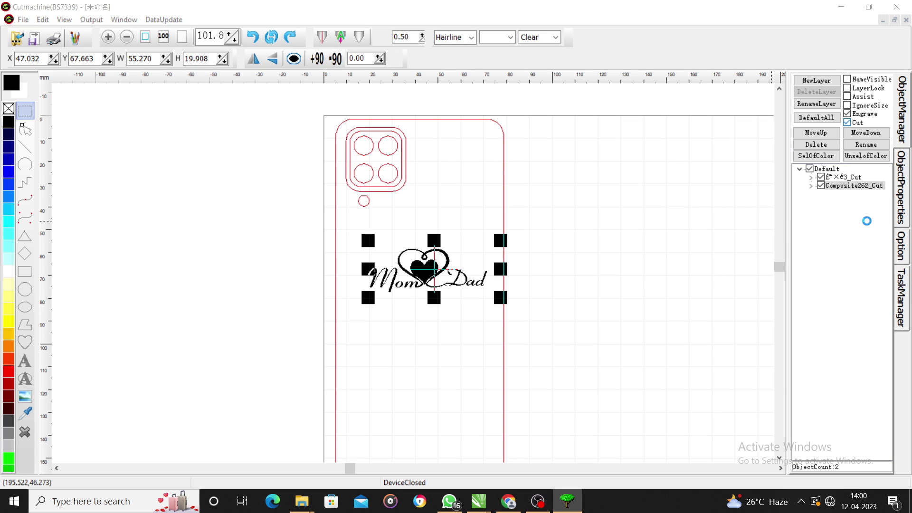
- Enlarge the Mom Dad design to about 68 × 24 mm
left_click_drag(499, 299, 516, 304)
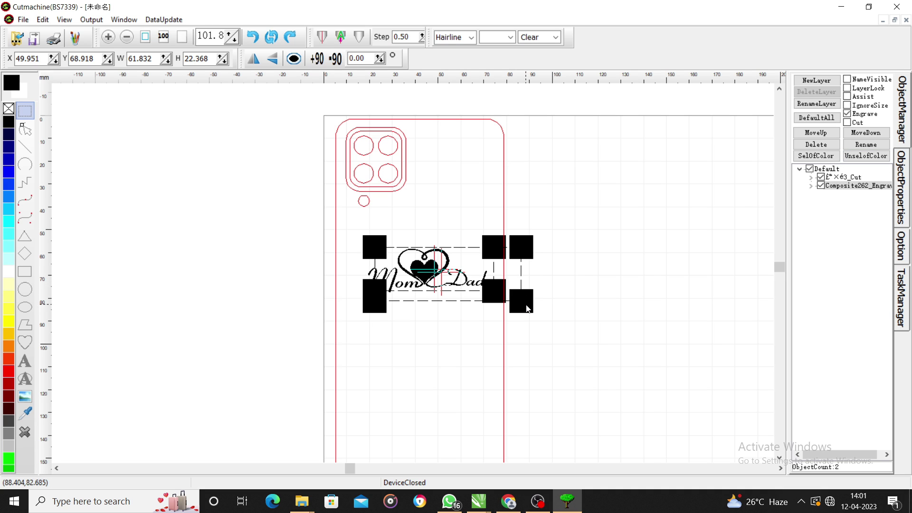
left_click(592, 298)
mouse_move(430, 279)
left_mouse_down()
mouse_move(409, 282)
mouse_move(430, 279)
left_mouse_up()
left_click(537, 289)
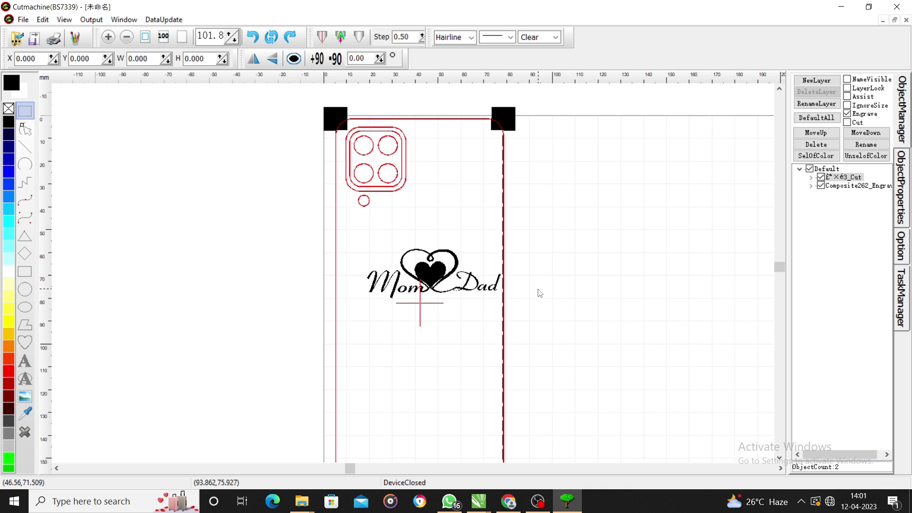
left_click_drag(374, 241, 377, 207)
left_click_drag(270, 224, 594, 325)
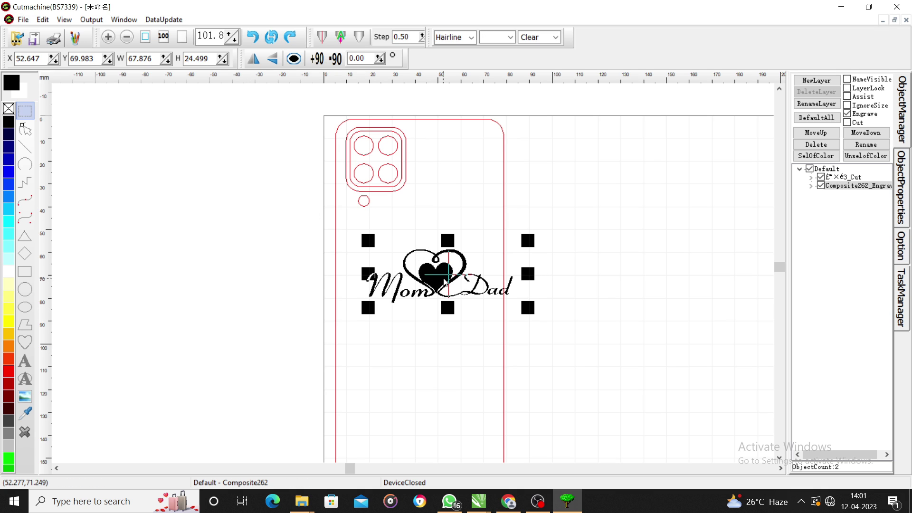
- Reposition the phone outline so that it surrounds the enlarged Mom Dad design
key("ctrl+z")
left_click(663, 262)
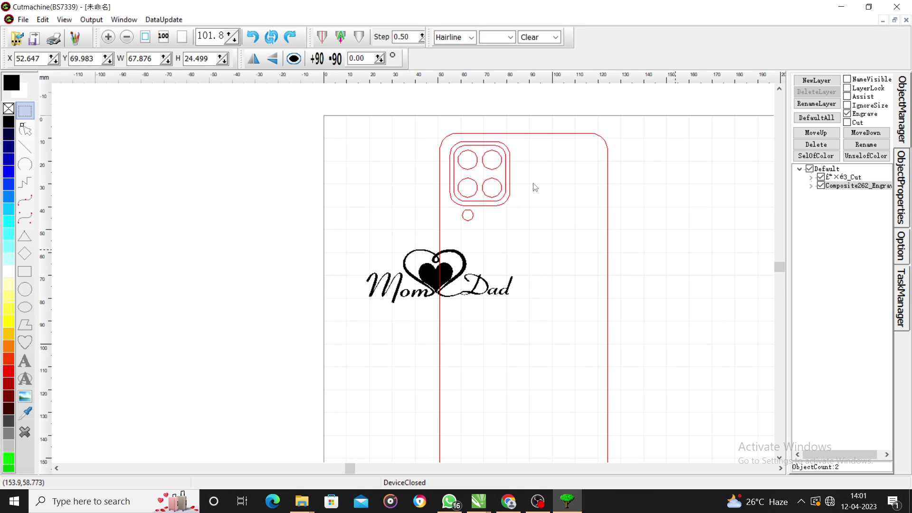
left_click(383, 243)
left_click(470, 221)
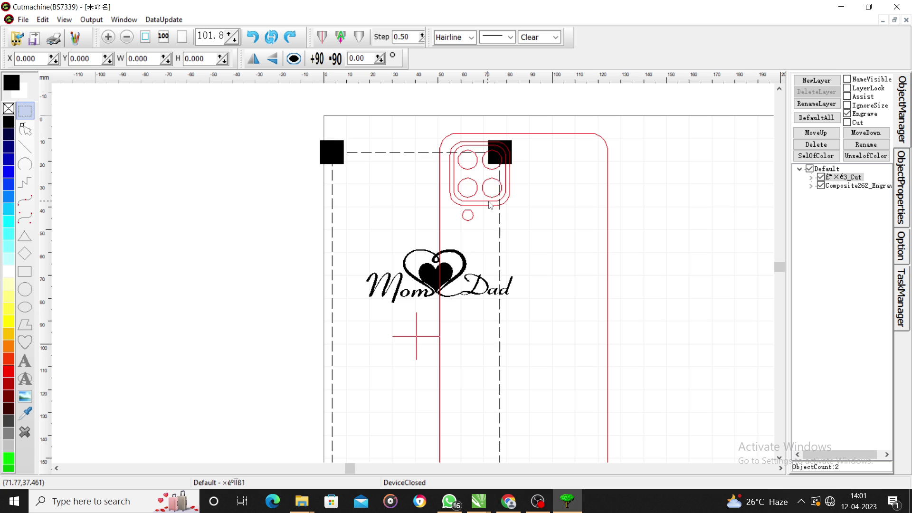
left_click_drag(443, 274, 362, 270)
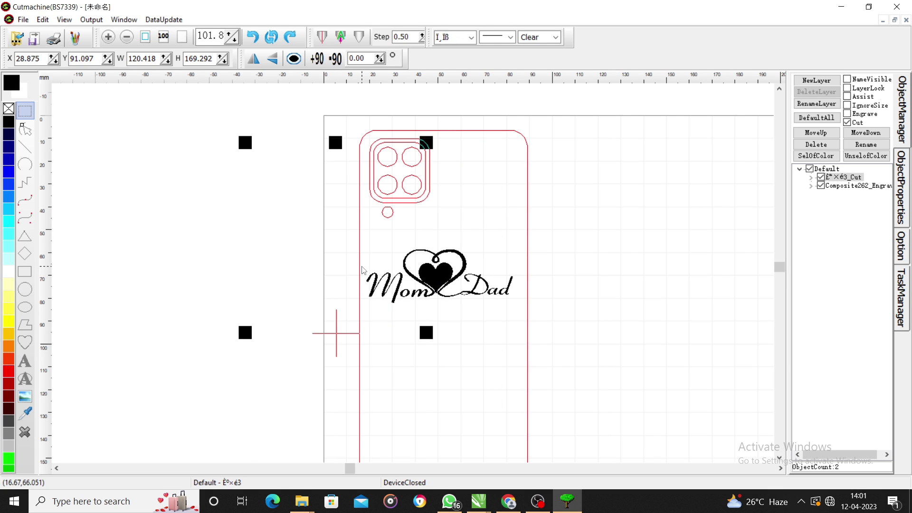
- Combine the Mom Dad design beside the phone outline into one object and fill it with black
left_click(653, 271)
left_click_drag(458, 276, 643, 304)
right_click(642, 305)
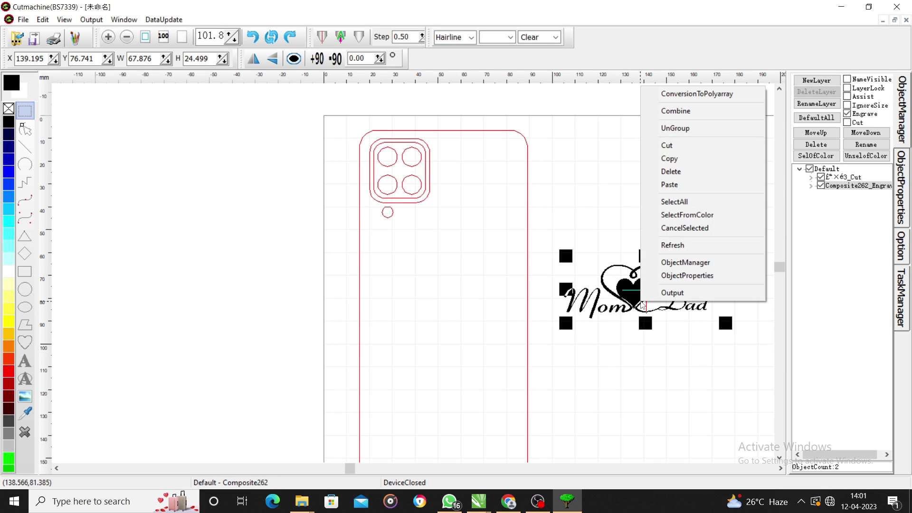
left_click(688, 115)
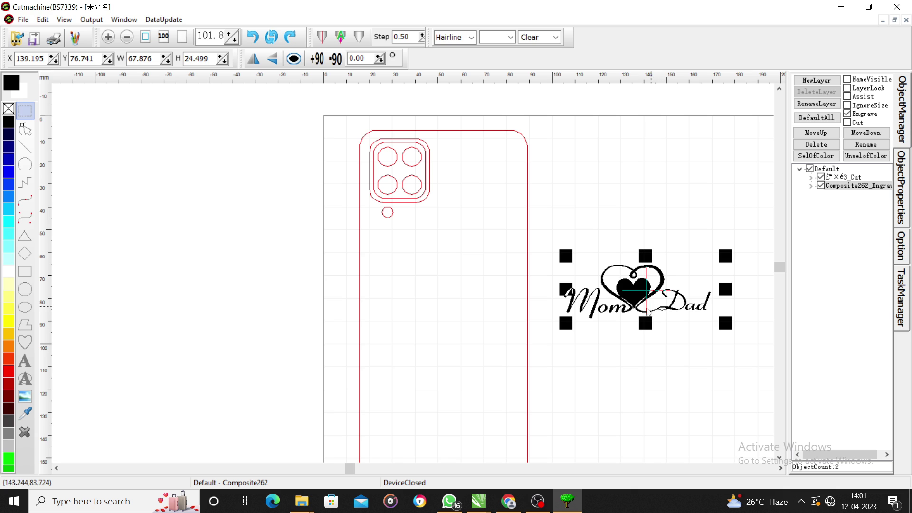
left_click(6, 125)
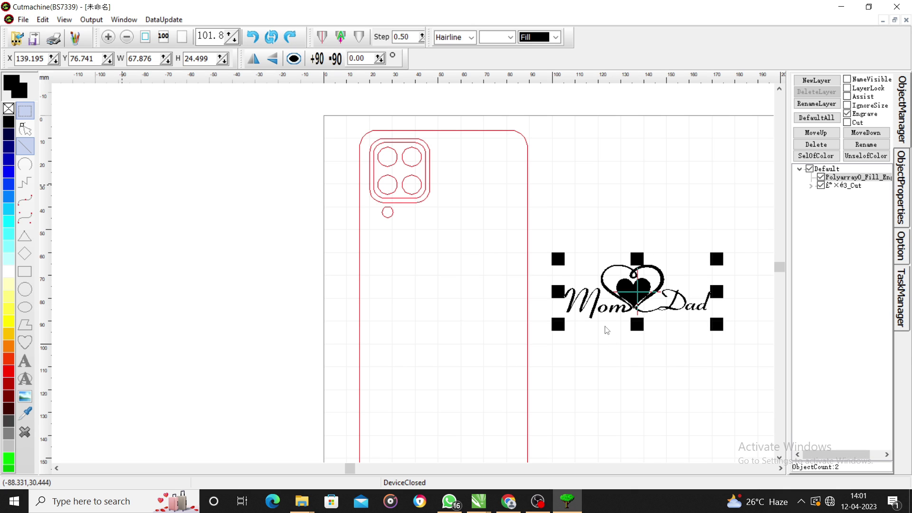
left_click(584, 308)
left_click_drag(633, 298, 643, 236)
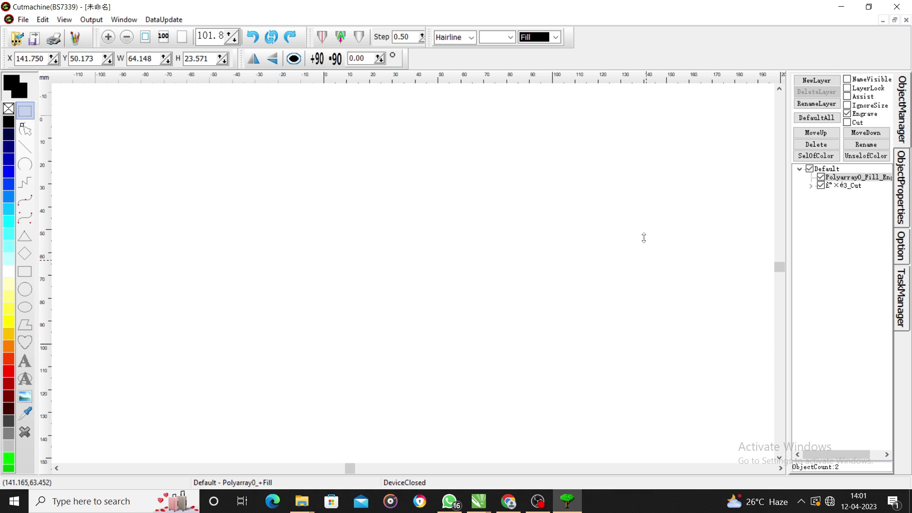
- Combine the phone outline and its camera cutouts into a single object
left_click(480, 153)
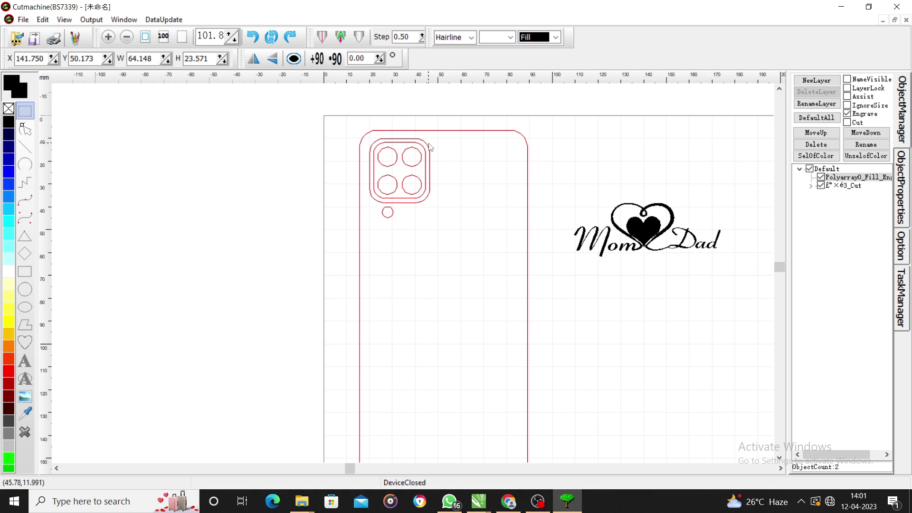
left_click(427, 147)
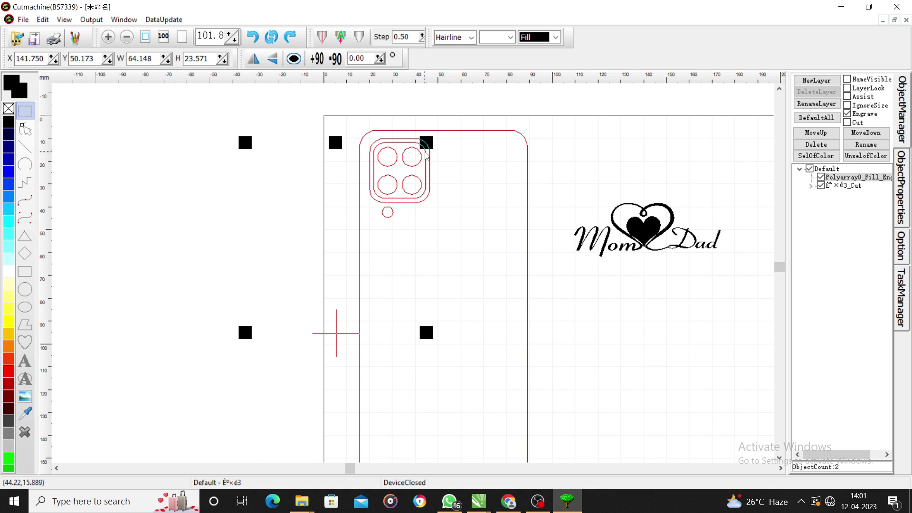
right_click(334, 291)
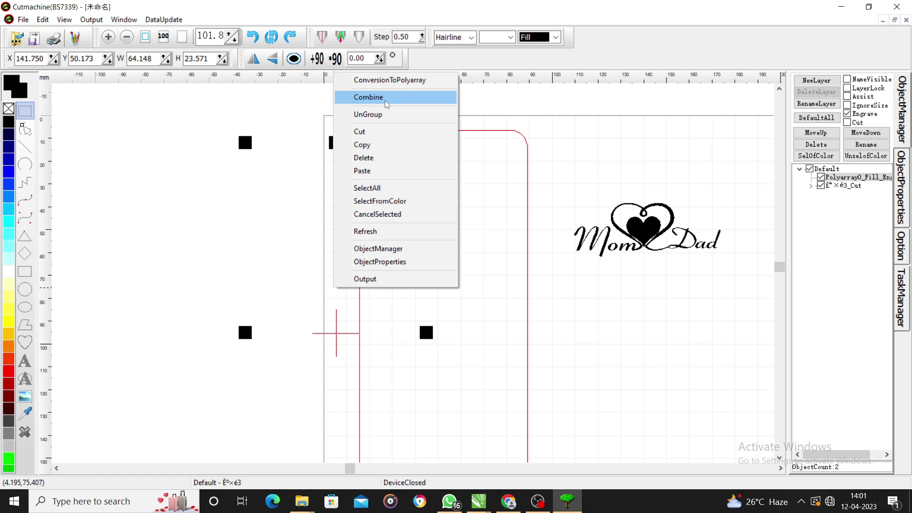
left_click(371, 96)
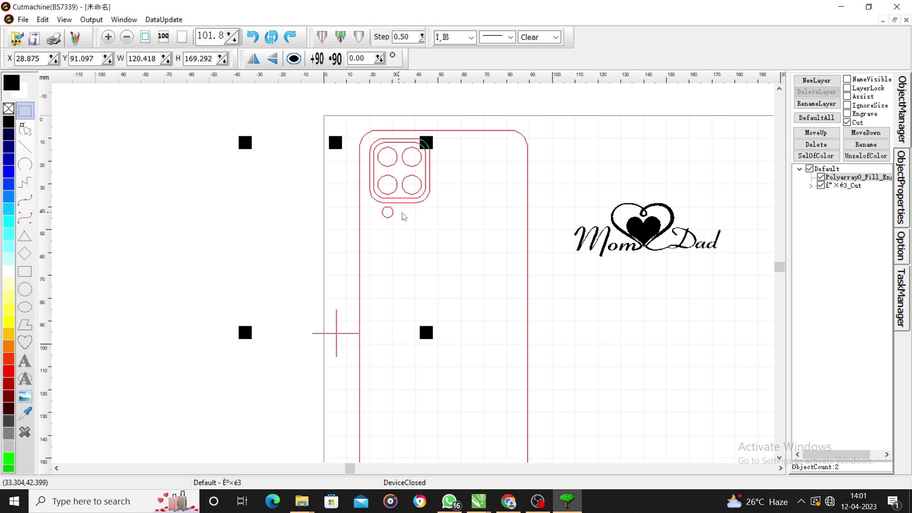
left_click_drag(406, 195, 391, 196)
left_click(393, 199)
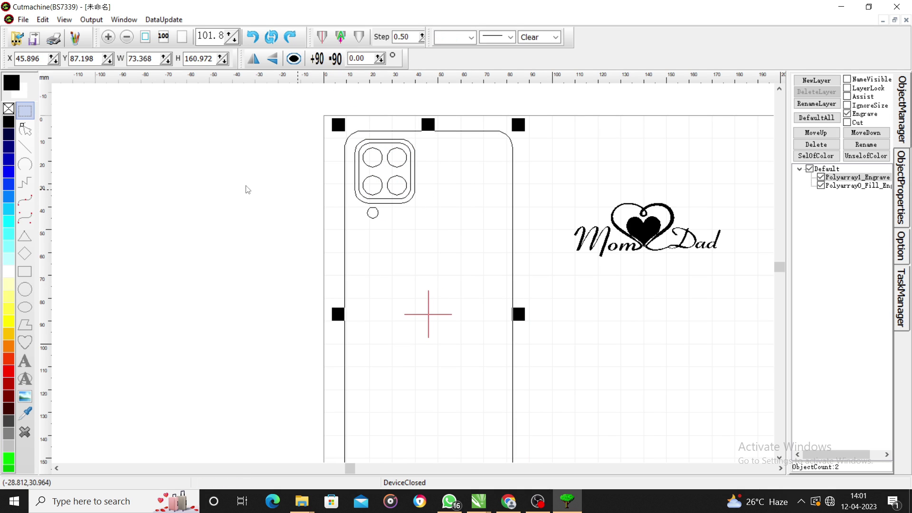
- Set the combined phone outline's position to X 42 mm and Y 82 mm
double_click(38, 62)
type("42")
double_click(97, 60)
type("82")
key("Return")
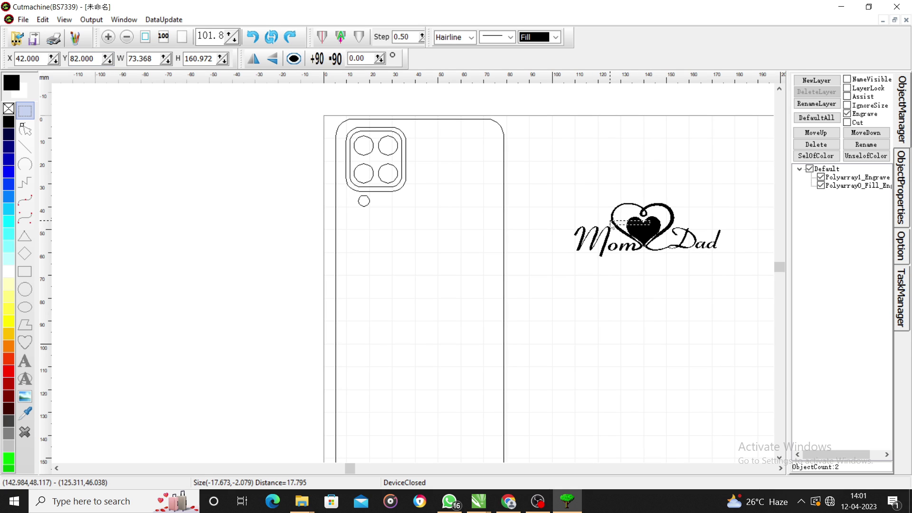
- Move the filled Mom Dad design onto the phone outline and set its X position to 42 mm
left_click_drag(547, 173, 737, 278)
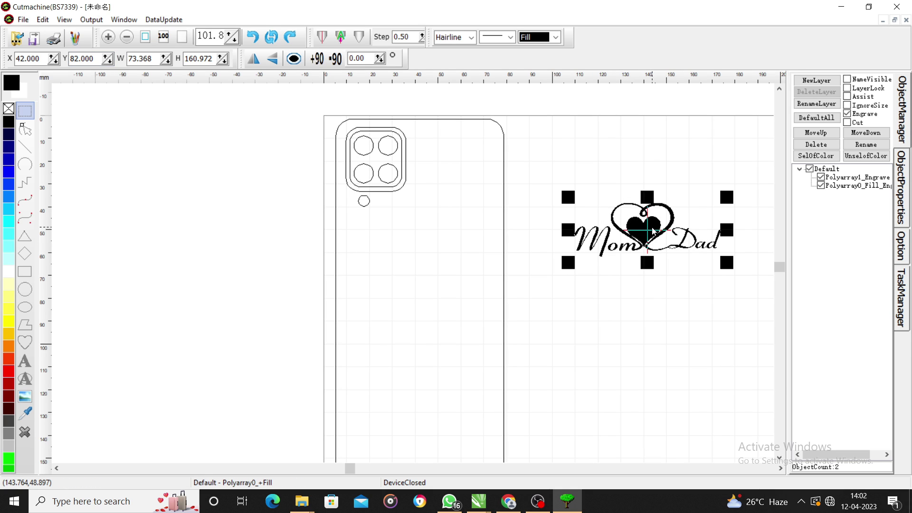
left_click_drag(642, 243, 421, 282)
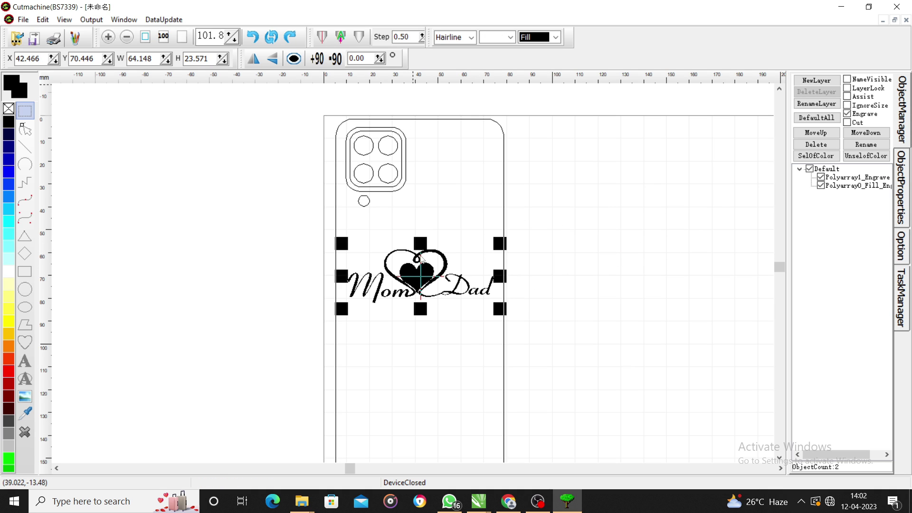
double_click(18, 58)
type("7")
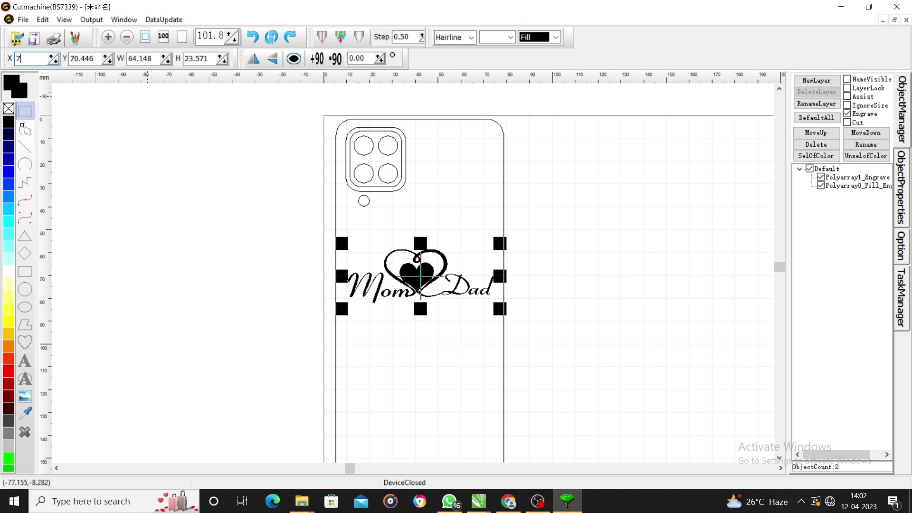
type("2")
key("Return")
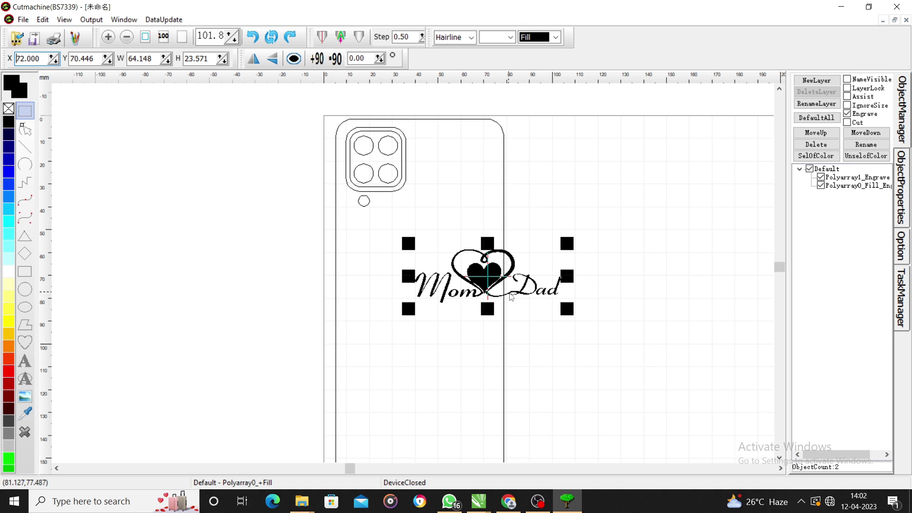
left_click_drag(42, 59, 2, 59)
type("42")
key("Return")
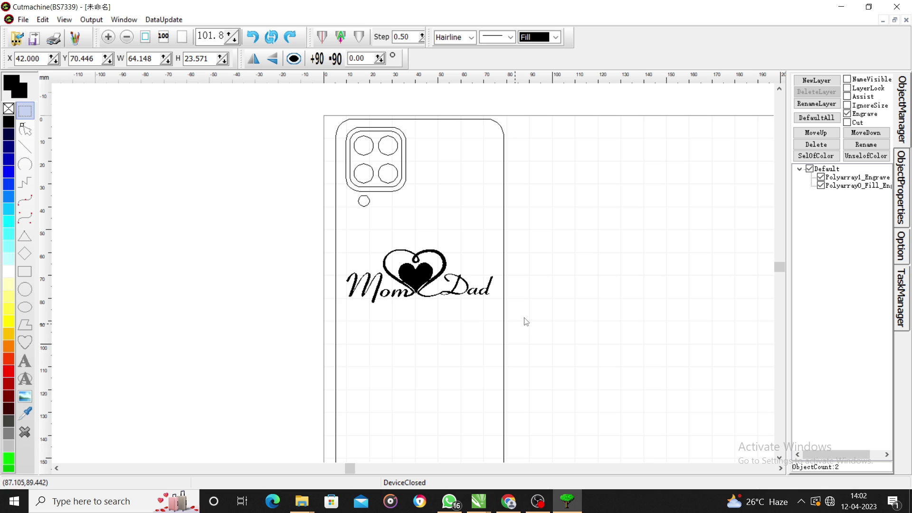
- Set the Mom Dad design's Y position to 82 mm to match the centre of the phone outline
scroll(522, 323, "down", 5)
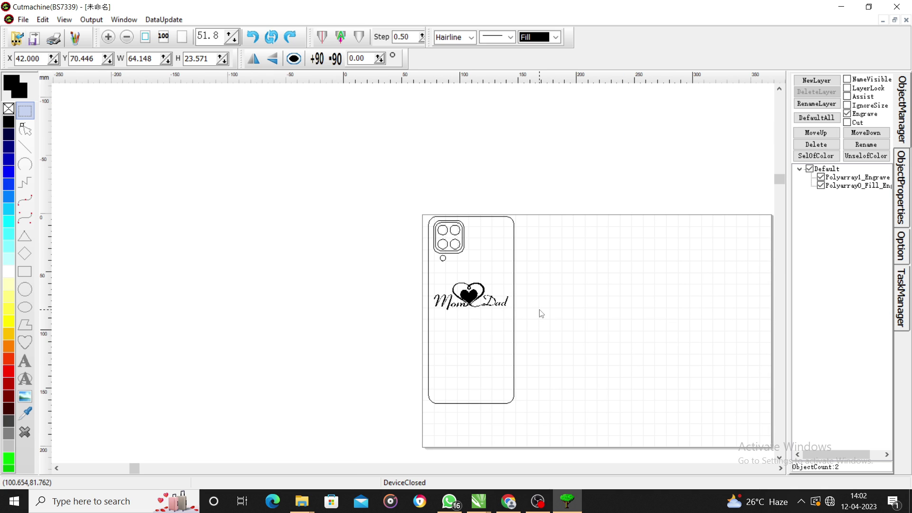
left_click_drag(375, 274, 551, 337)
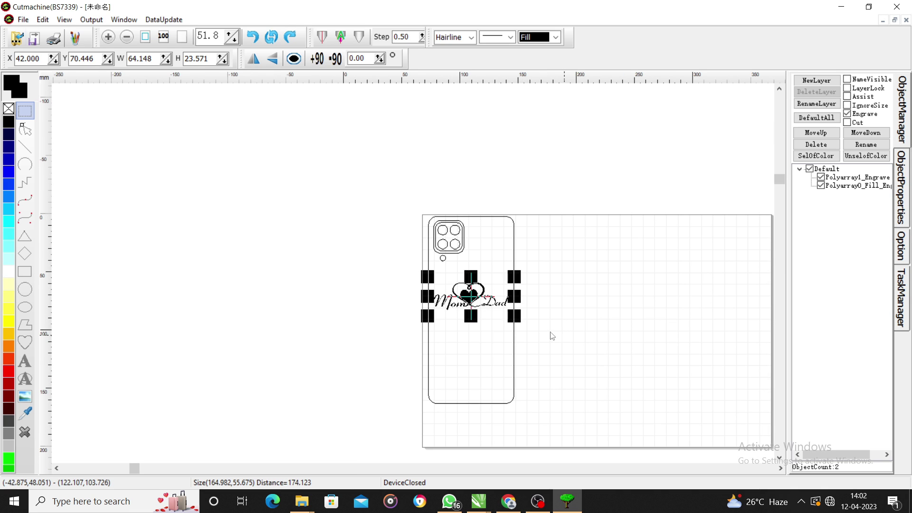
left_click(462, 298)
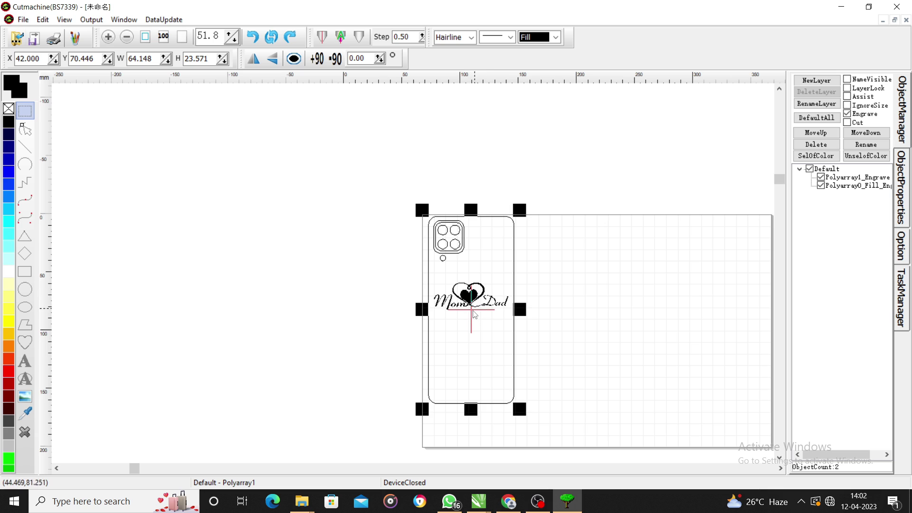
left_click_drag(346, 249, 577, 340)
left_click_drag(97, 59, 42, 62)
type("82")
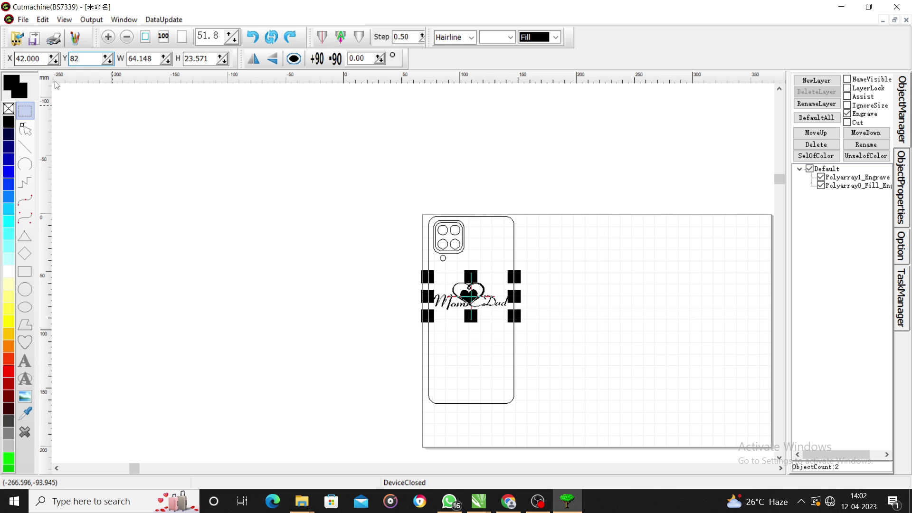
key("Return")
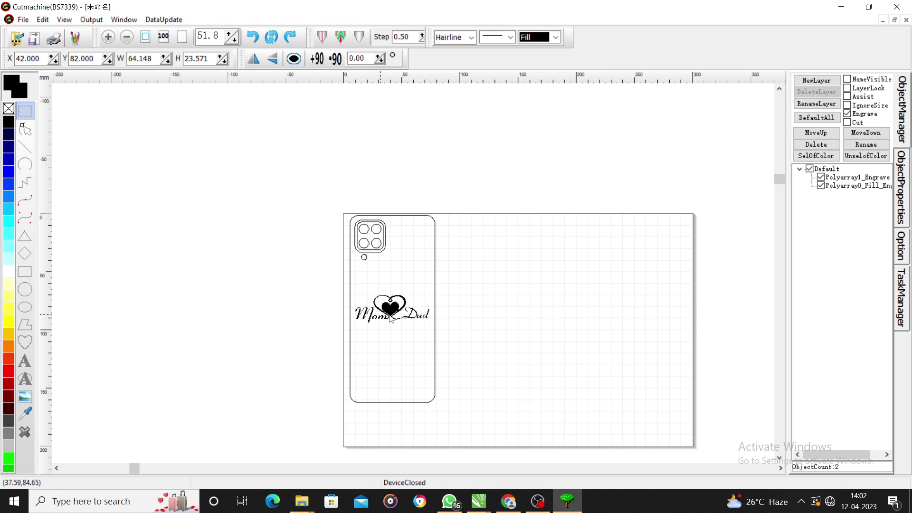
- Move the Mom Dad design down the phone outline by setting its Y position to 100 mm
scroll(390, 326, "up", 4)
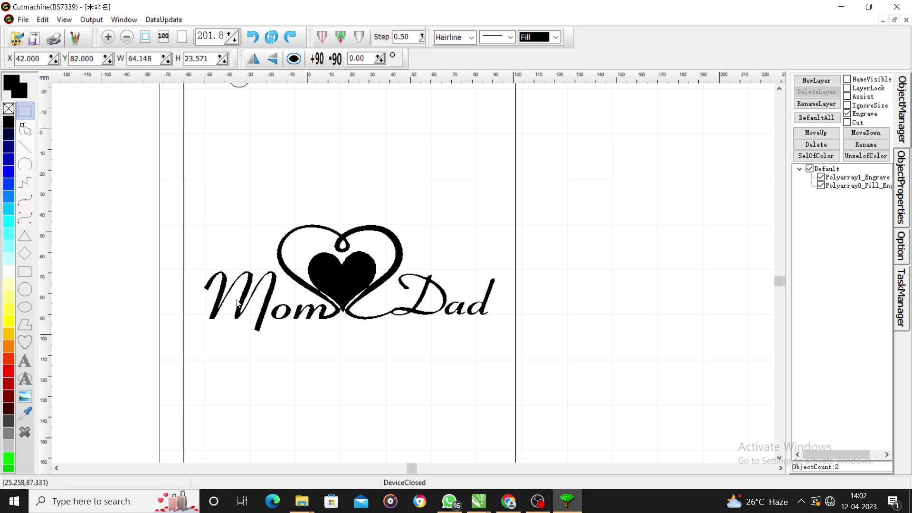
scroll(480, 329, "down", 4)
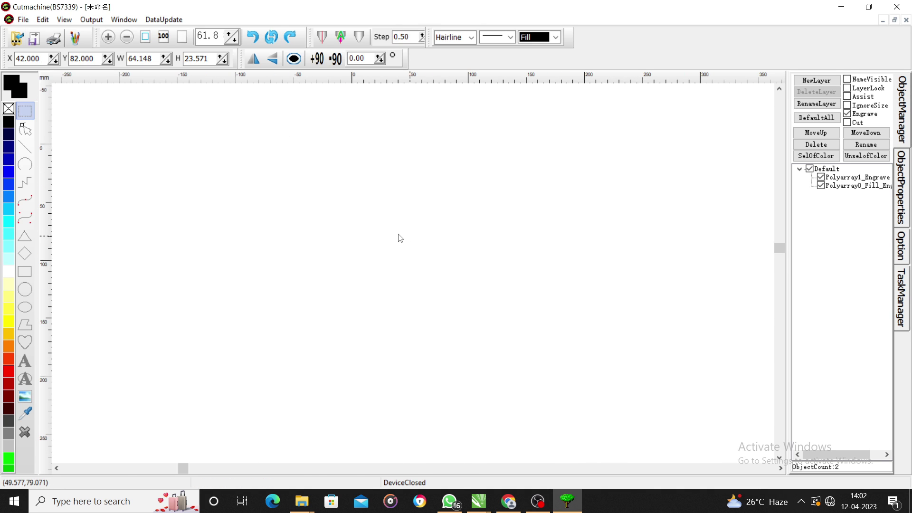
scroll(455, 236, "up", 1)
scroll(204, 152, "up", 1)
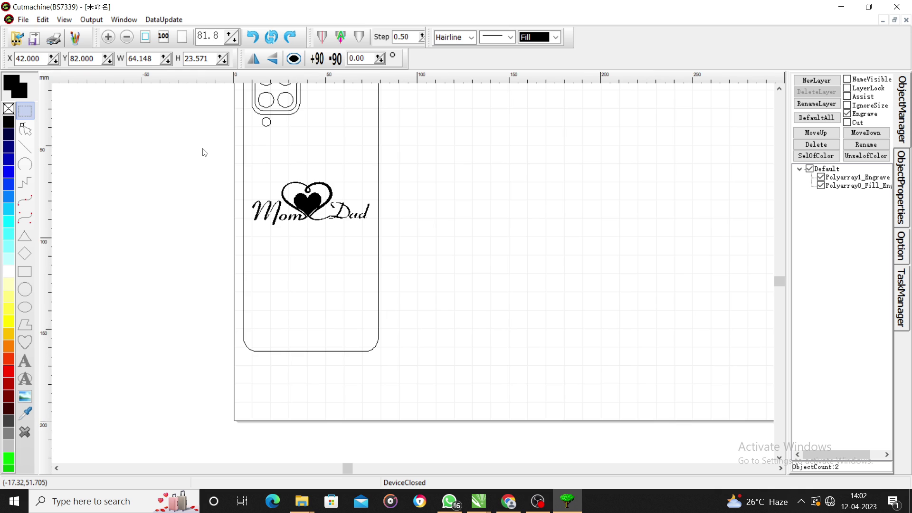
left_click_drag(196, 156, 424, 245)
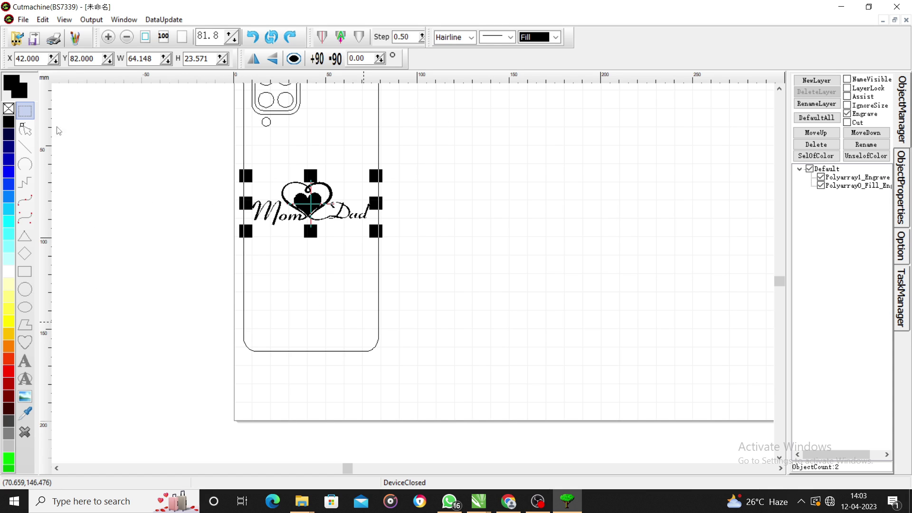
left_click_drag(96, 60, 53, 61)
type("100")
key("Return")
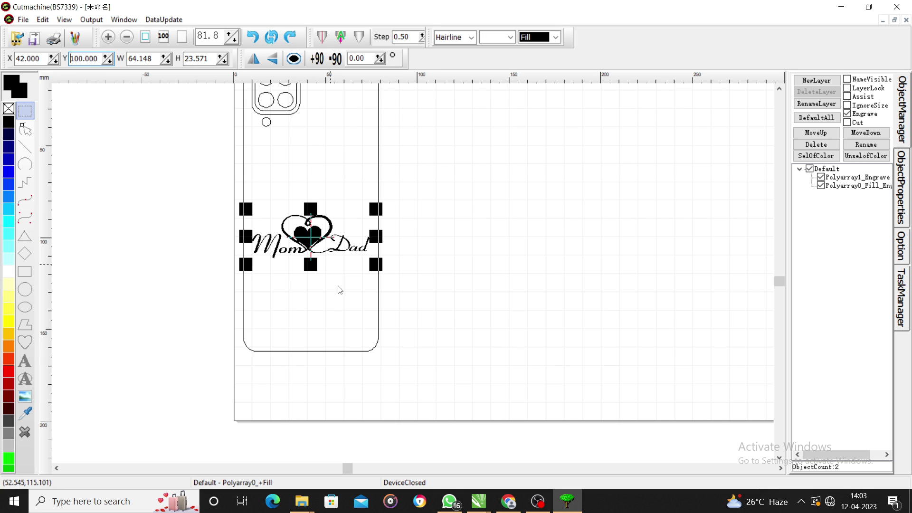
- Lower the Mom Dad design further by setting its Y position to 120 mm
left_click_drag(98, 57, 66, 58)
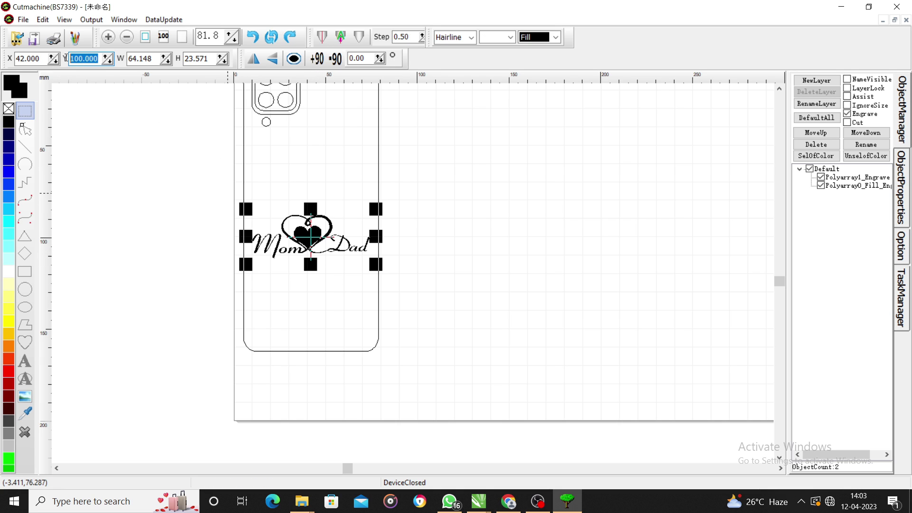
type("120")
key("Return")
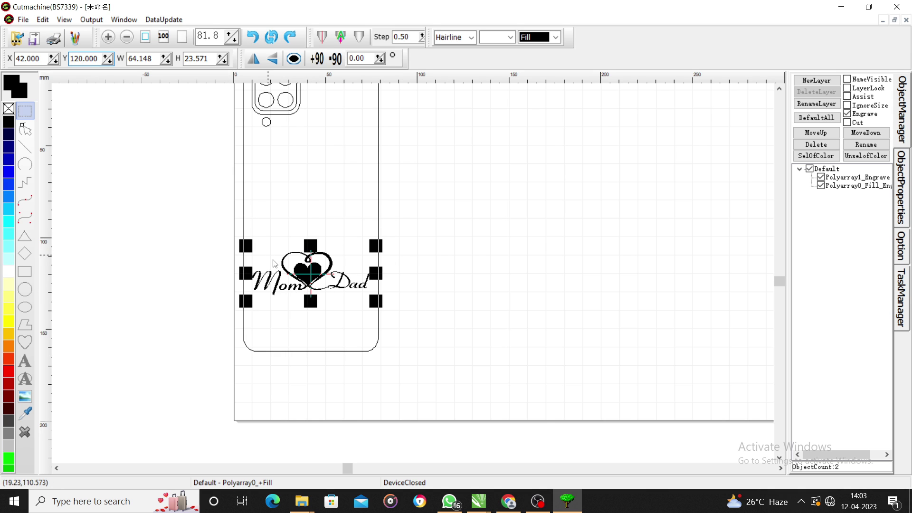
- Shift the Mom Dad design freehand towards the phone's lower end, then set its position to X 42 mm and Y 120 mm
left_click_drag(312, 274, 311, 290)
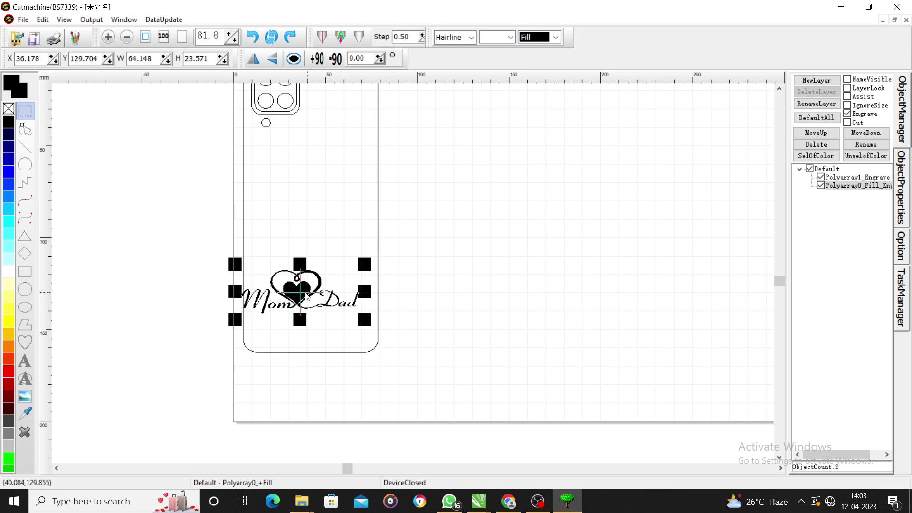
left_click_drag(310, 305, 315, 311)
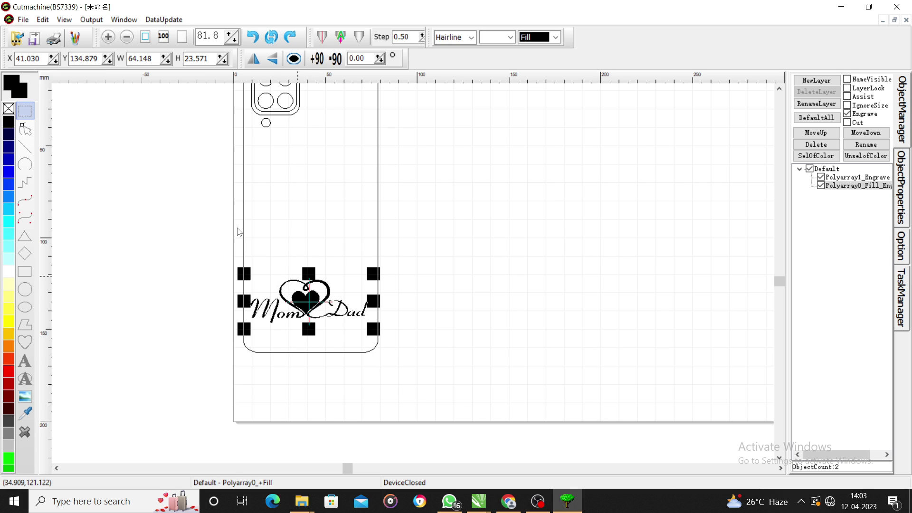
double_click(29, 58)
type("7")
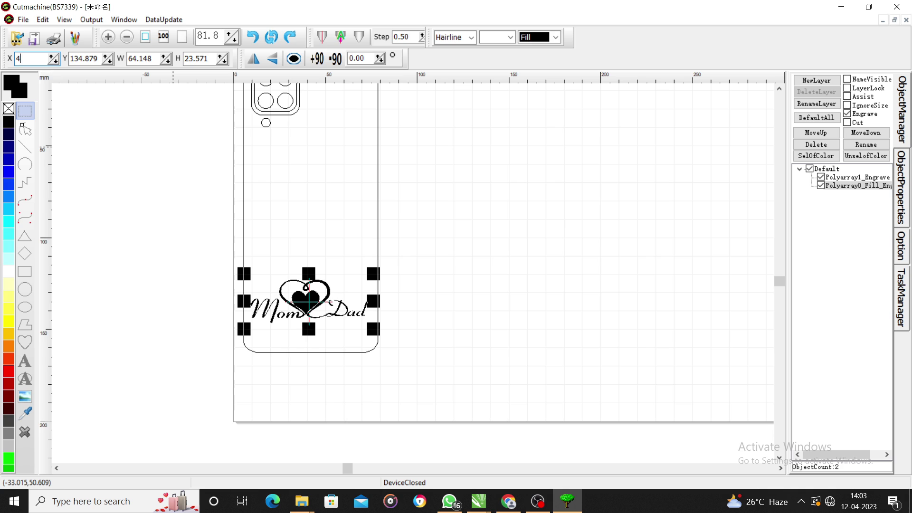
type("2")
key("Tab")
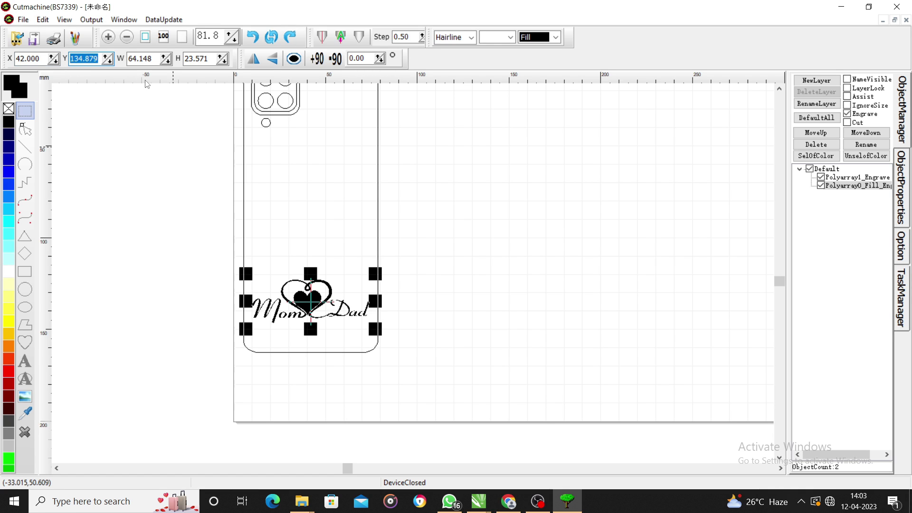
type("120.000")
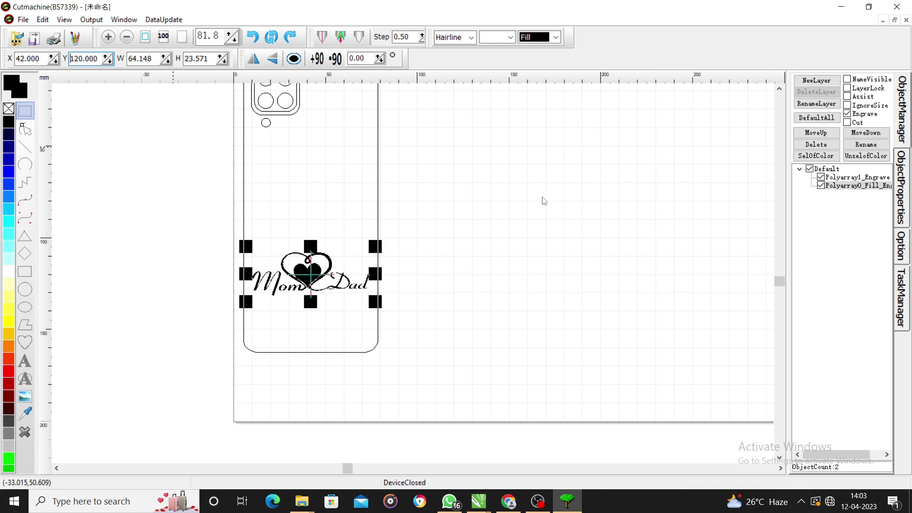
key("Return")
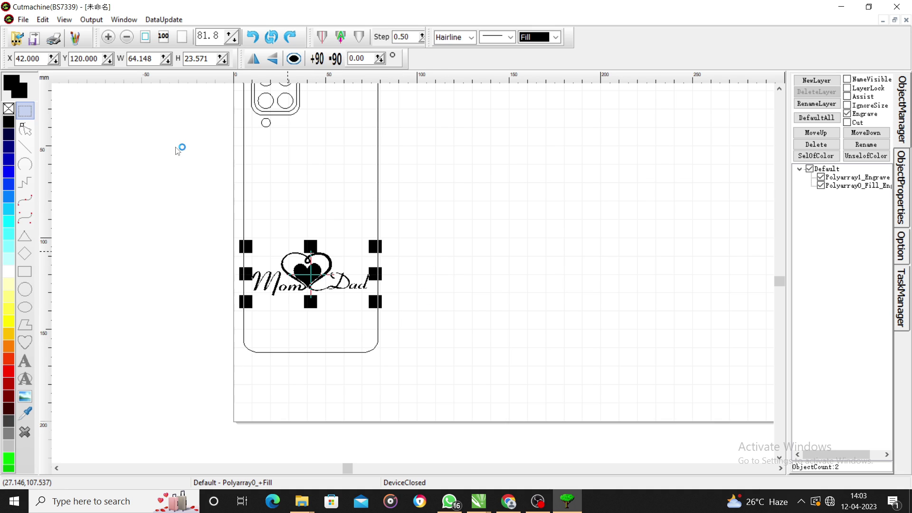
- Set the Mom Dad design's Y position back to 82 mm and deselect it
double_click(87, 58)
type("8")
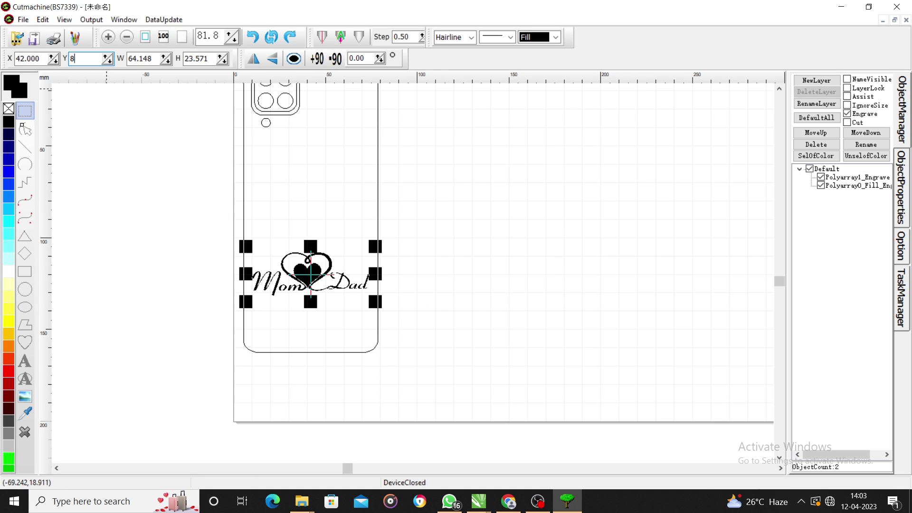
type("2")
key("Return")
left_click(568, 250)
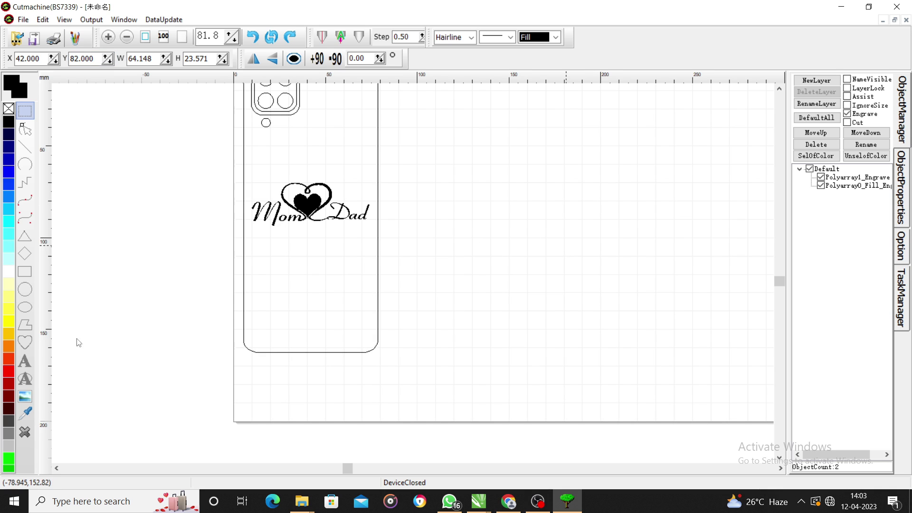
- Import the corner ornament image from the Desktop folder and place it beside the phone outline
left_click(35, 43)
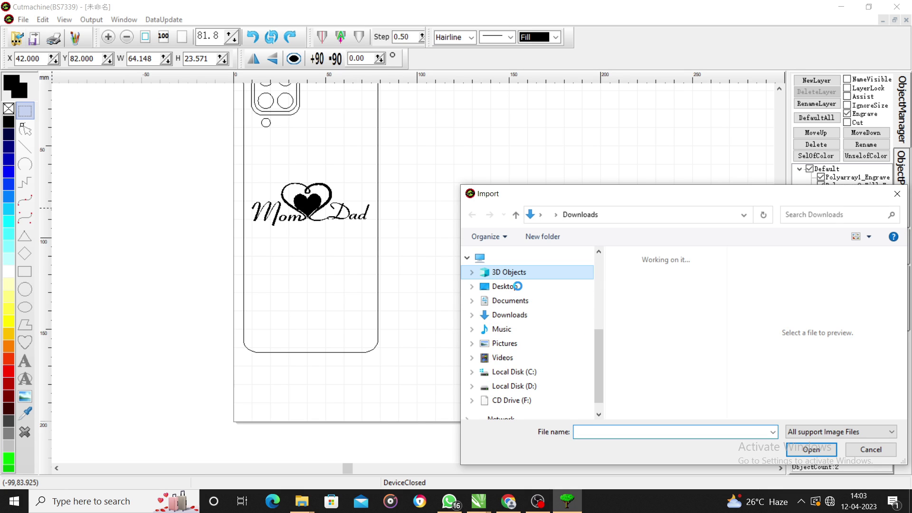
left_click(504, 286)
left_click(634, 283)
left_click(819, 453)
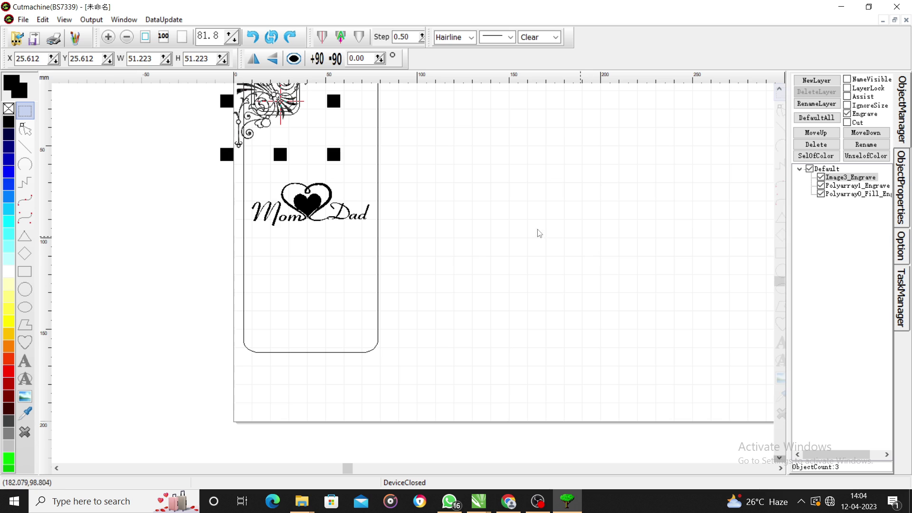
left_click_drag(283, 110, 363, 130)
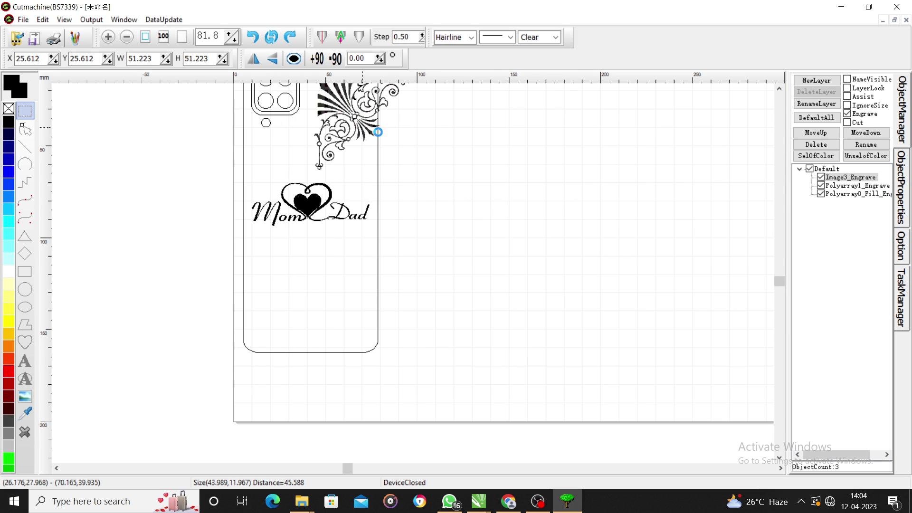
left_click(517, 223)
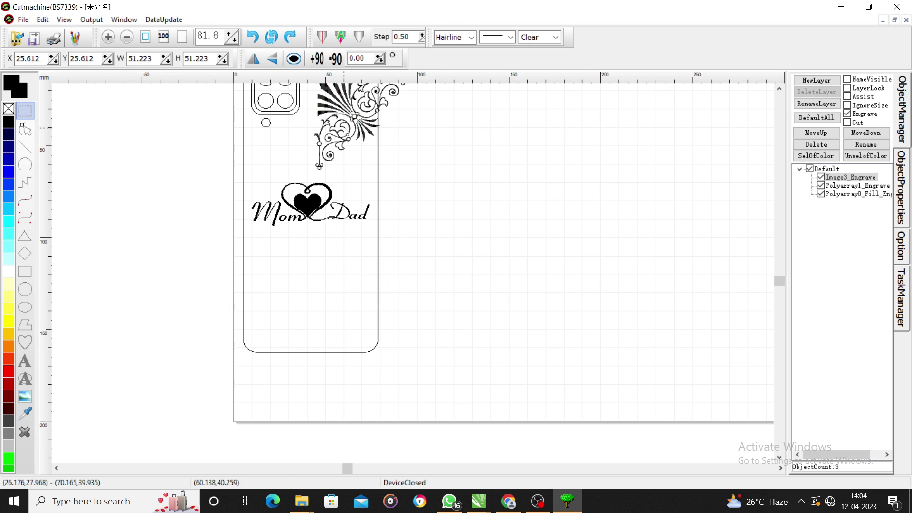
left_click_drag(354, 114, 468, 159)
left_click(869, 187)
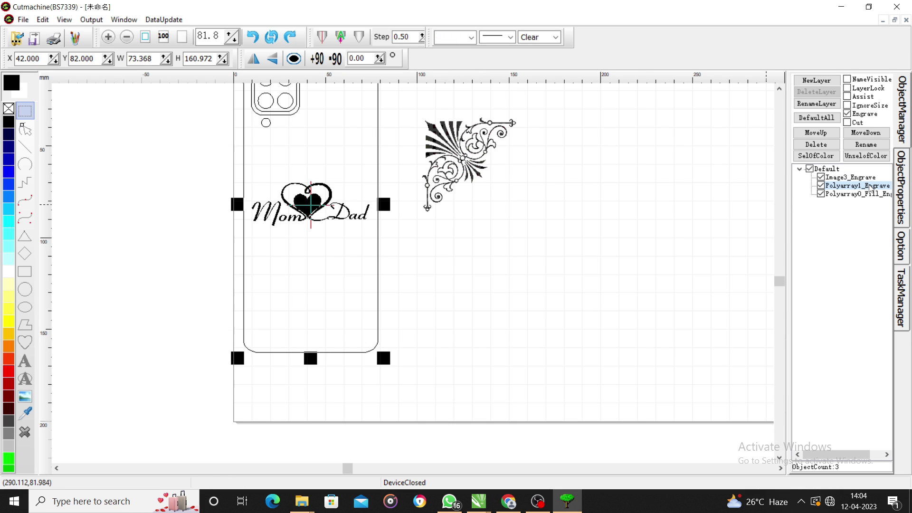
right_click(870, 187)
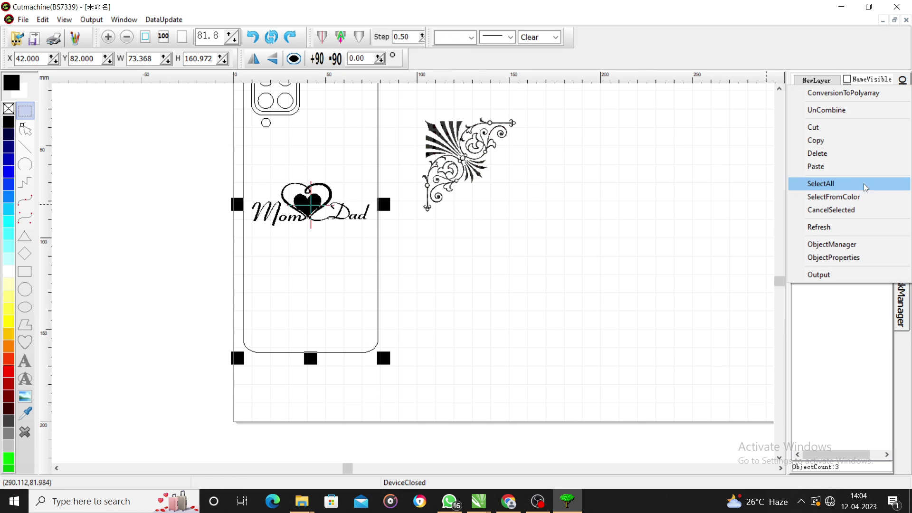
left_click(845, 124)
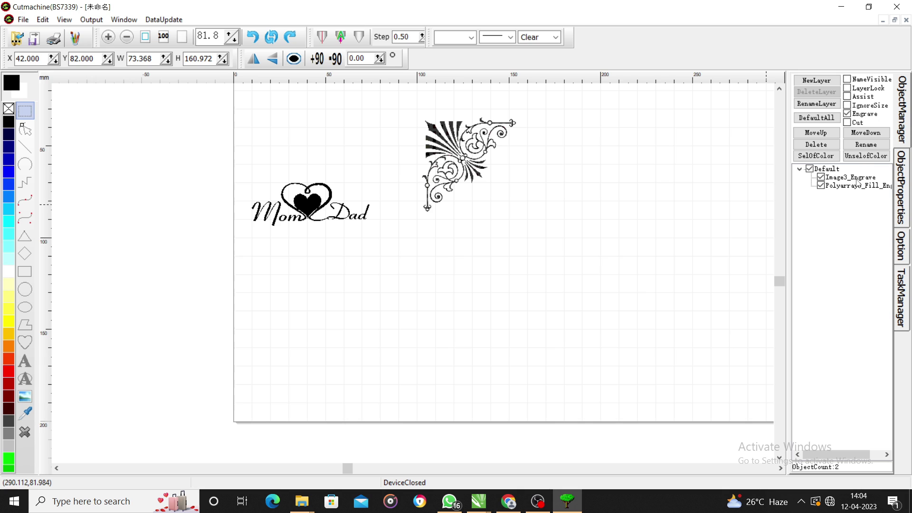
left_click(252, 37)
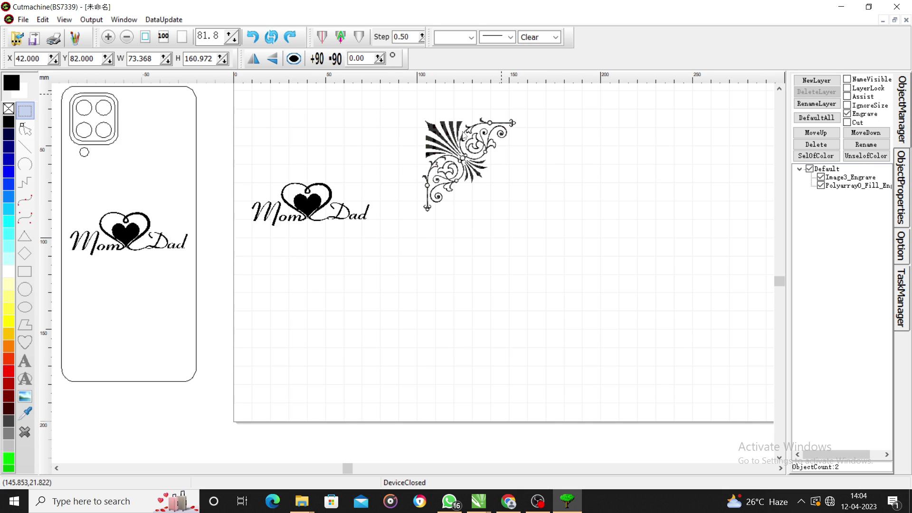
- Change the combined phone outline's output mode from Engrave to Cut
left_click(641, 213)
left_click(831, 186)
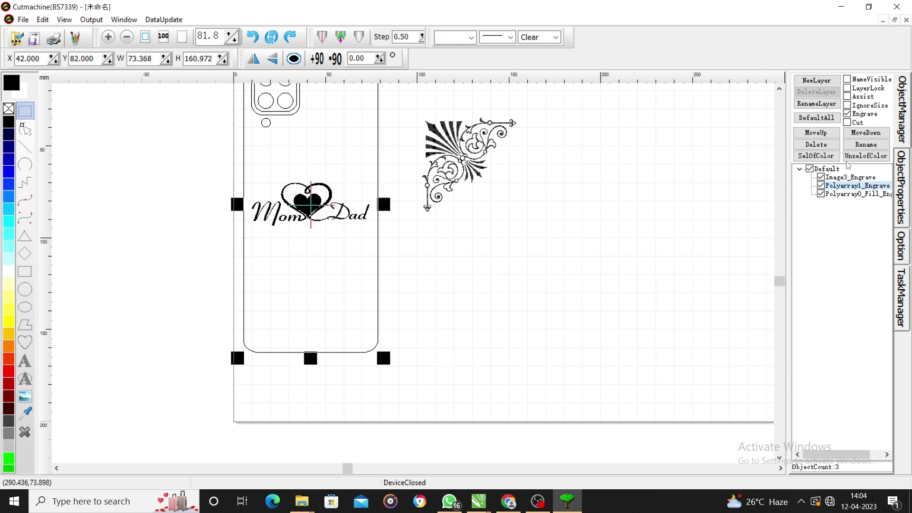
left_click(847, 123)
left_click(847, 114)
- Flip the corner ornament vertically and fit it, about 37 mm square, into the lower-left corner of the phone outline
left_click(471, 160)
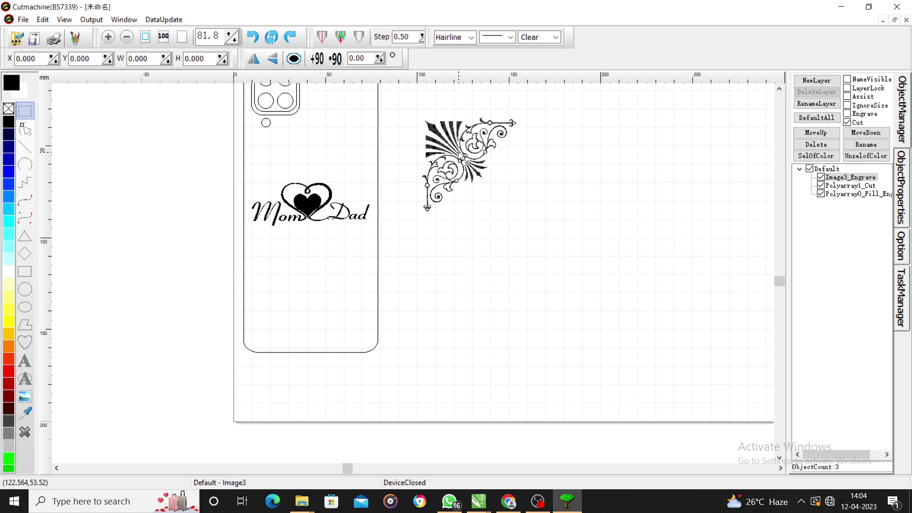
scroll(461, 157, "down", 2)
left_click(575, 188)
left_click_drag(574, 187, 432, 314)
left_click(272, 58)
left_click_drag(469, 264, 452, 281)
left_click_drag(422, 316, 424, 318)
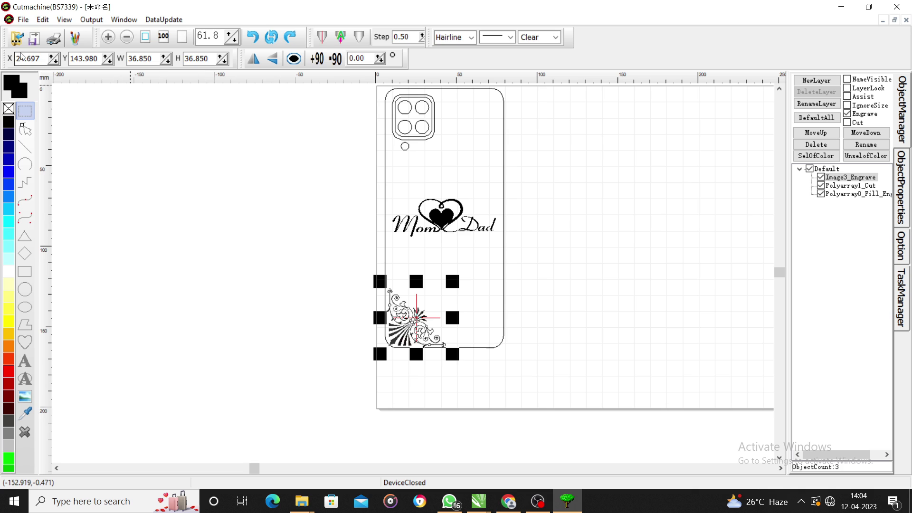
- Set the corner ornament's X position to 20 mm, and change it to 25 mm
left_click_drag(43, 58, 1, 62)
type("20")
key("Return")
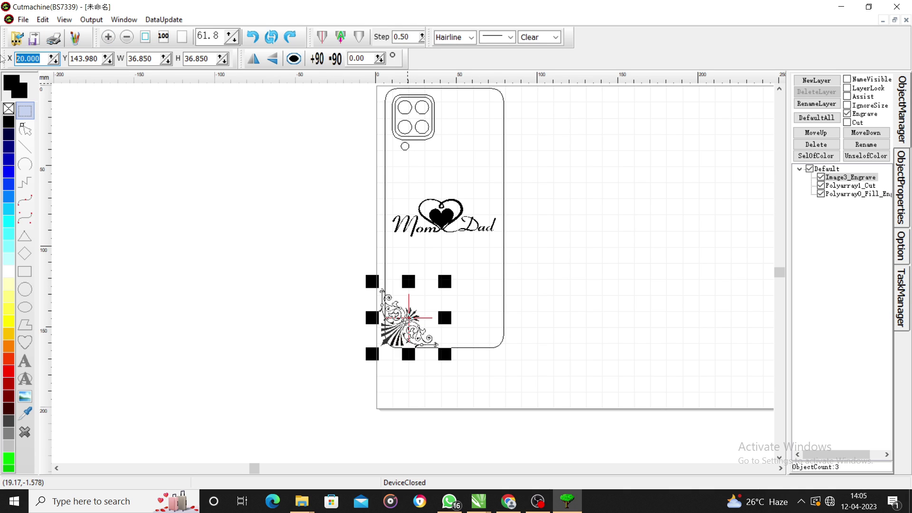
left_click(261, 265)
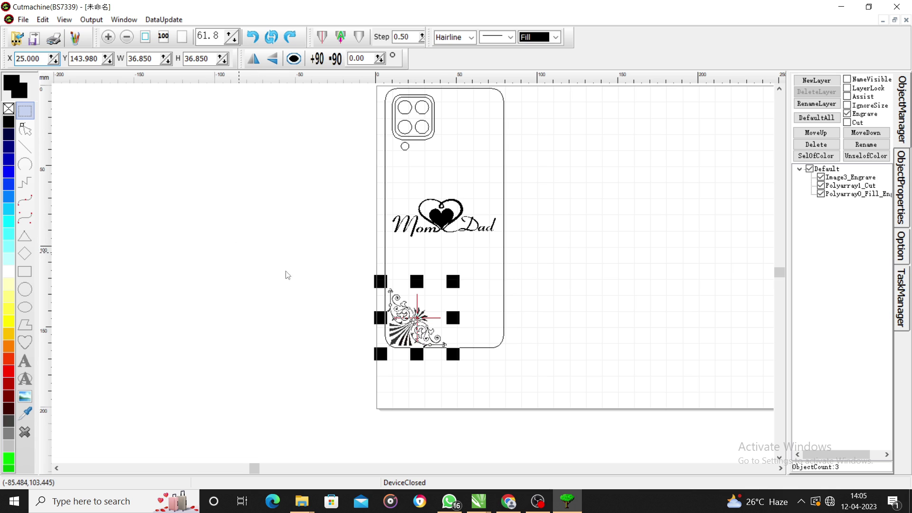
middle_click_drag(424, 338, 371, 302)
left_click_drag(292, 237, 408, 323)
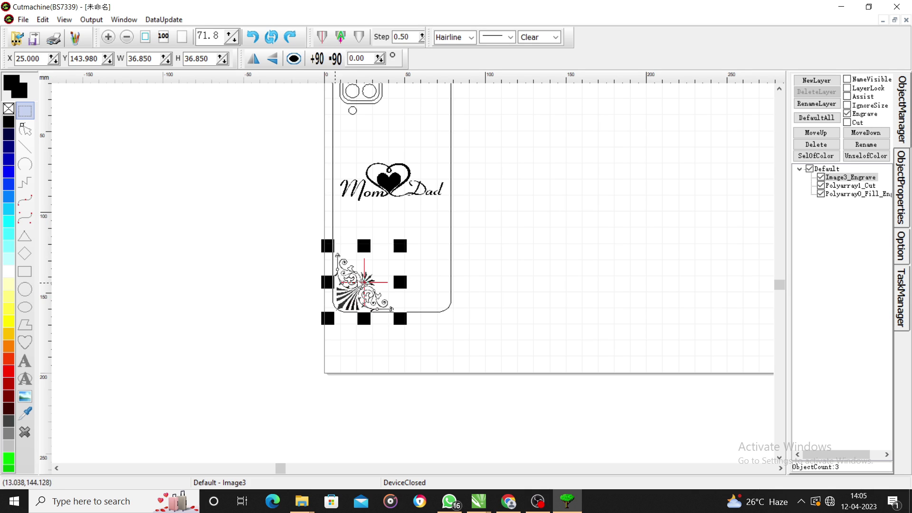
- Set the corner ornament's Y position to 140 mm and deselect it
double_click(97, 61)
type("14")
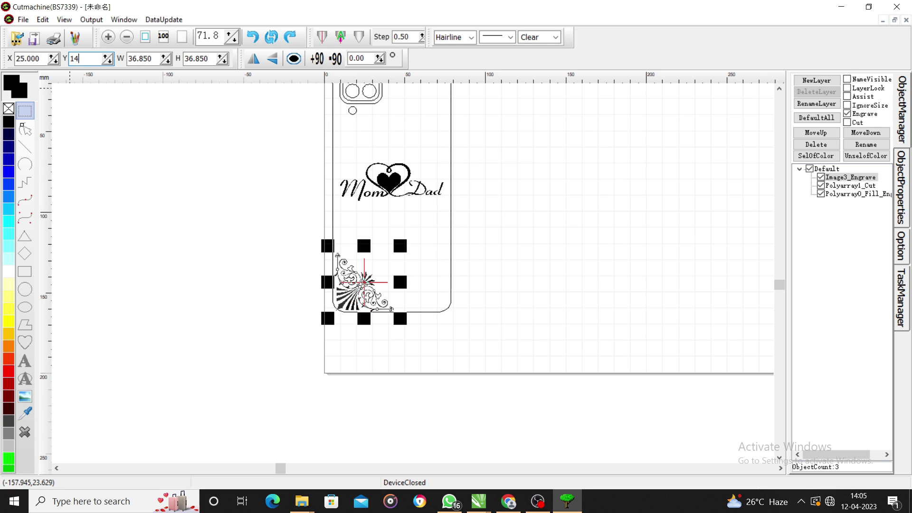
type("0")
key("Return")
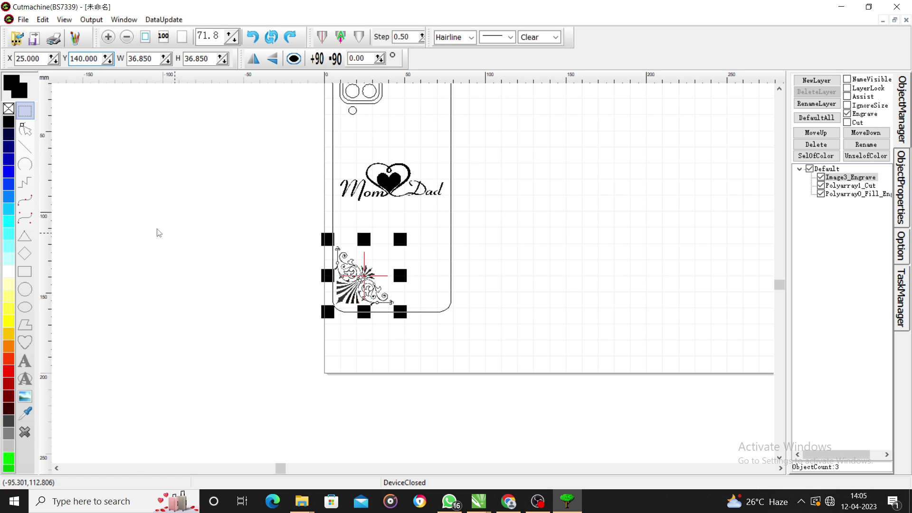
left_click(526, 313)
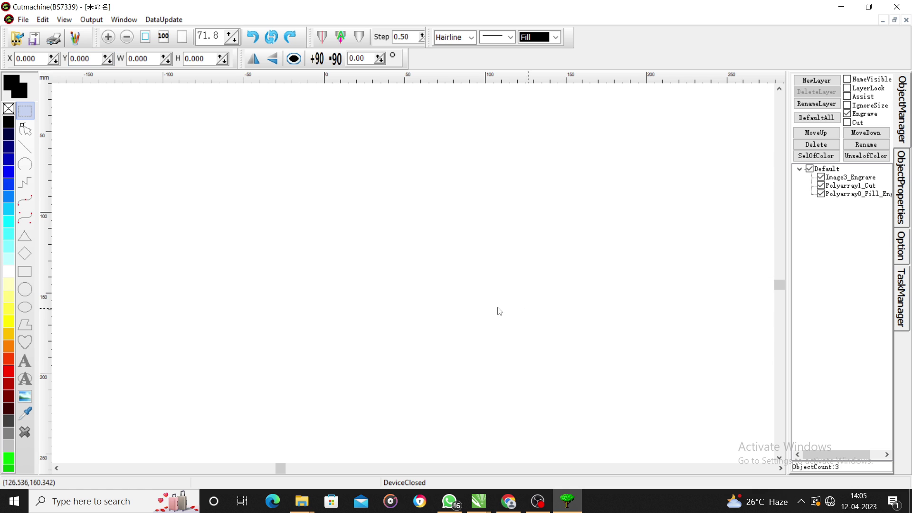
scroll(504, 311, "up", 1)
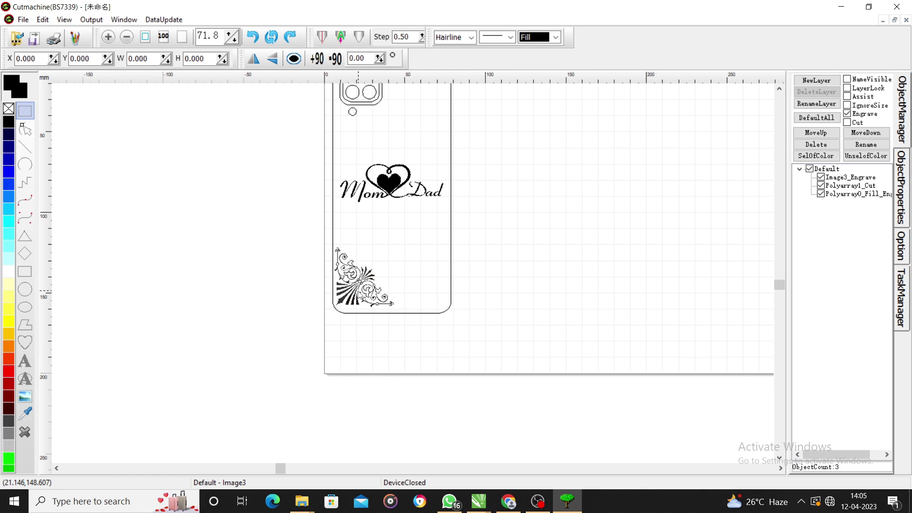
- Reselect the corner ornament, set its Y position to 145 mm and deselect it
left_click(360, 296)
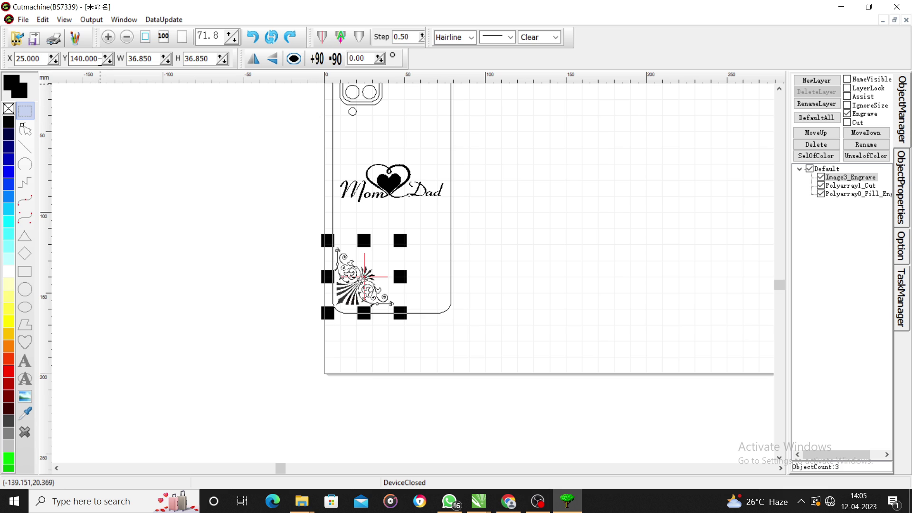
left_click_drag(100, 59, 62, 62)
type("145")
key("Return")
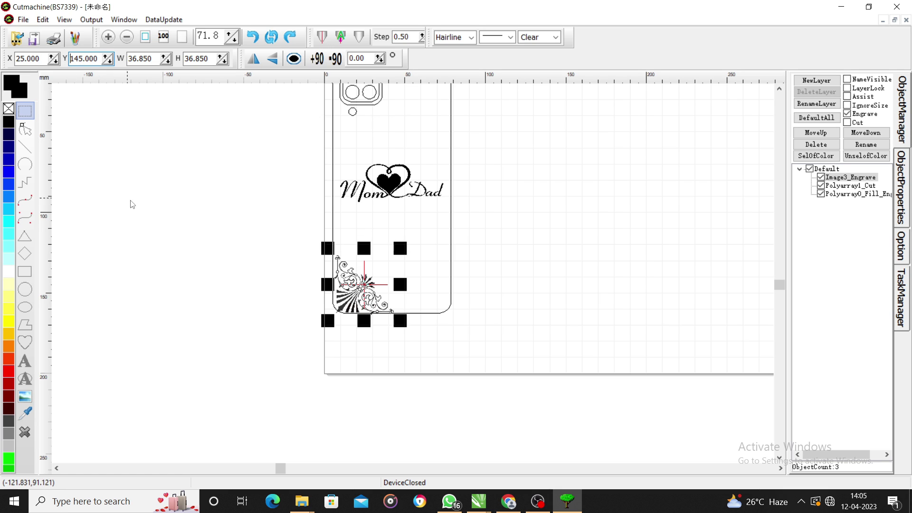
left_click(126, 206)
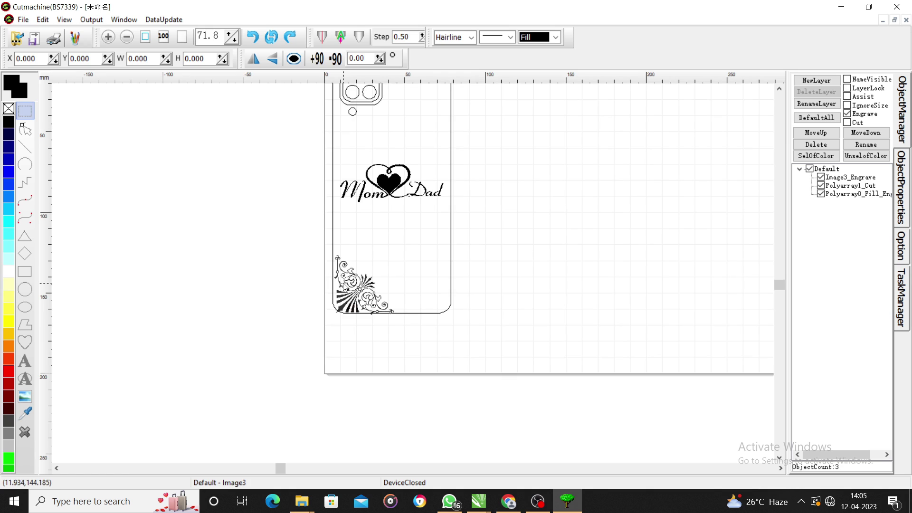
- Nudge the corner ornament freehand into the phone outline's lower-left corner, to about X 25.2 mm, Y 143.2 mm
left_click(357, 294)
left_click_drag(364, 292, 364, 282)
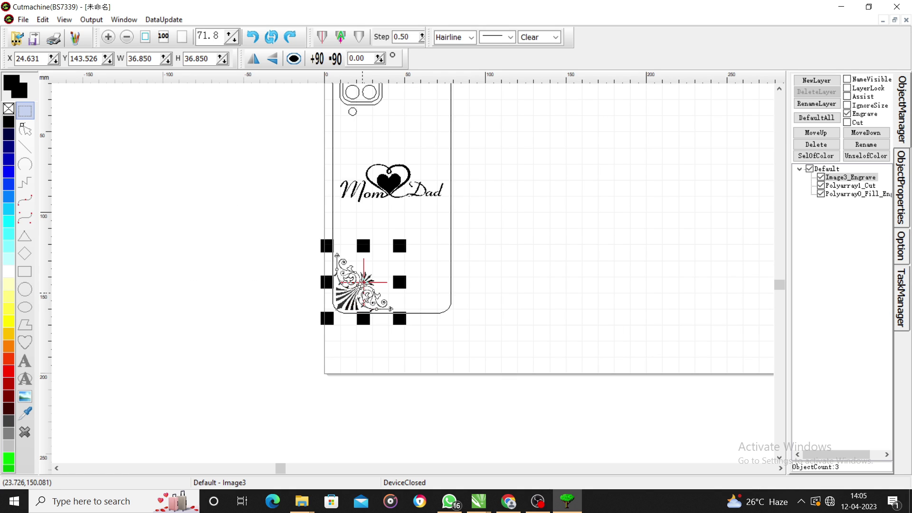
scroll(363, 290, "up", 3)
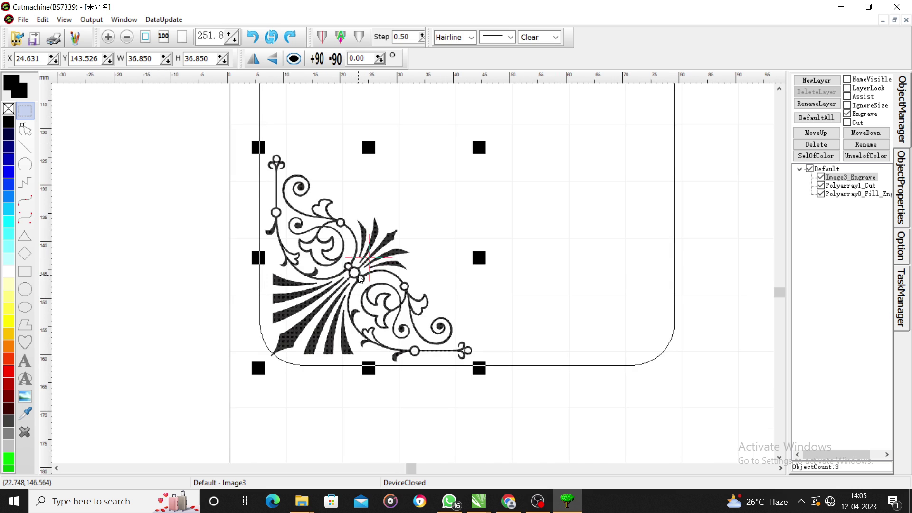
left_click_drag(358, 277, 363, 278)
scroll(366, 289, "down", 3)
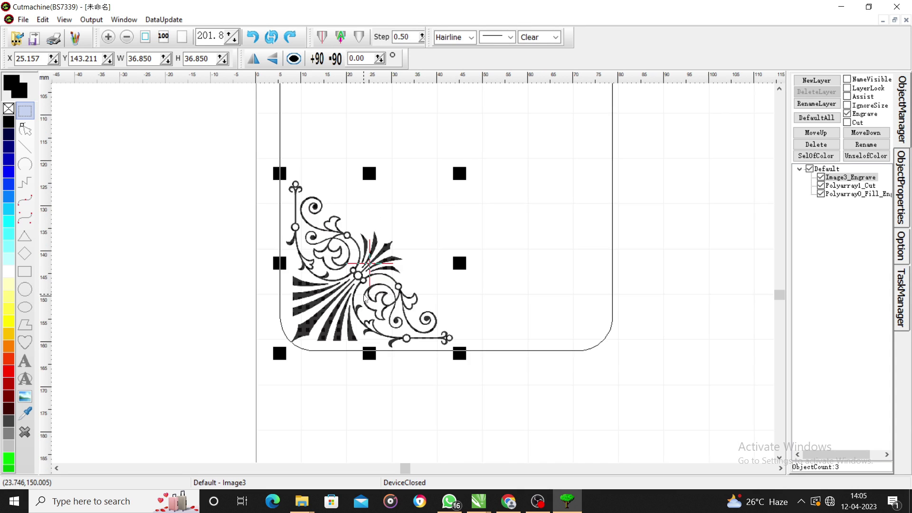
scroll(367, 298, "down", 1)
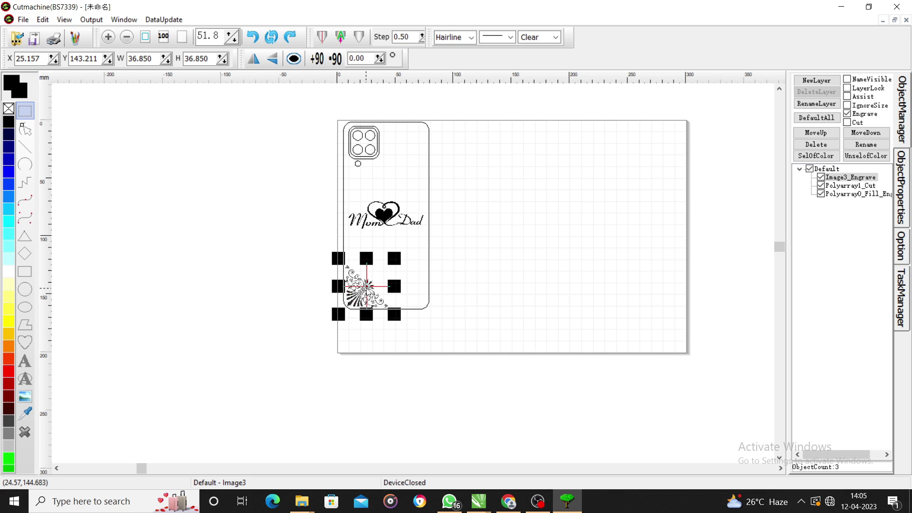
- Duplicate the corner ornament beside the phone outline and flip the copy both horizontally and vertically
key("ctrl+c")
key("ctrl+v")
left_click_drag(367, 290, 452, 175)
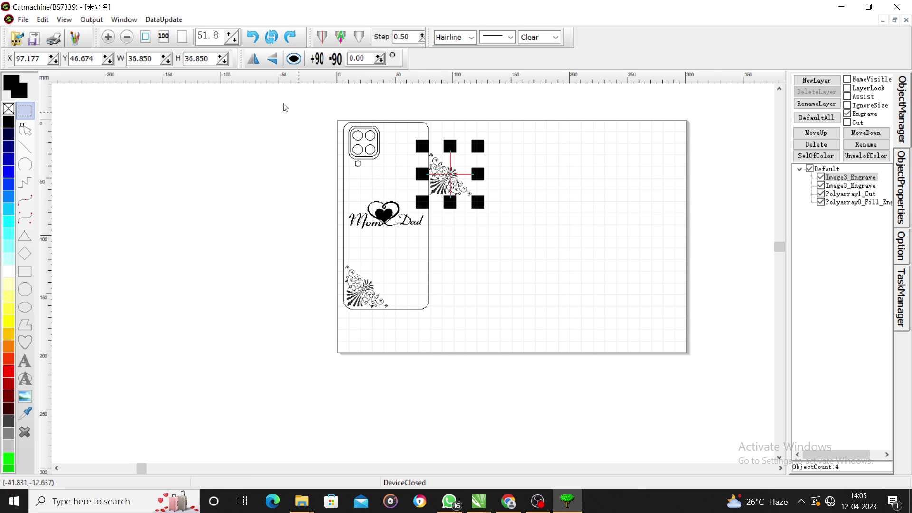
left_click(254, 59)
left_click(273, 59)
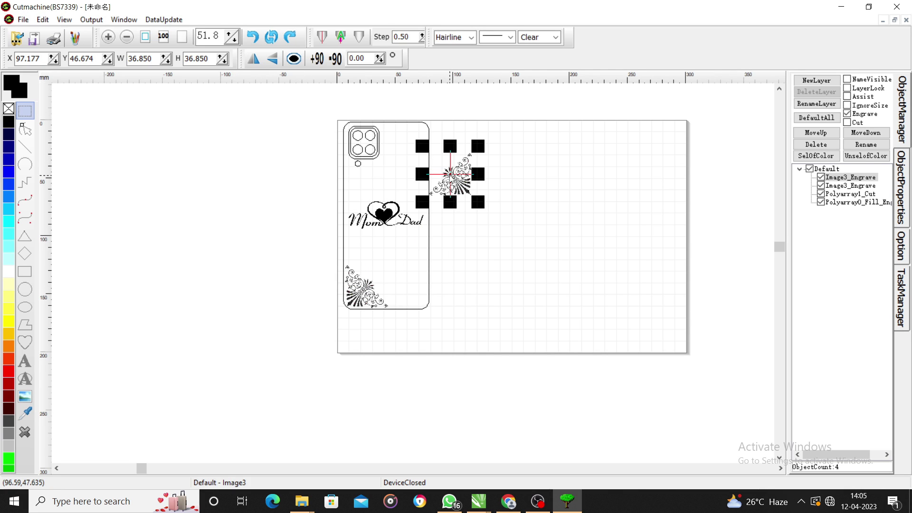
- Fit the flipped ornament copy into the phone outline's upper-right corner, at about X 58.6 mm, Y 21.1 mm
left_click_drag(452, 180, 408, 155)
scroll(407, 152, "up", 2)
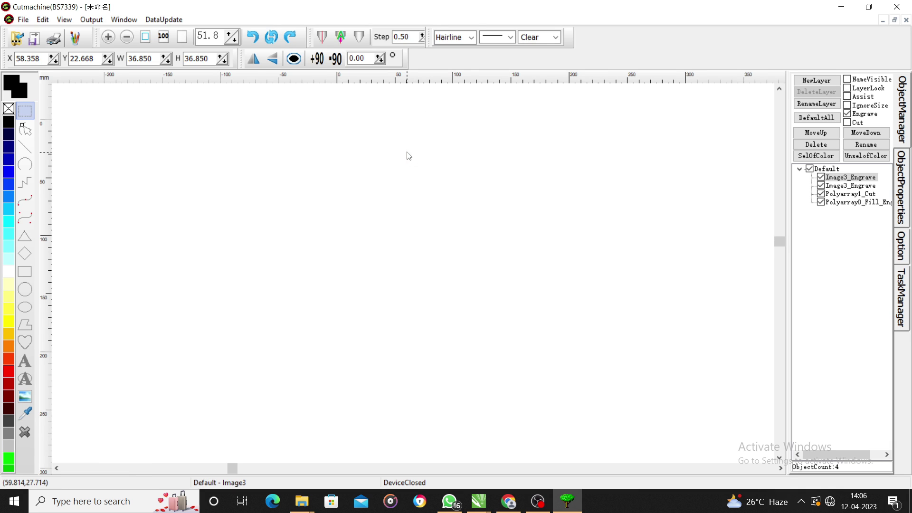
scroll(416, 140, "up", 2)
left_click_drag(416, 140, 416, 136)
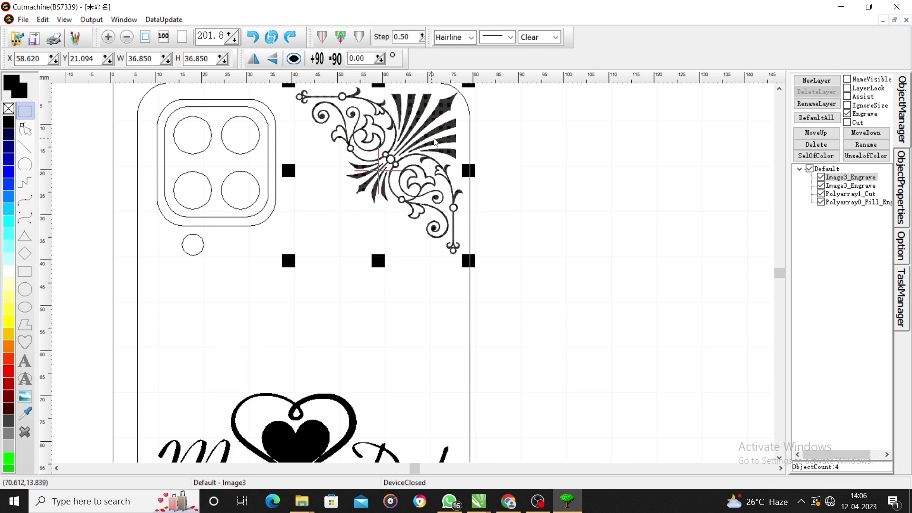
scroll(478, 163, "down", 3)
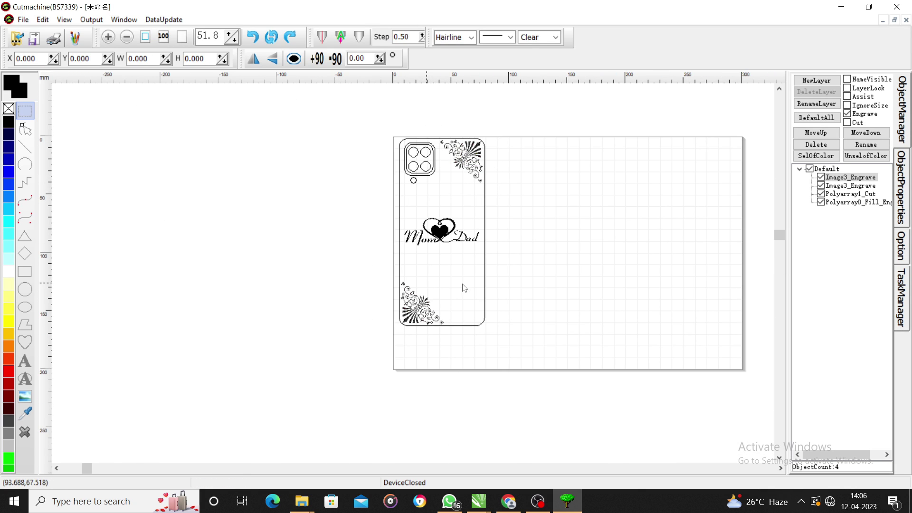
left_click(424, 308)
left_click(523, 295)
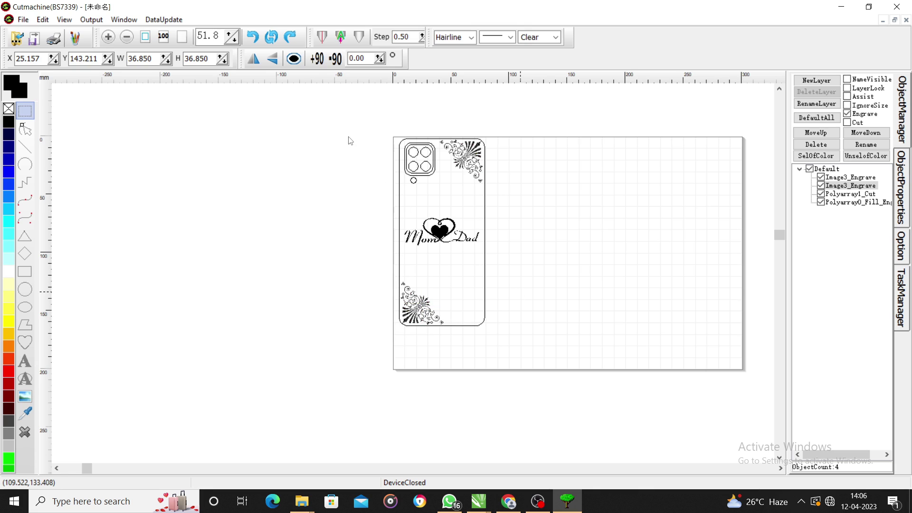
left_click(442, 232)
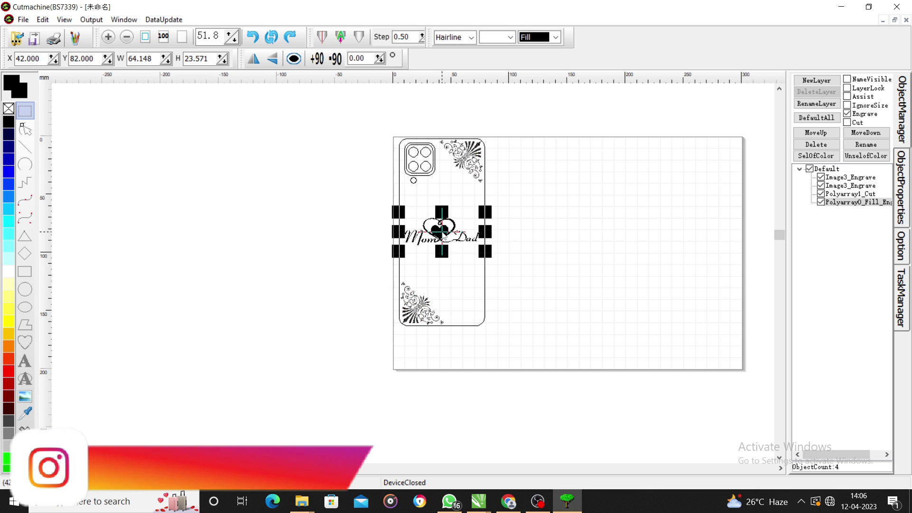
left_click(333, 217)
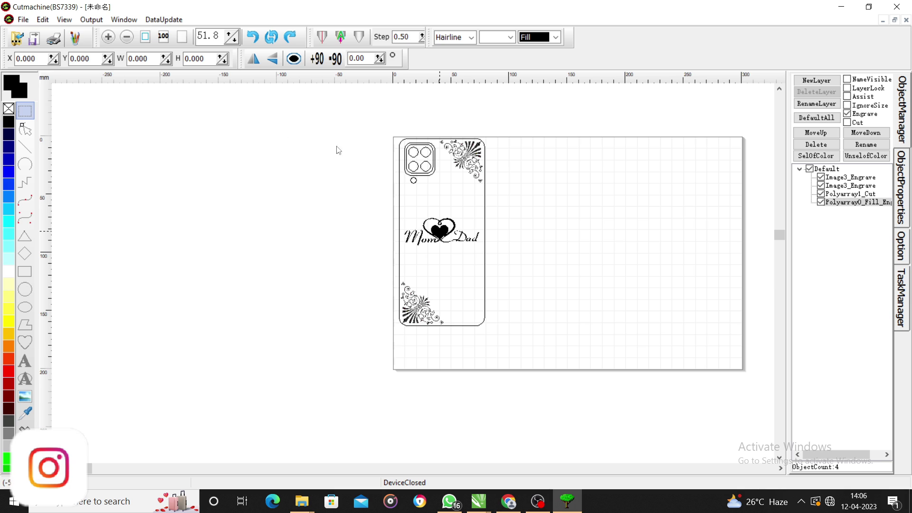
left_click_drag(344, 101, 499, 339)
left_click(532, 249)
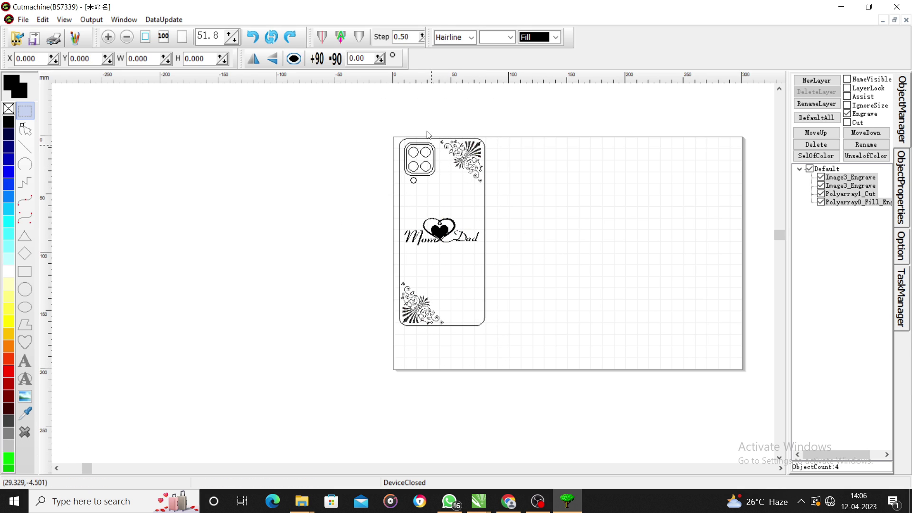
- Select the Mom Dad design and both corner ornaments and combine them into one engraving object
left_click(463, 161)
left_click_drag(373, 195, 537, 284)
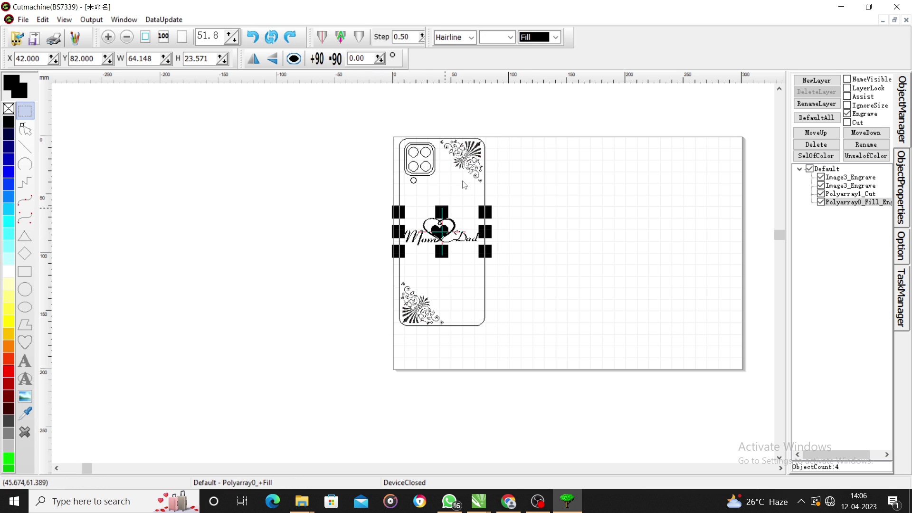
left_click(466, 156)
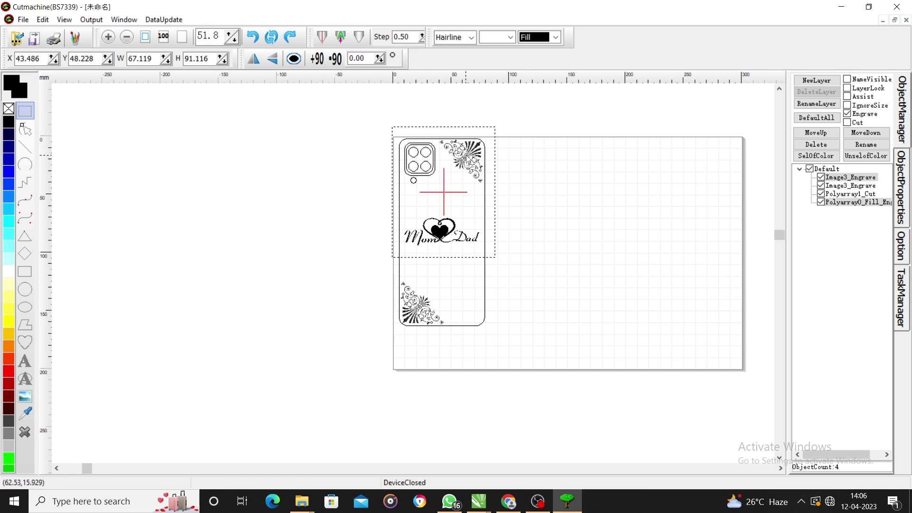
left_click(415, 300, "shift")
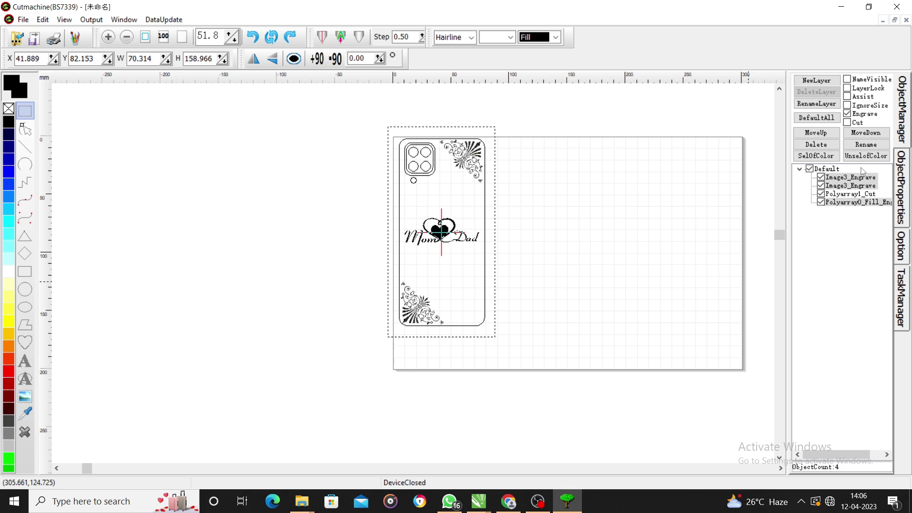
right_click(440, 233)
left_click(479, 271)
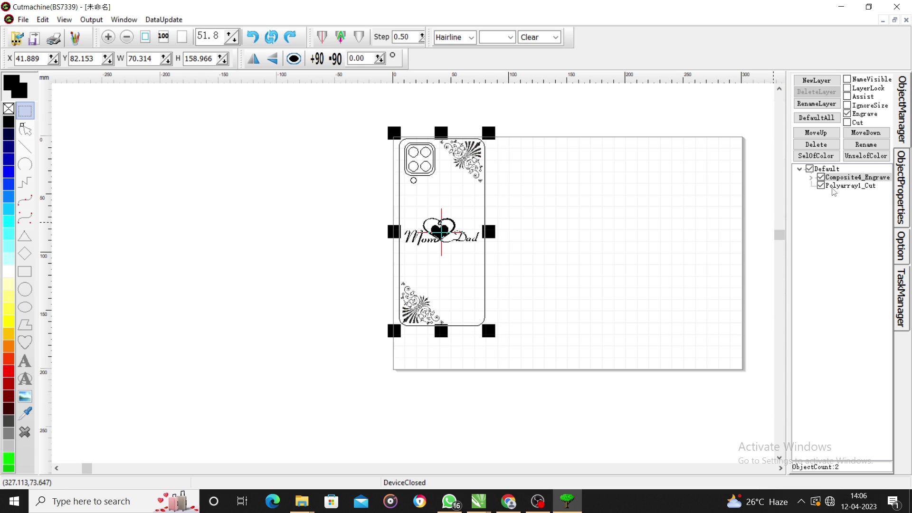
- Hide and show the combined engraving again, and select the cut outline to check the two separate objects
left_click(821, 177)
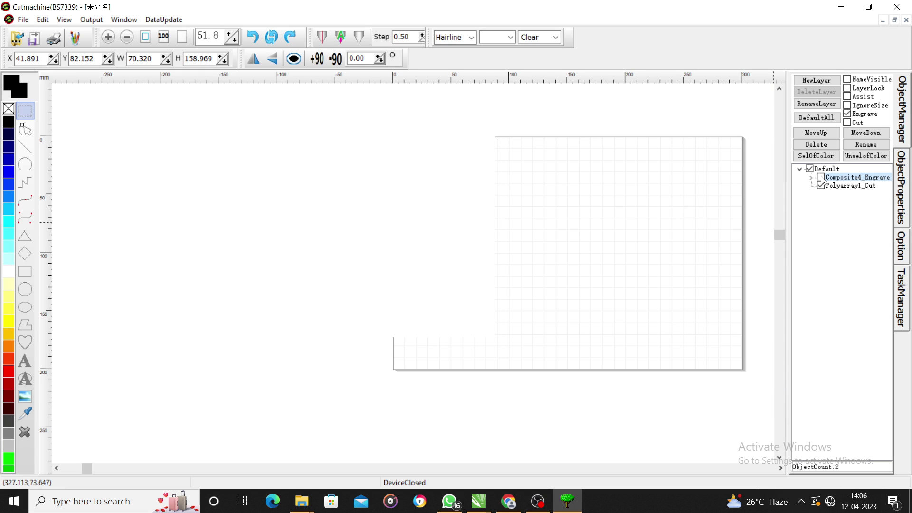
left_click(821, 177)
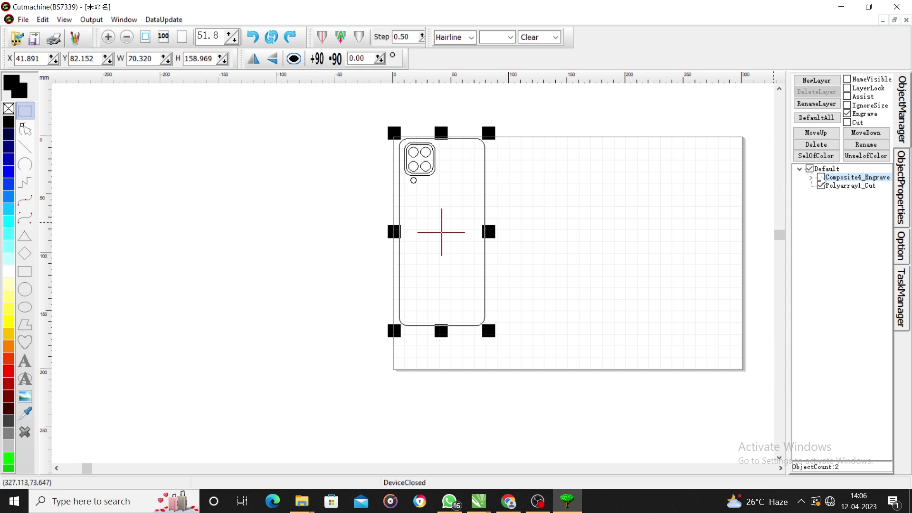
left_click(843, 186)
left_click(619, 266)
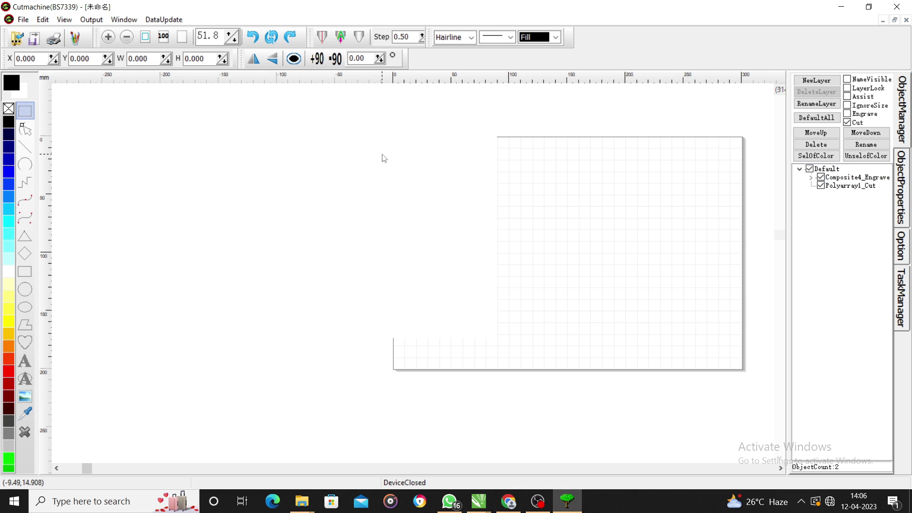
- Select the combined engraving and the cut outline and mirror them together horizontally
left_click_drag(393, 122, 565, 376)
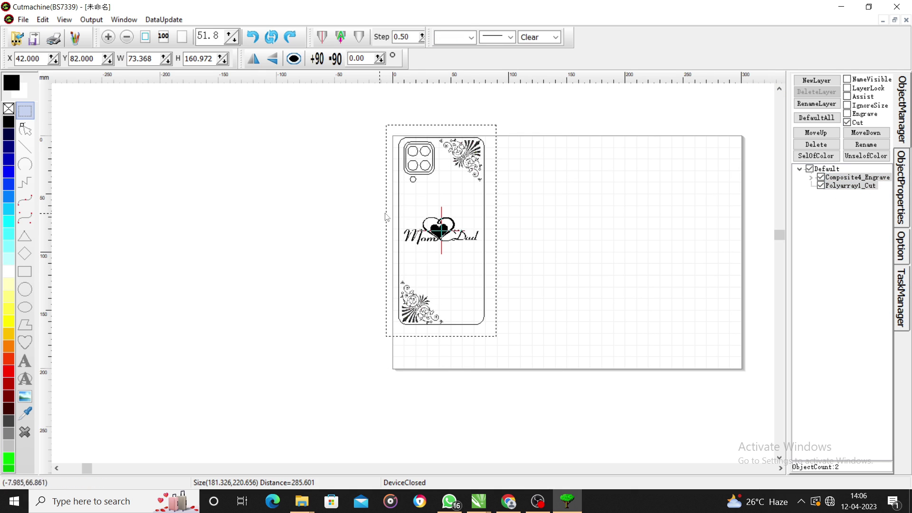
left_click(260, 63)
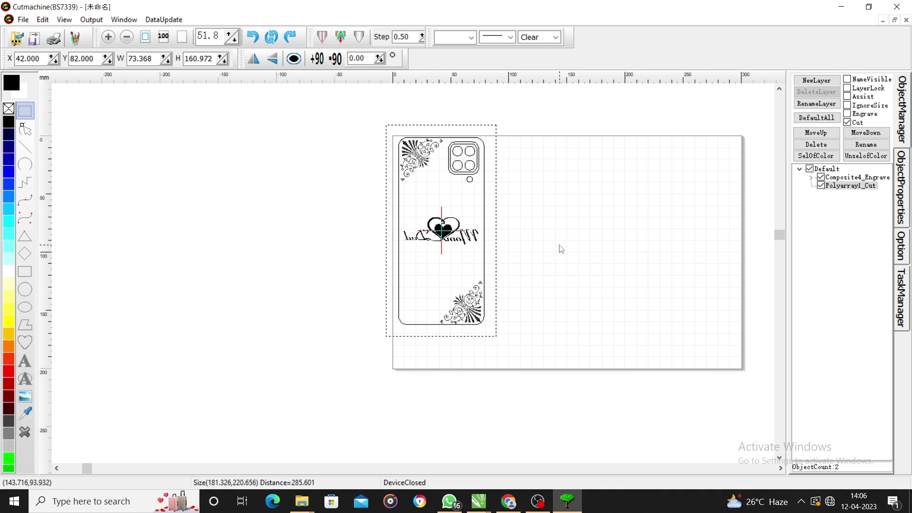
- Delete the whole phone skin design and draw a rectangle about 57 mm wide and 29 mm high on the empty canvas
key("Delete")
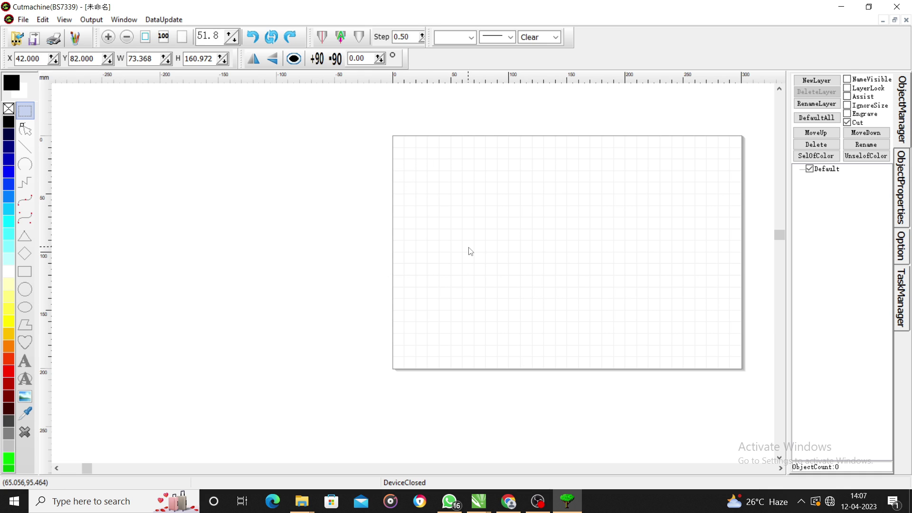
left_click(25, 271)
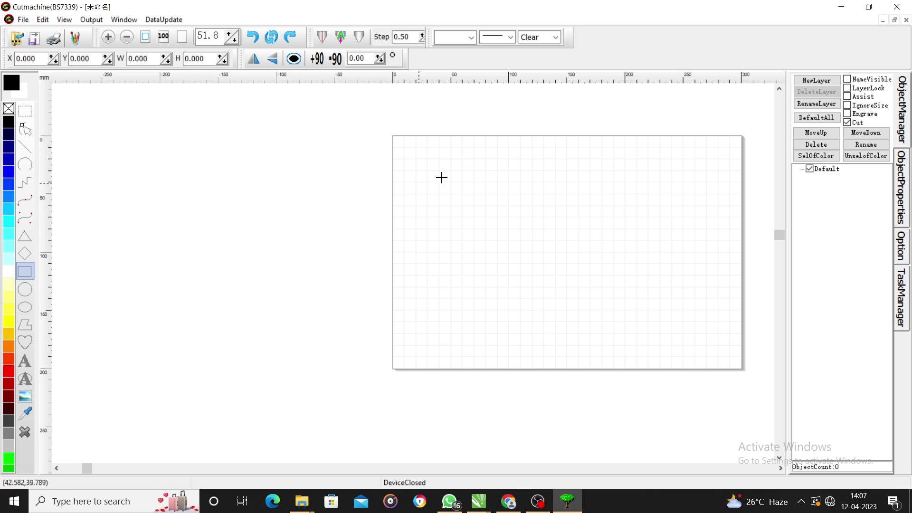
left_click_drag(434, 169, 500, 201)
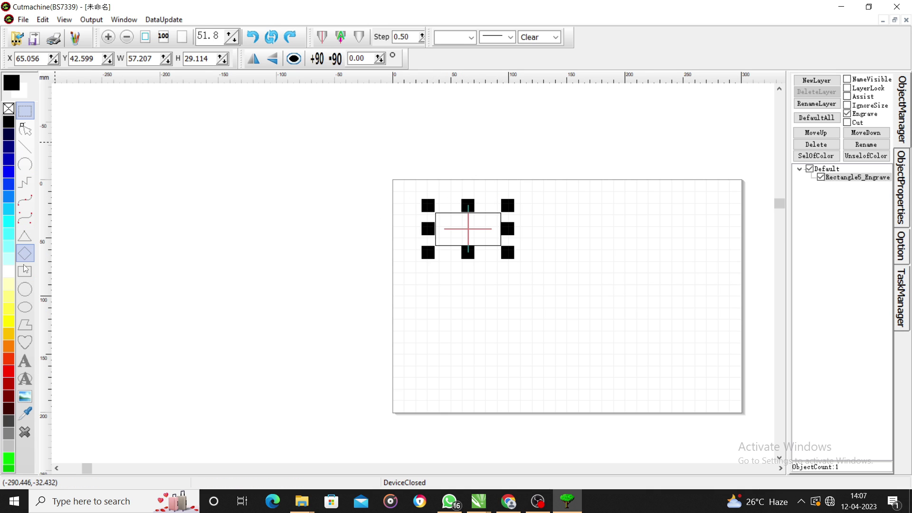
left_click(24, 289)
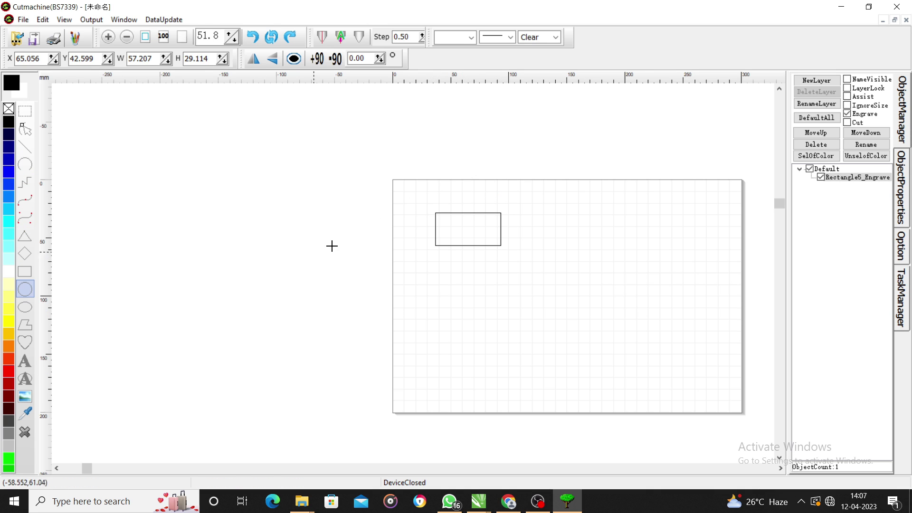
left_click(435, 213)
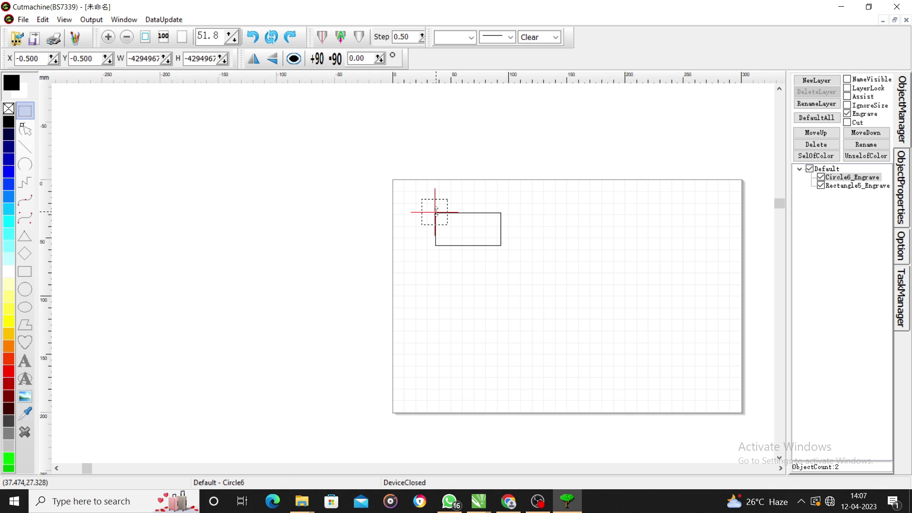
left_click(453, 230)
key("ctrl+z")
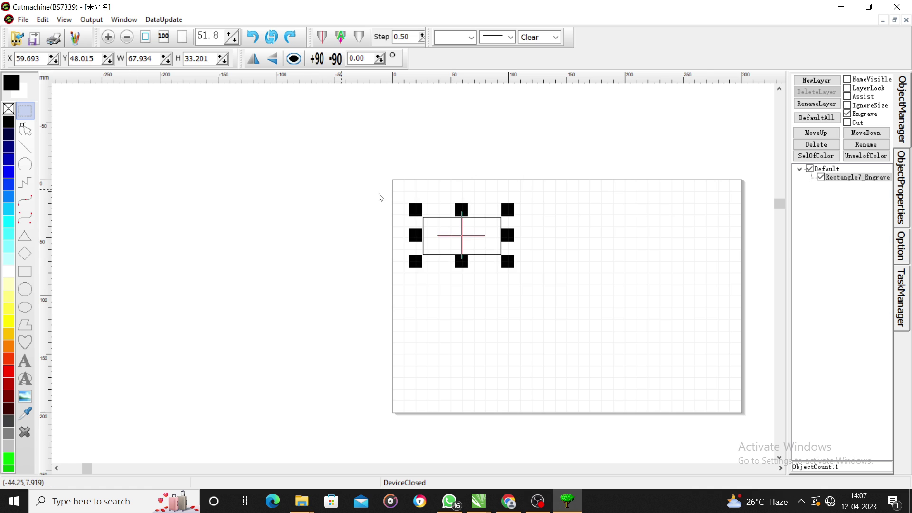
- Round the rectangle's corners with a round diameter of 16 mm in X and Y
left_click(901, 244)
left_click(901, 188)
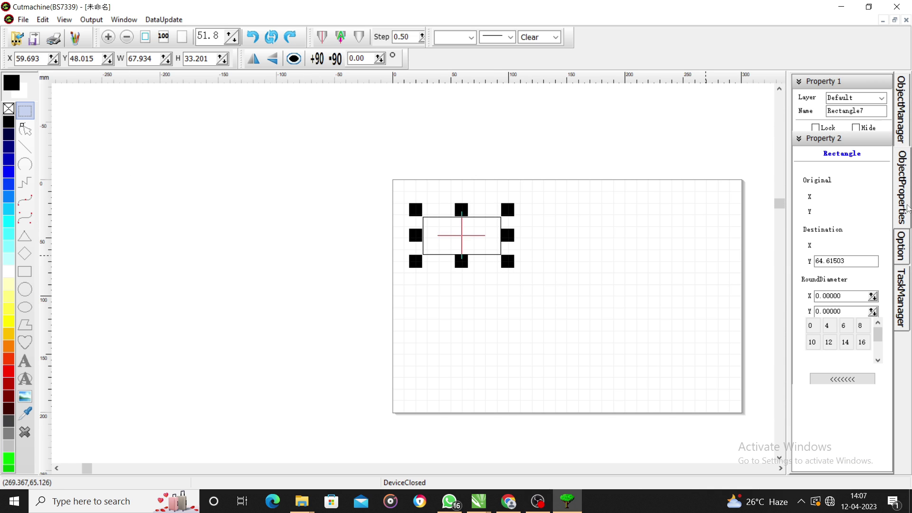
left_click(862, 342)
left_click(502, 279)
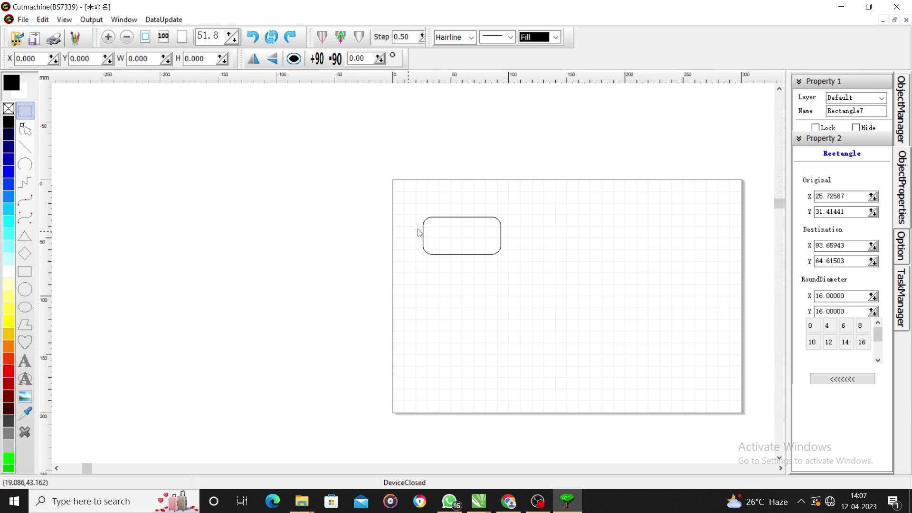
- Draw a circle about 4.2 mm in diameter inside the rounded rectangle's upper-left corner as a keyring hole
scroll(430, 226, "up", 2)
scroll(451, 235, "up", 2)
scroll(245, 246, "up", 2)
left_click(29, 288)
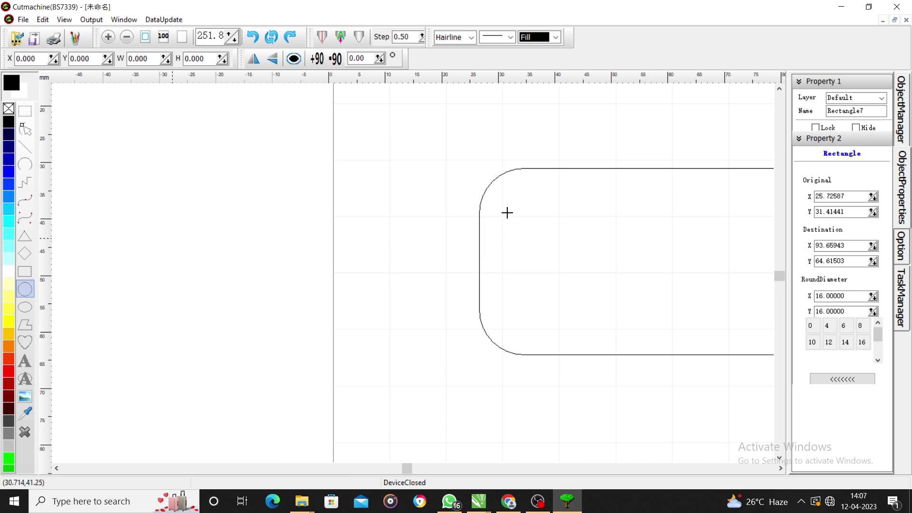
left_click_drag(510, 194, 521, 208)
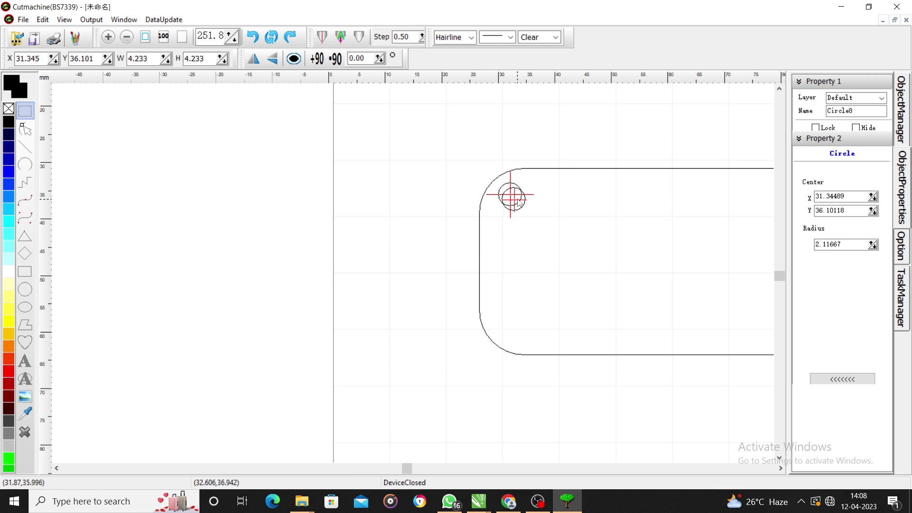
- Combine the rounded rectangle and the small circle into one tag outline and set it to Cut instead of Engrave
scroll(427, 184, "down", 3)
left_click_drag(409, 157, 668, 267)
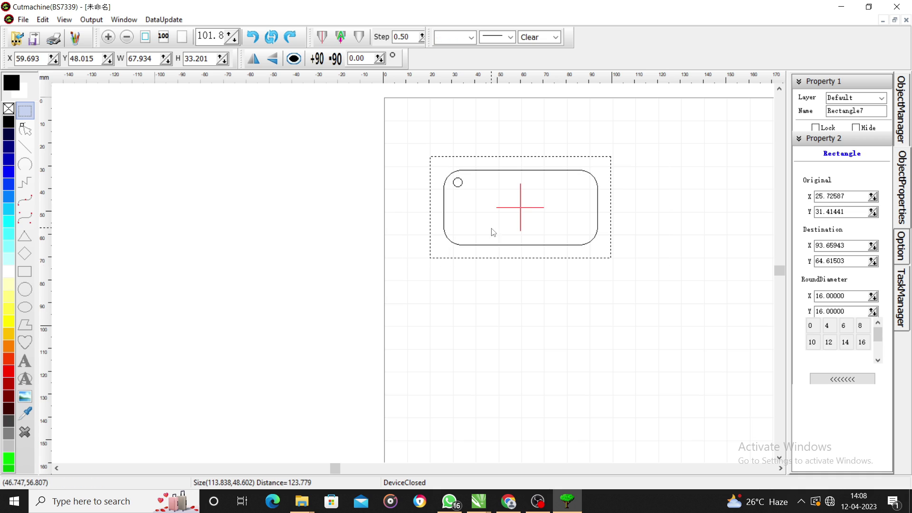
right_click(520, 208)
left_click(544, 230)
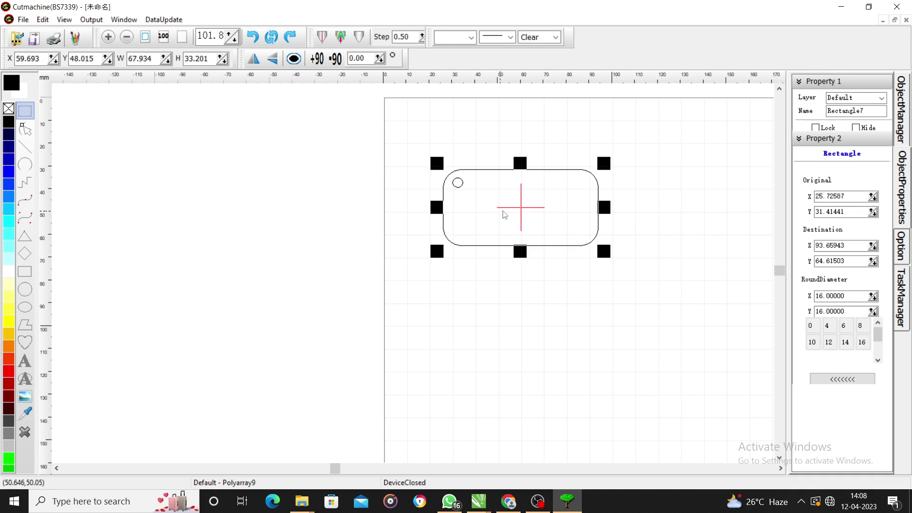
left_click(901, 129)
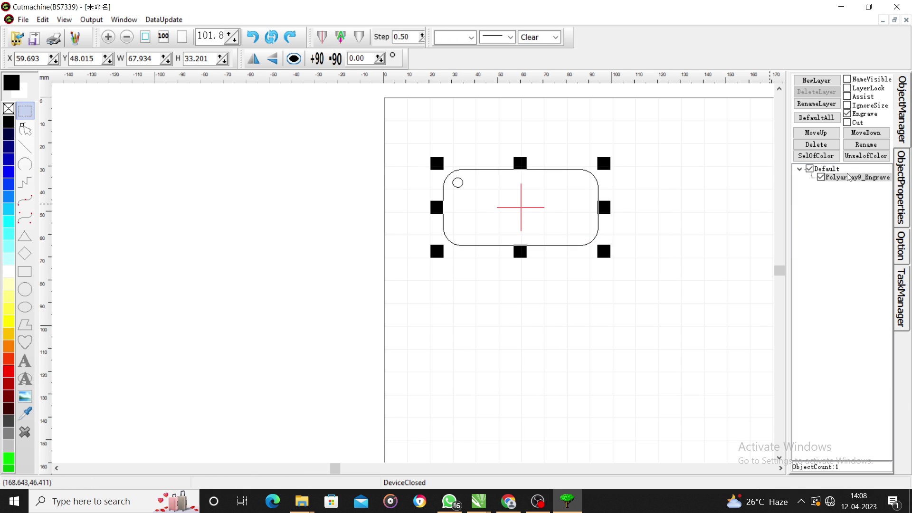
left_click(847, 122)
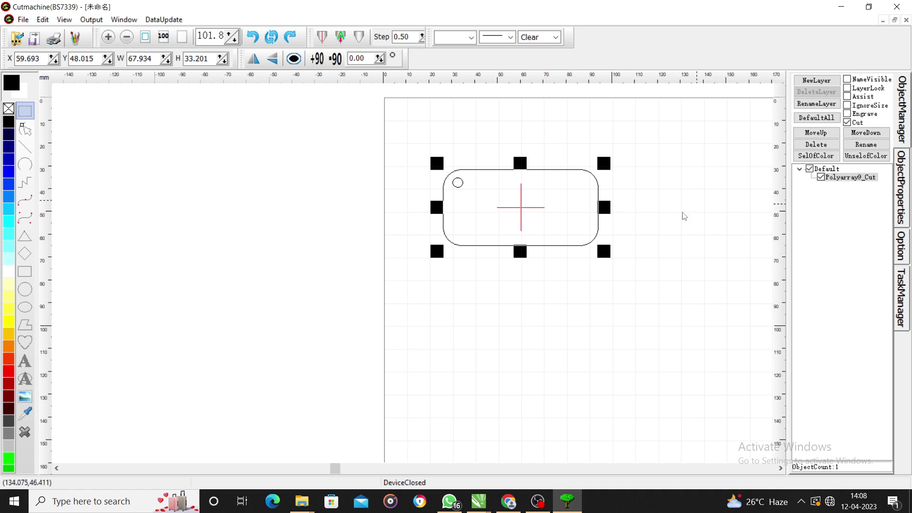
- Move the tag outline to about X 52 mm and set its Y position to 60 mm
scroll(594, 250, "down", 2)
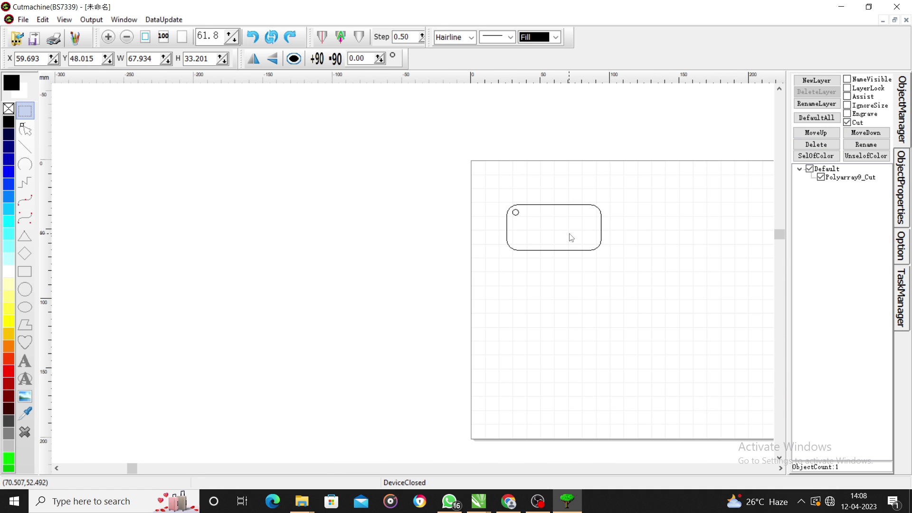
left_click_drag(464, 194, 636, 257)
left_click_drag(563, 226, 553, 242)
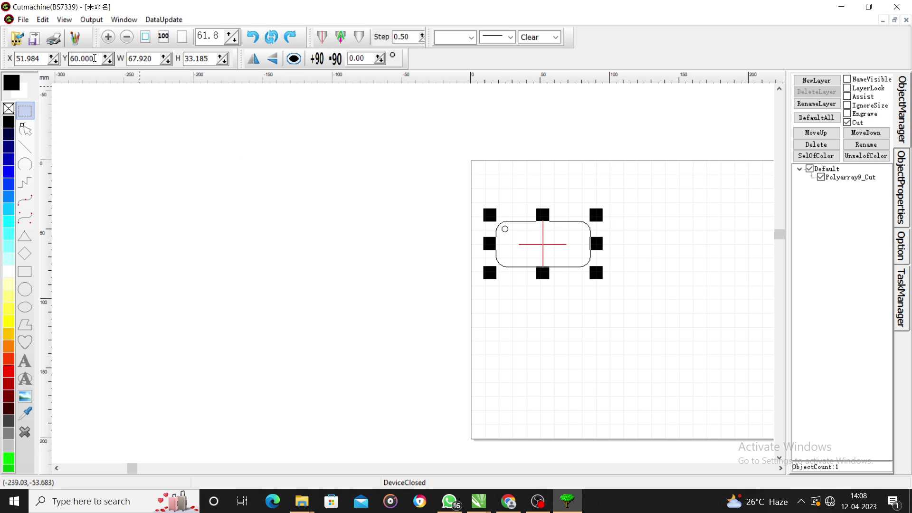
left_click(161, 113)
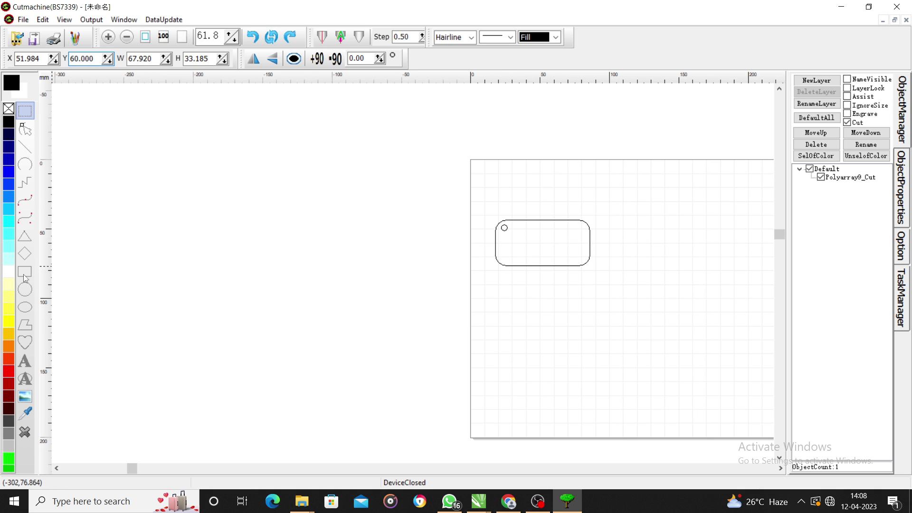
- Place a bold Arial text below the tag outline, entering KING and trying a person's name on a second line
left_click(24, 361)
left_click(535, 317)
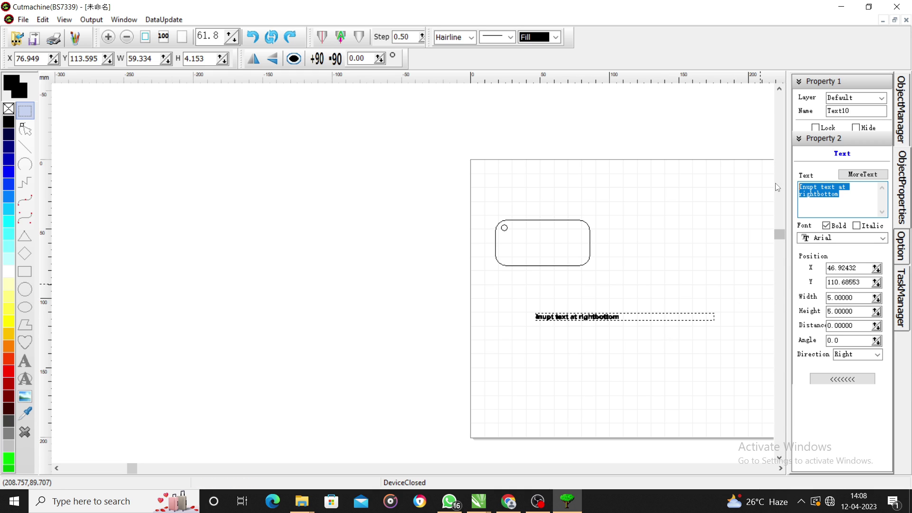
type("K")
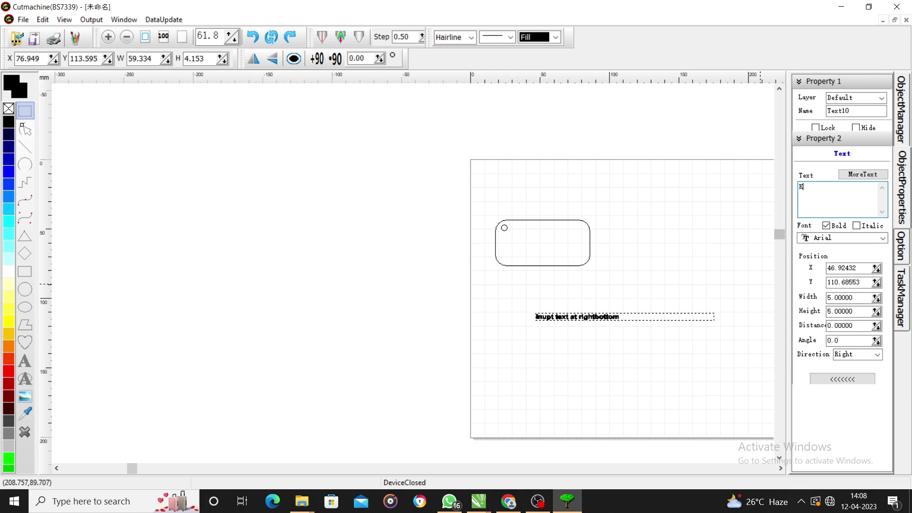
type("ING")
key("Return")
type("A")
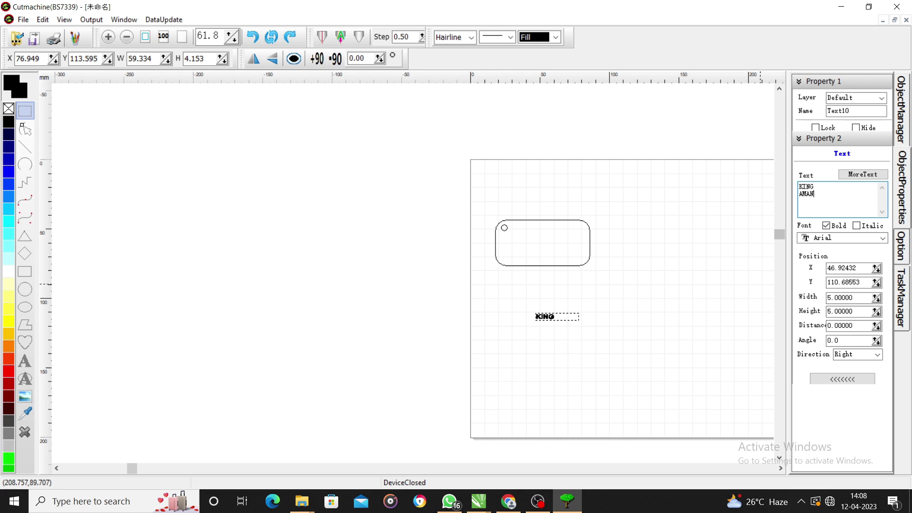
type("MAN")
key("Return")
key("Return")
left_click(554, 321)
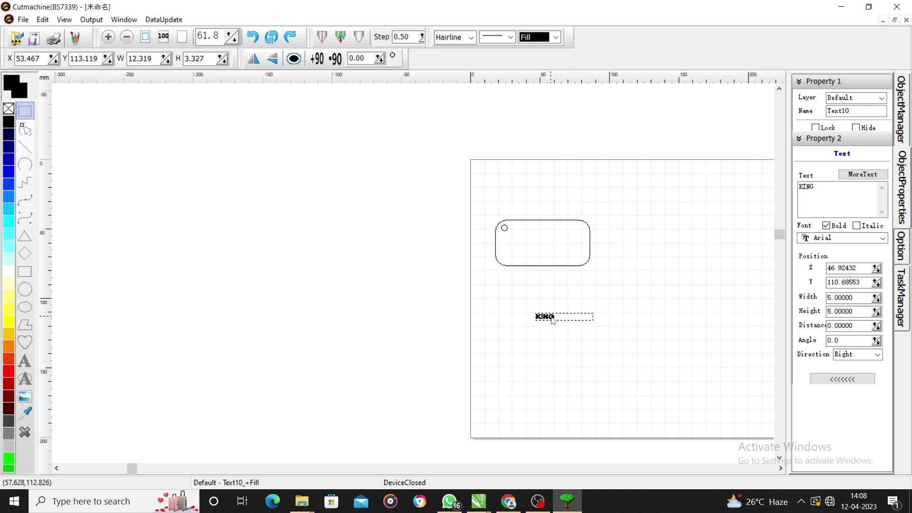
- Convert the KING text to a polyarray and enlarge it below the tag outline
right_click(553, 321)
left_click(591, 143)
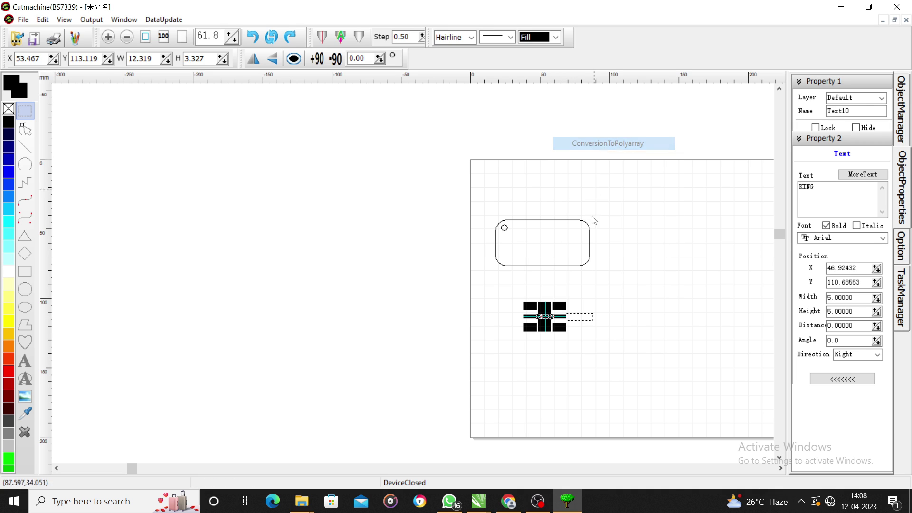
left_click_drag(565, 328, 548, 302)
left_click(546, 322)
- Add a second text with the person's name below KING and convert it to a polyarray
left_click(25, 360)
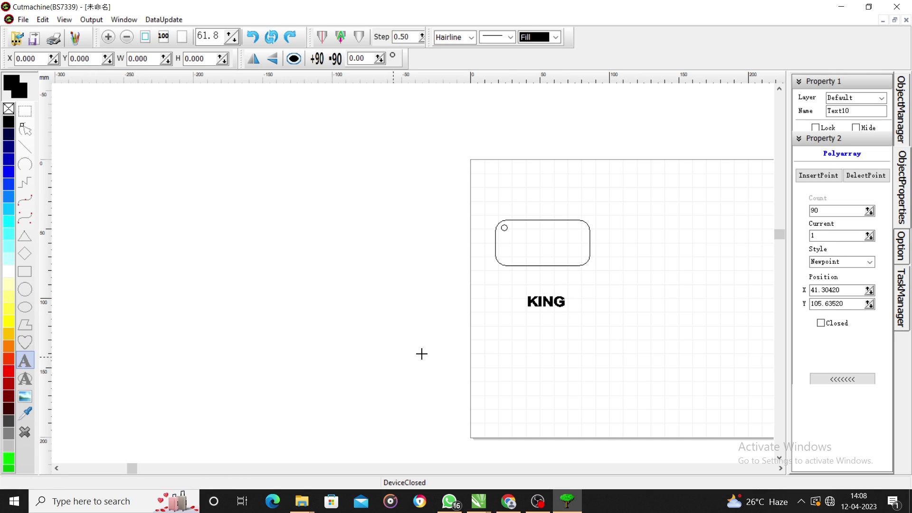
left_click(524, 325)
left_click_drag(838, 194, 787, 188)
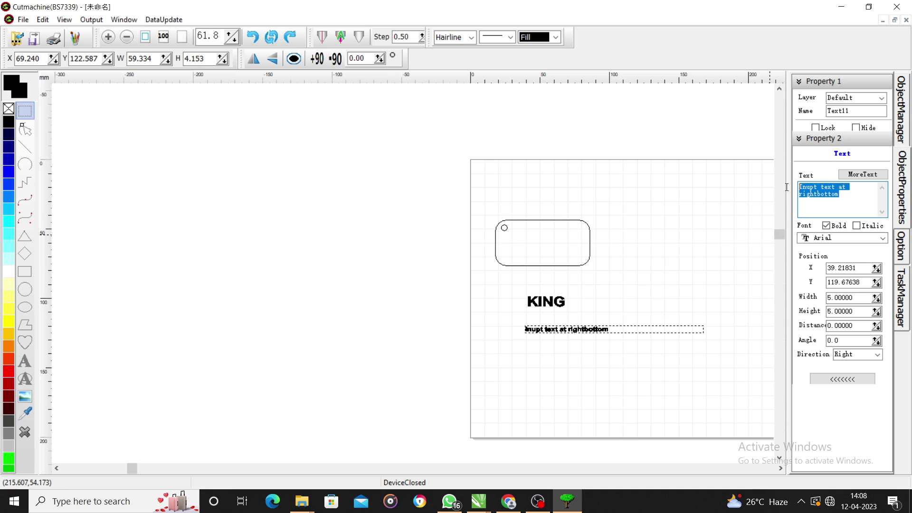
type("AMAN")
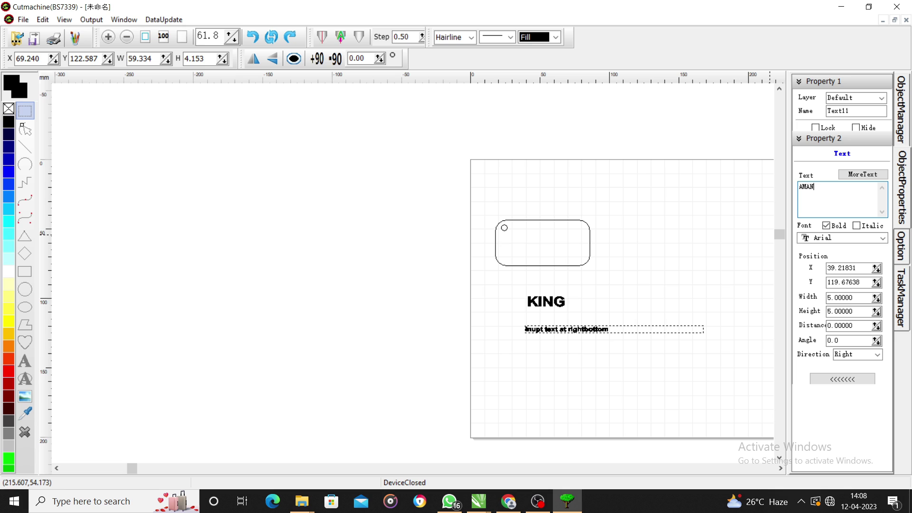
right_click(546, 329)
left_click(601, 156)
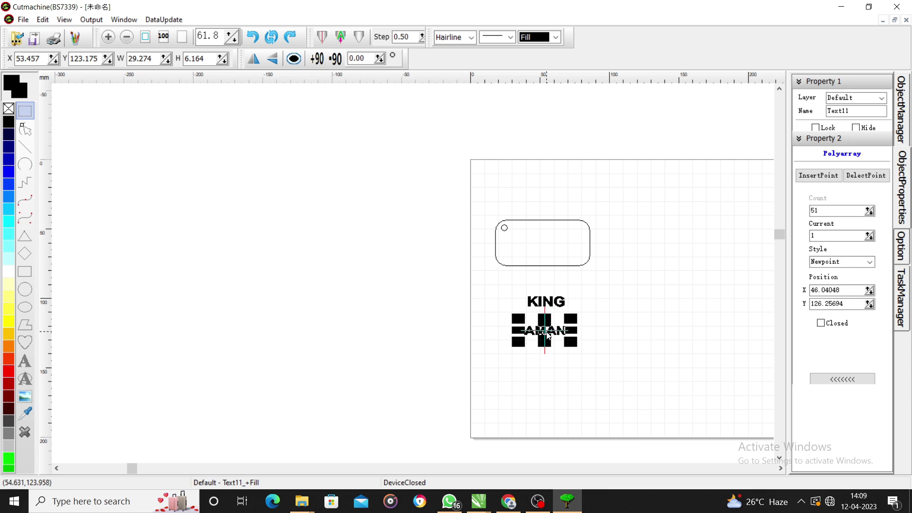
- Enlarge the name to about 38 mm wide and place it directly beneath KING
mouse_move(547, 322)
left_mouse_down()
mouse_move(577, 330)
mouse_move(548, 316)
mouse_move(549, 331)
mouse_move(547, 316)
mouse_move(579, 339)
mouse_move(546, 316)
left_mouse_up()
left_click(567, 327)
left_click(564, 317)
left_click(563, 346)
left_click(541, 320)
key("Escape")
left_click(549, 320)
left_click(554, 347)
- Select KING and the name, combine them into one object and fill it with black
left_click_drag(506, 290, 600, 343)
right_click(555, 307)
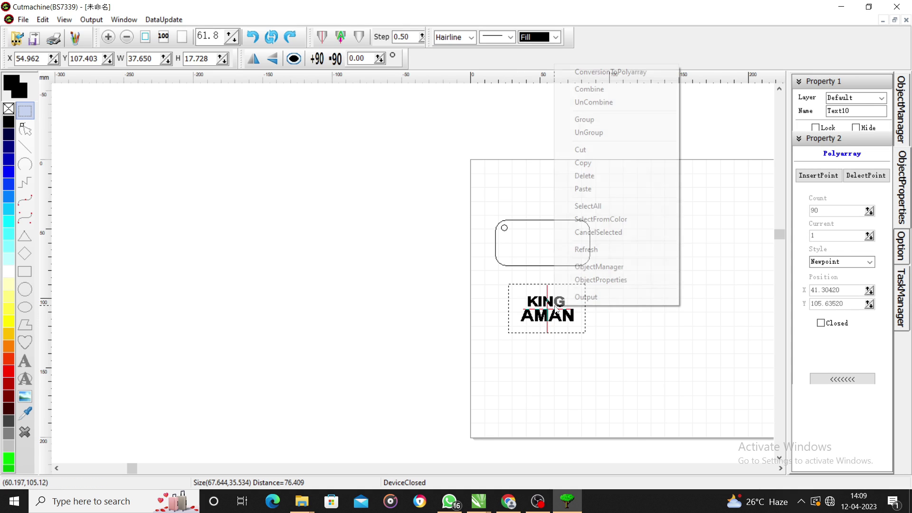
left_click(604, 91)
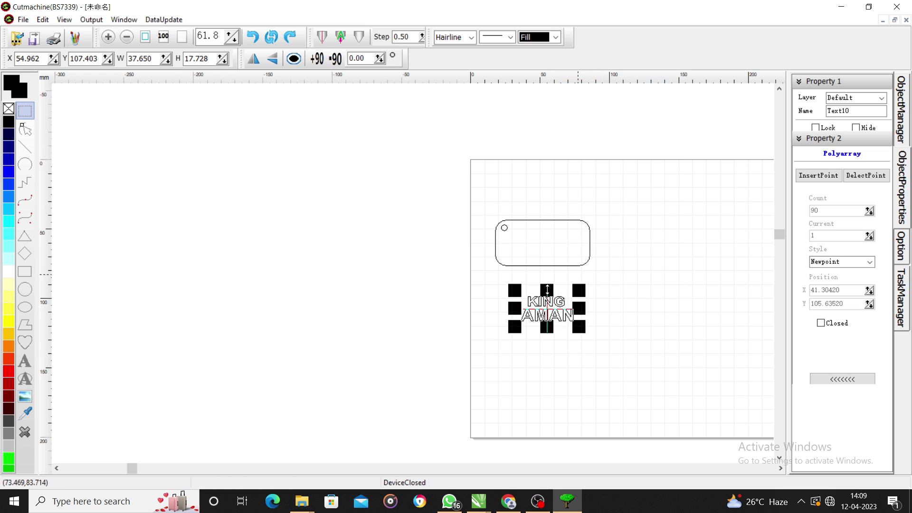
left_click(8, 123)
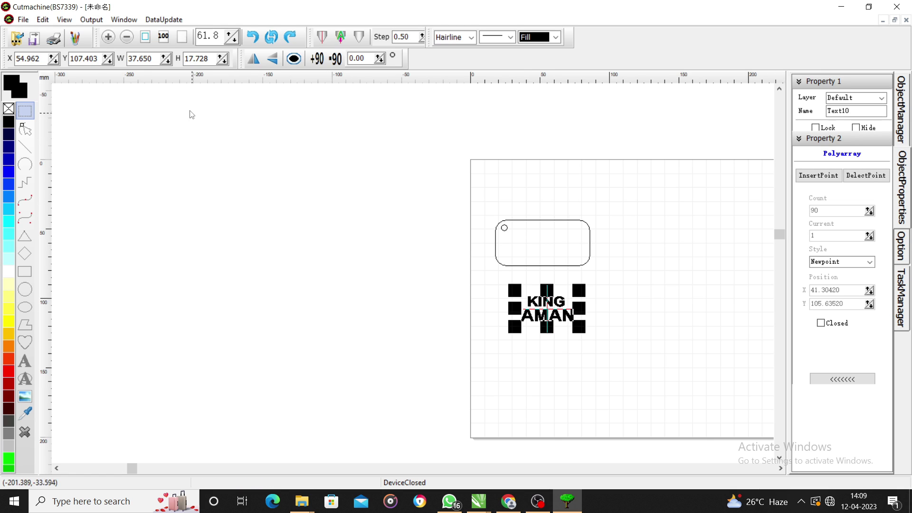
- Move the combined lettering inside the tag outline, centred at about X 53 mm and Y 60 mm
left_click(549, 230)
left_click_drag(481, 210, 625, 277)
left_click(552, 318)
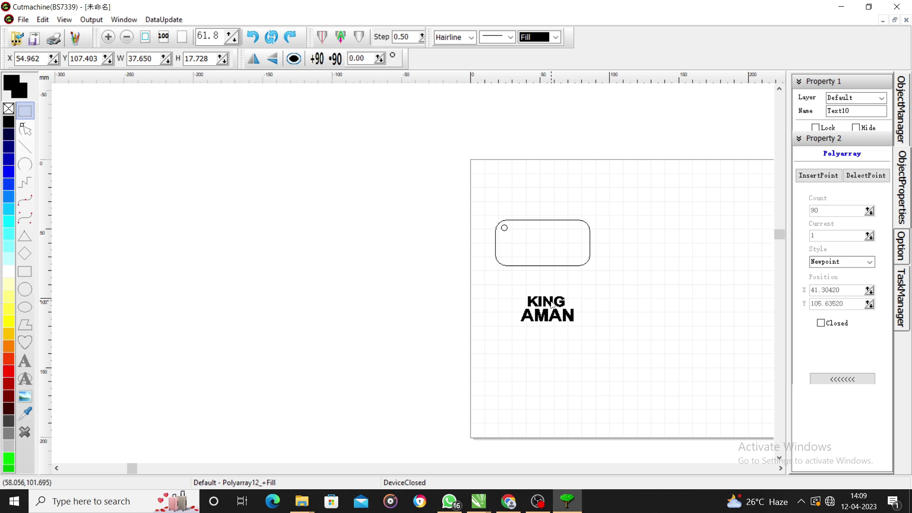
left_click_drag(552, 318, 549, 250)
left_click(551, 281)
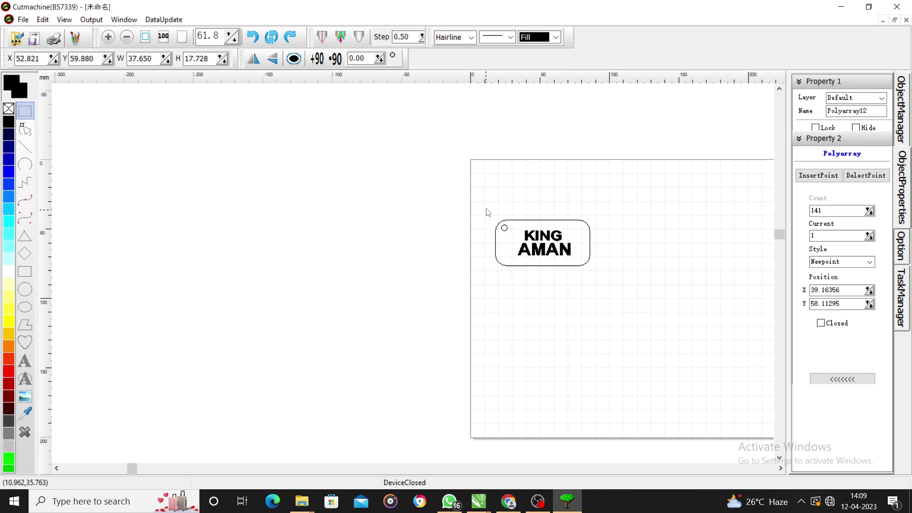
- Select the tag outline and set its position to X 50 mm and Y 60 mm
left_click(504, 227)
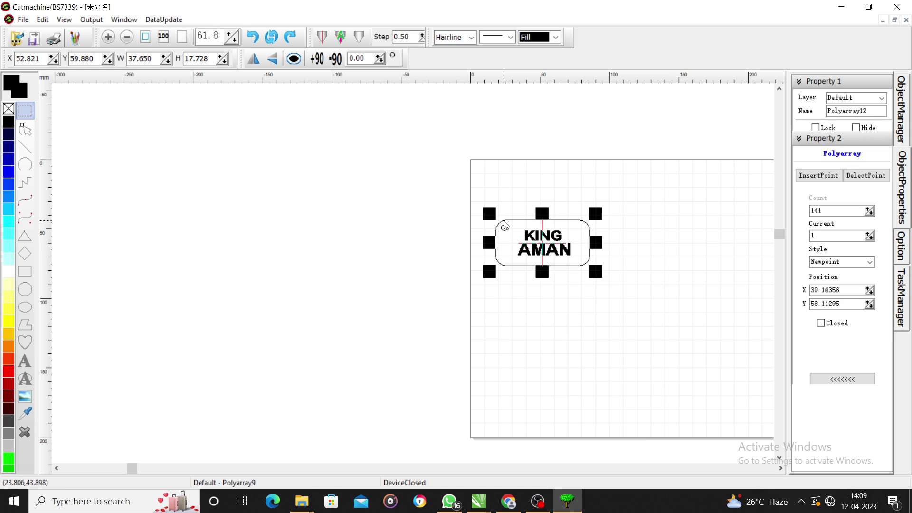
left_click(16, 59)
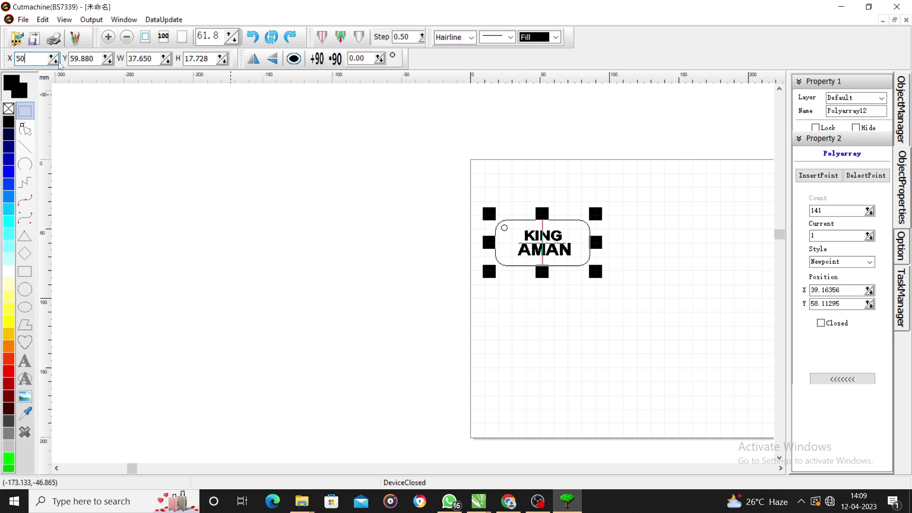
key("Return")
left_click(93, 59)
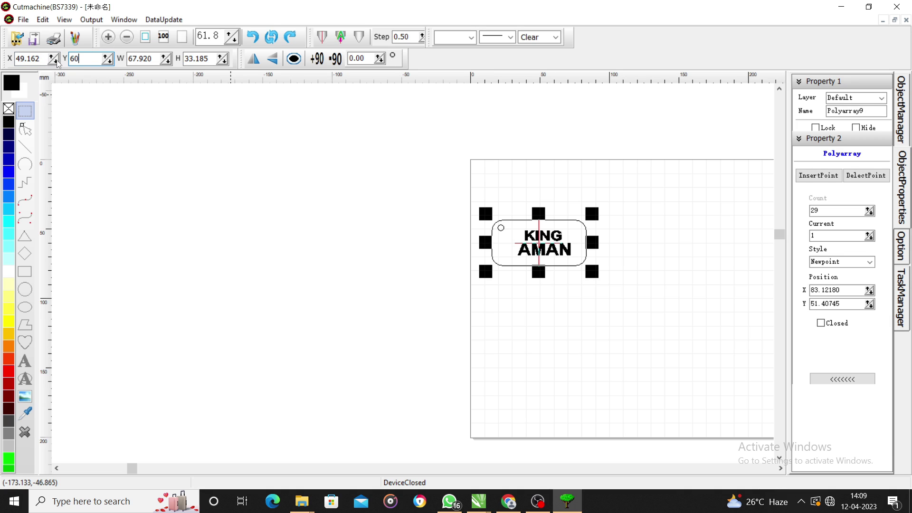
left_click(15, 60)
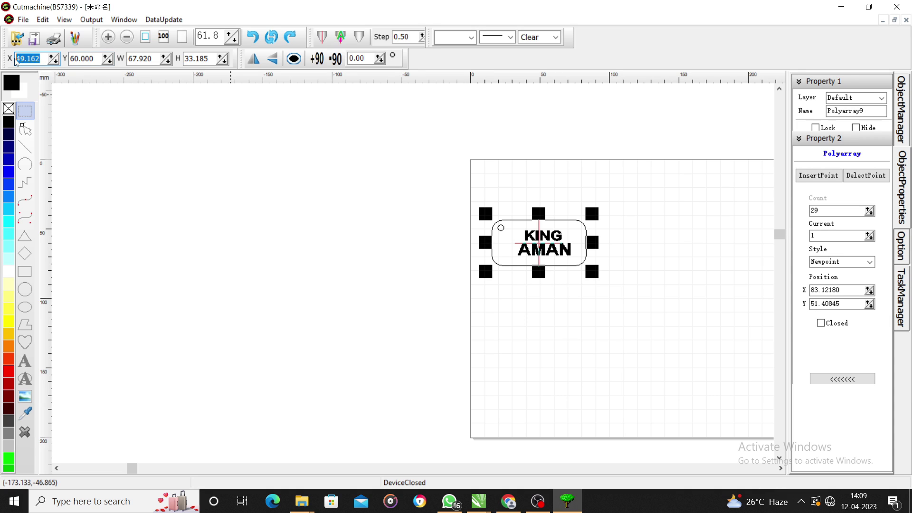
key("Return")
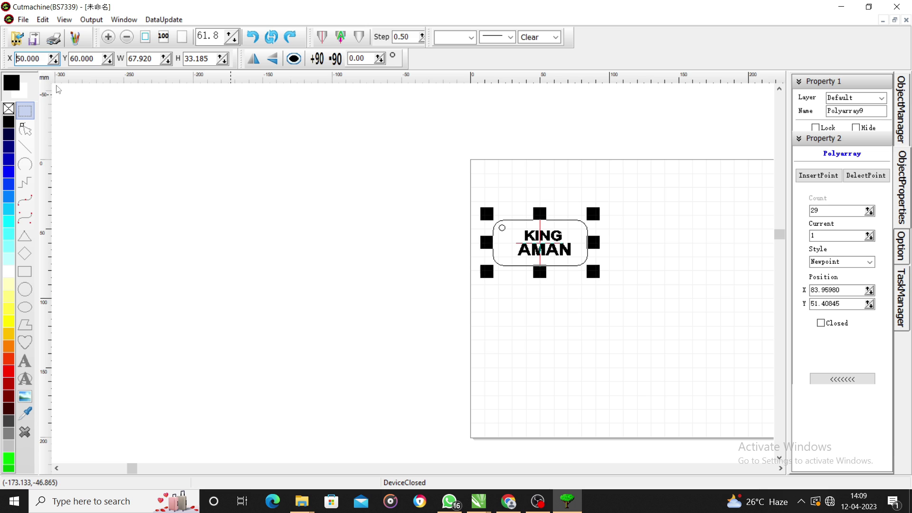
- Select the combined lettering inside the tag outline and set its position to X 50 mm and Y 60 mm
left_click(541, 238)
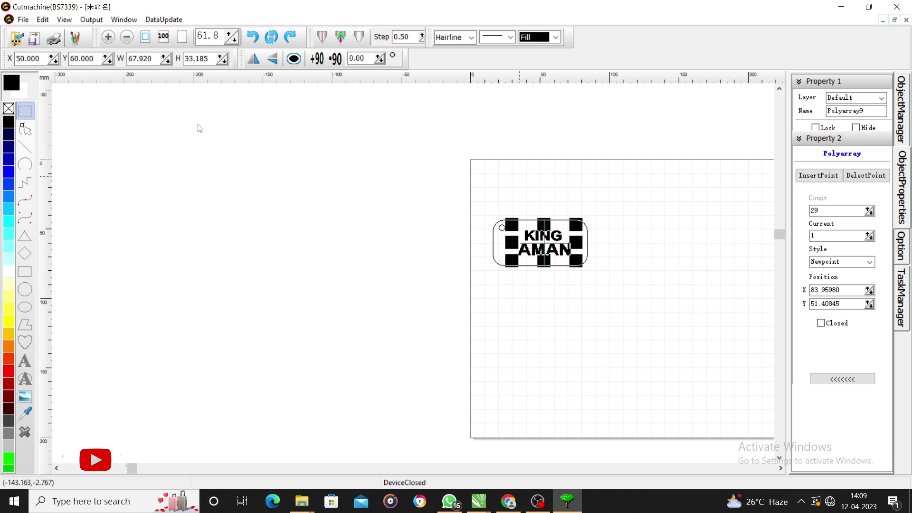
left_click(550, 244)
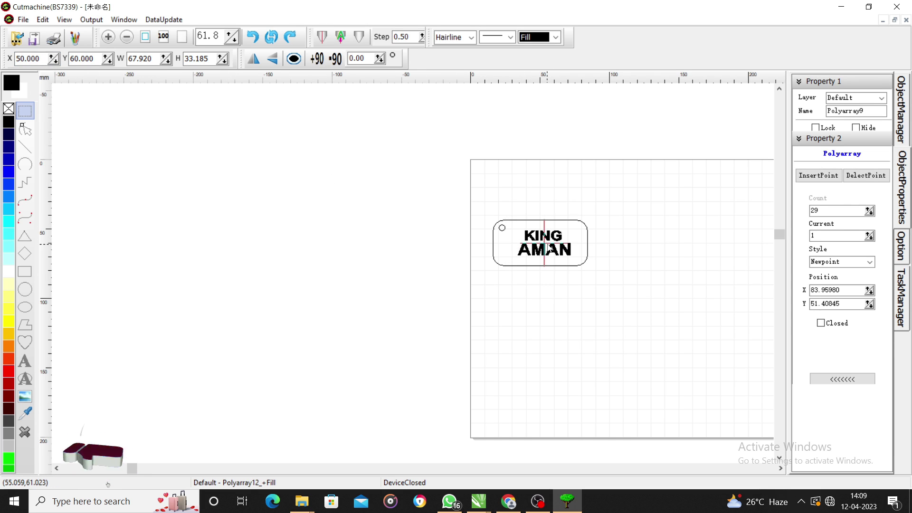
double_click(44, 61)
type("50")
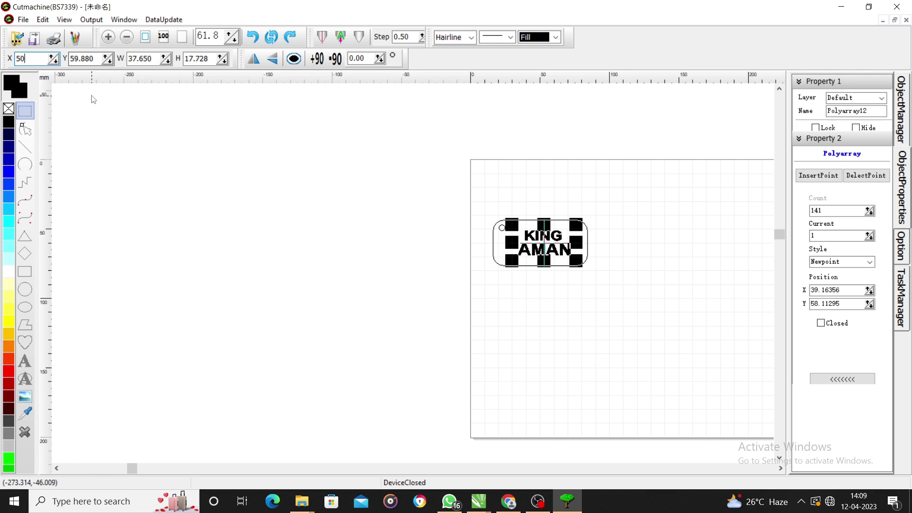
key("Return")
double_click(78, 61)
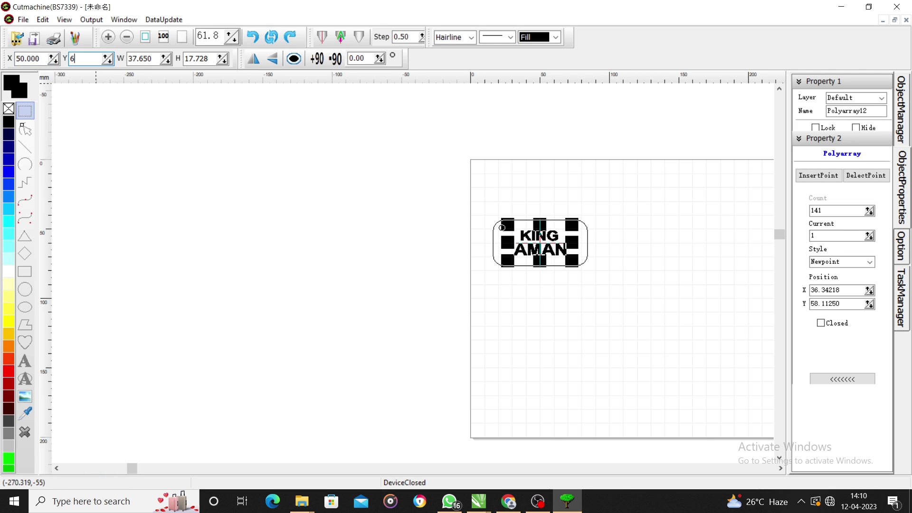
left_click(423, 240)
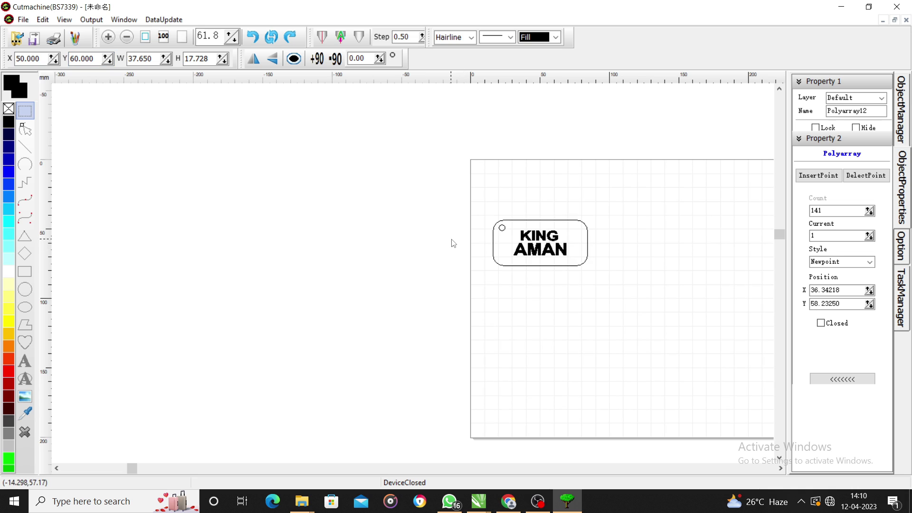
- Check in the object list which output mode, Engrave or Cut, is assigned to the lettering and the tag outline
left_click_drag(480, 204, 599, 279)
left_click(903, 105)
left_click(854, 177)
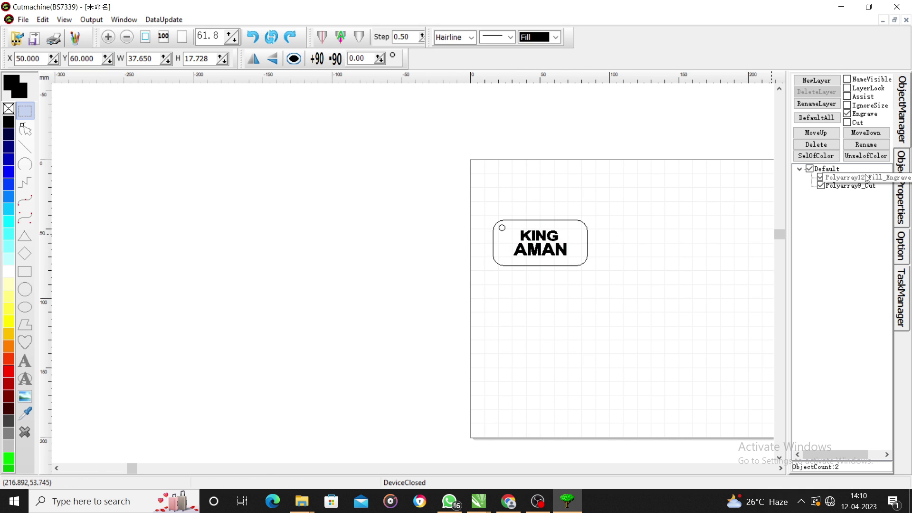
left_click(525, 306)
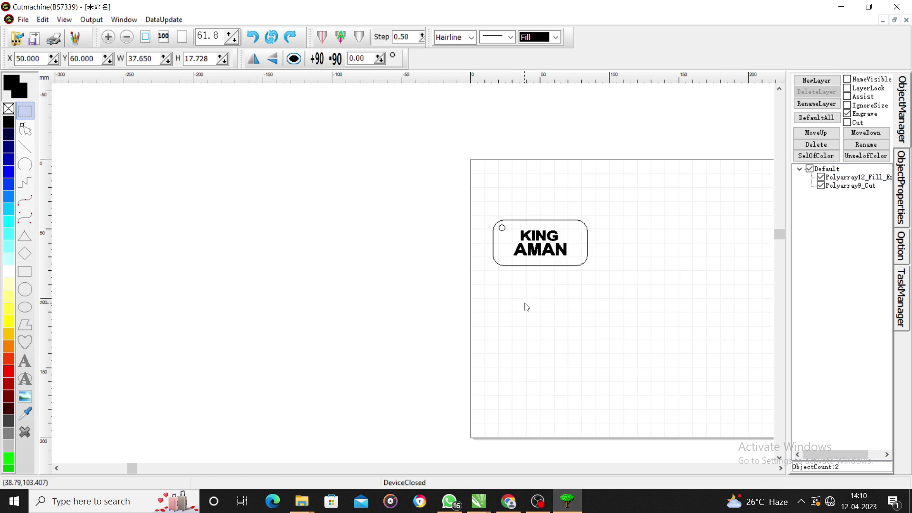
left_click(846, 187)
left_click(621, 300)
- Move the whole tag near the work area's origin corner, centred at about X 40 mm and Y 22 mm, and delete it
left_click_drag(468, 201, 673, 293)
left_click_drag(575, 262, 563, 212)
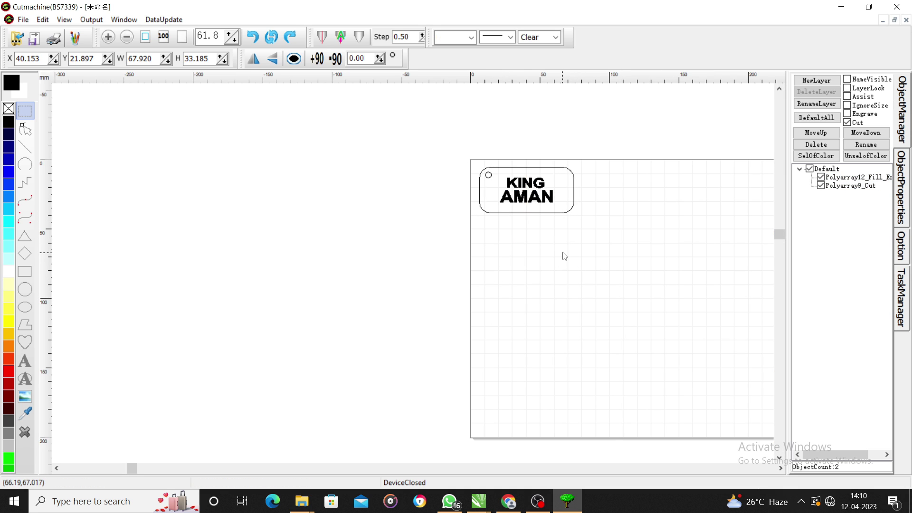
left_click_drag(451, 169, 575, 224)
left_click_drag(470, 147, 675, 273)
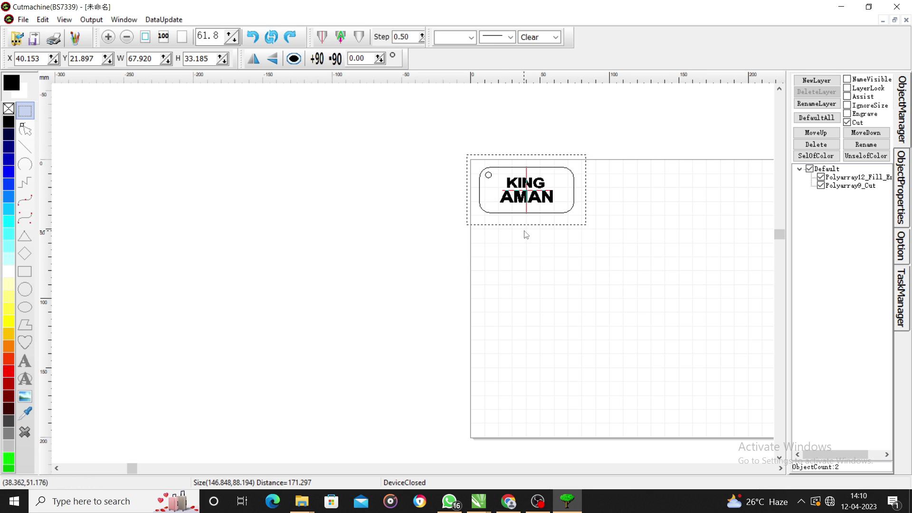
key("Delete")
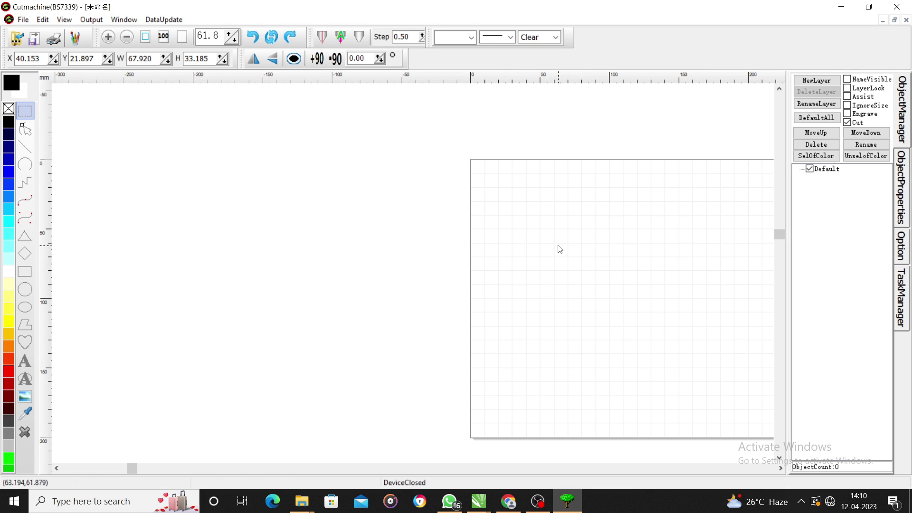